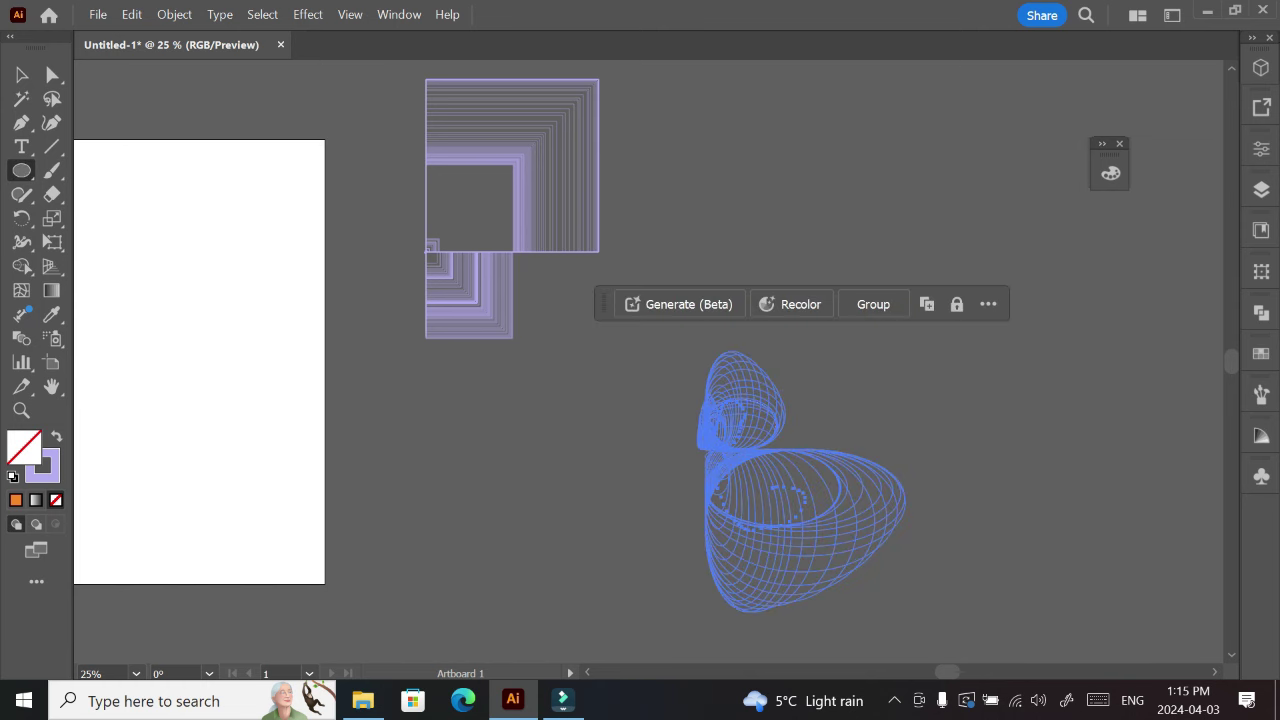
- Draw three more patterns of repeated unfilled ellipses around the large existing ellipse pattern
drag(835, 187, 905, 313)
mouse_move(486, 432)
mouse_down()
mouse_move(500, 537)
mouse_move(618, 564)
mouse_up()
mouse_move(1006, 380)
mouse_down()
mouse_move(1162, 446)
mouse_move(1050, 355)
mouse_up()
- Draw a pattern of repeated polygons with the Polygon tool in the empty canvas beyond the ellipse patterns
drag(22, 170, 100, 244)
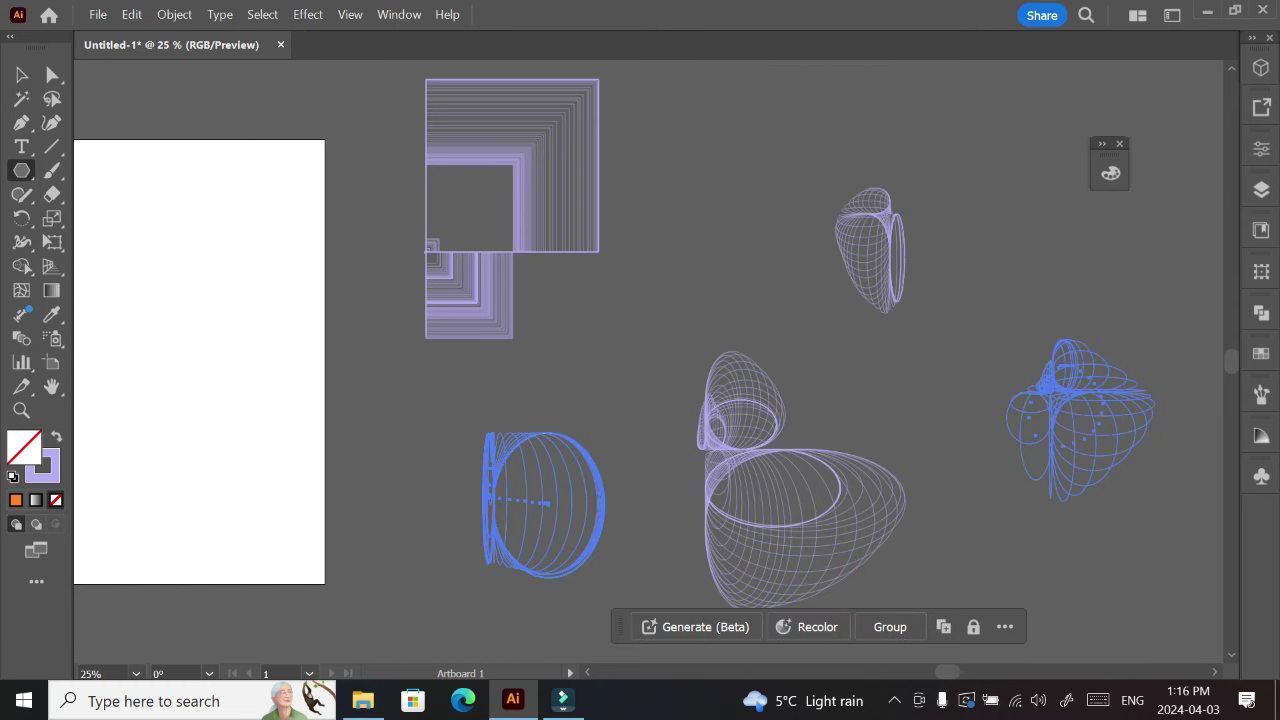
scroll(640, 360, right, 10)
drag(729, 143, 740, 220)
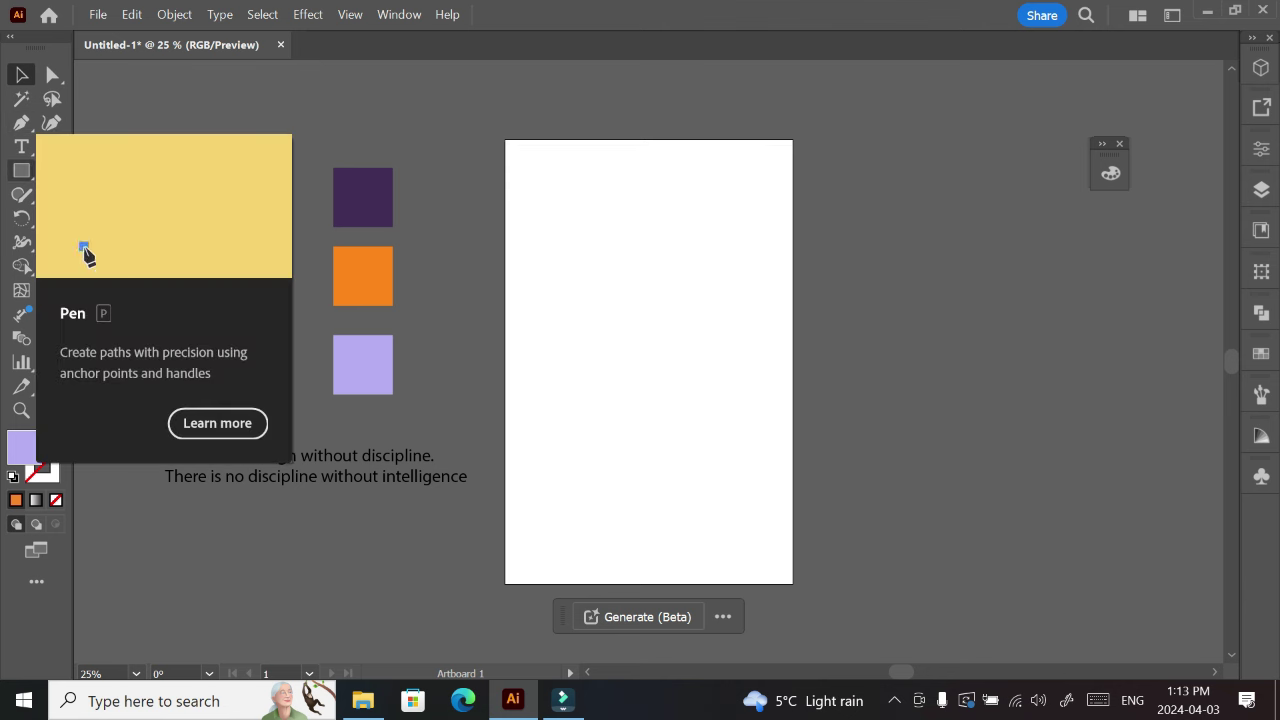
- Draw a pattern of repeated nested squares with the Rectangle tool beside the artboard, with no fill and a lavender stroke
scroll(648, 361, right, 5)
scroll(648, 361, right, 2)
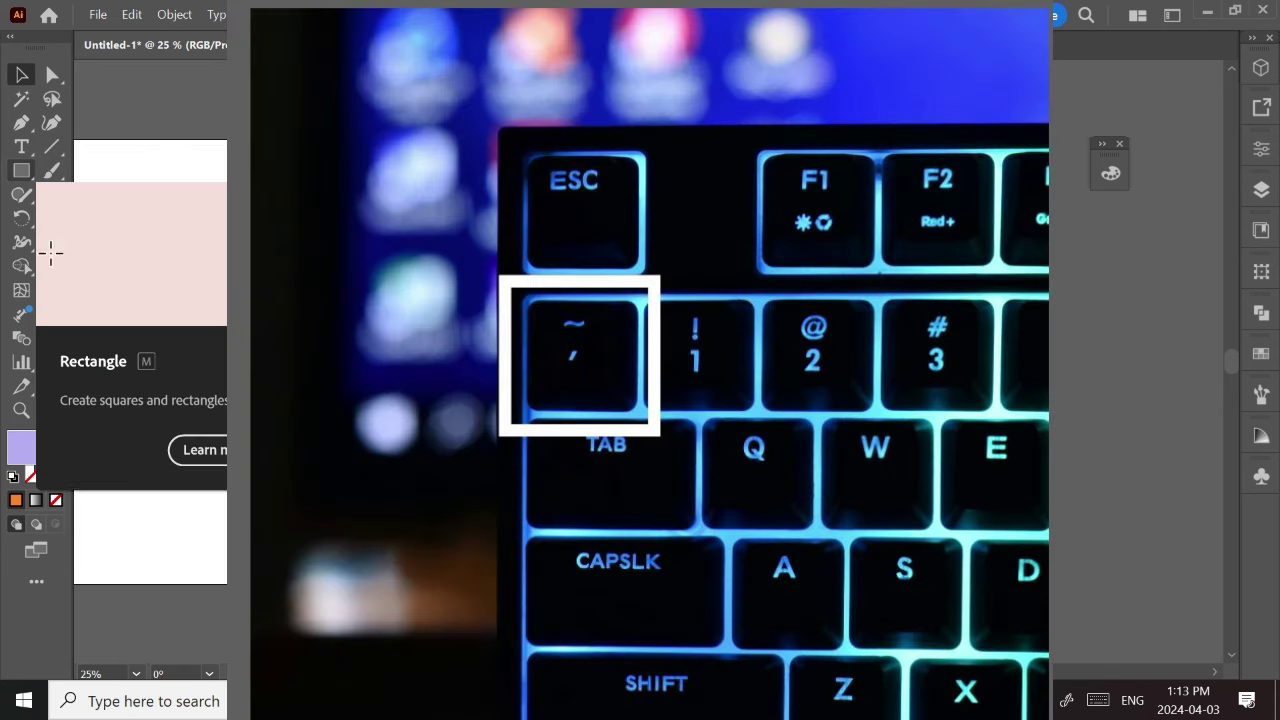
key(m)
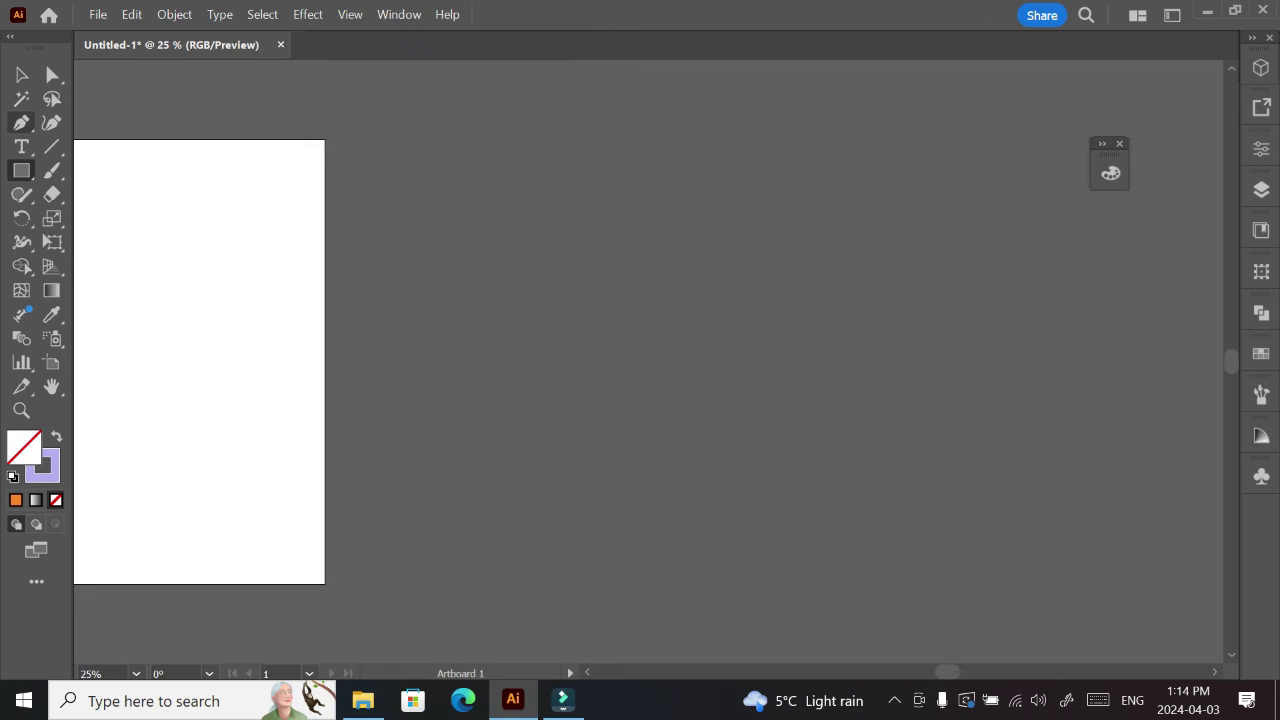
key(m)
mouse_move(427, 250)
mouse_down()
mouse_move(477, 300)
mouse_move(505, 292)
mouse_move(518, 218)
mouse_move(600, 205)
mouse_up()
key(shift+grave)
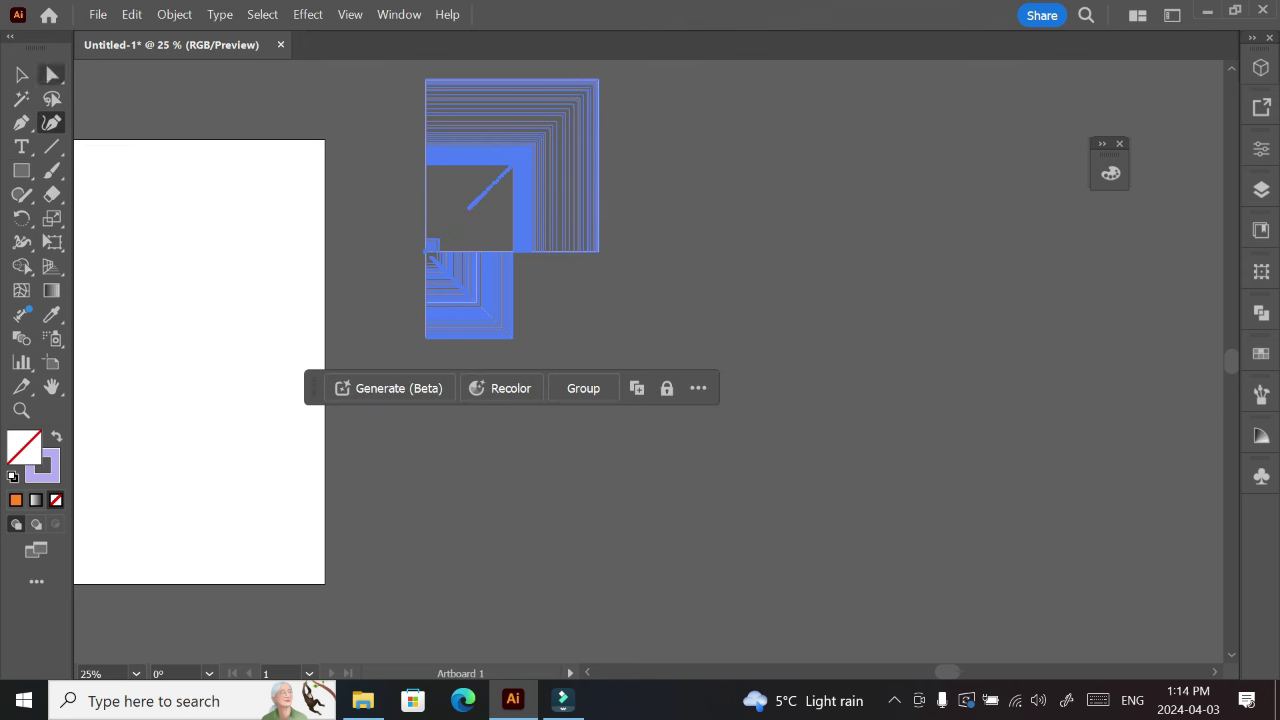
- Draw a large pattern of repeated overlapping ellipses with the Ellipse tool, below and to the right of the squares
click(21, 170)
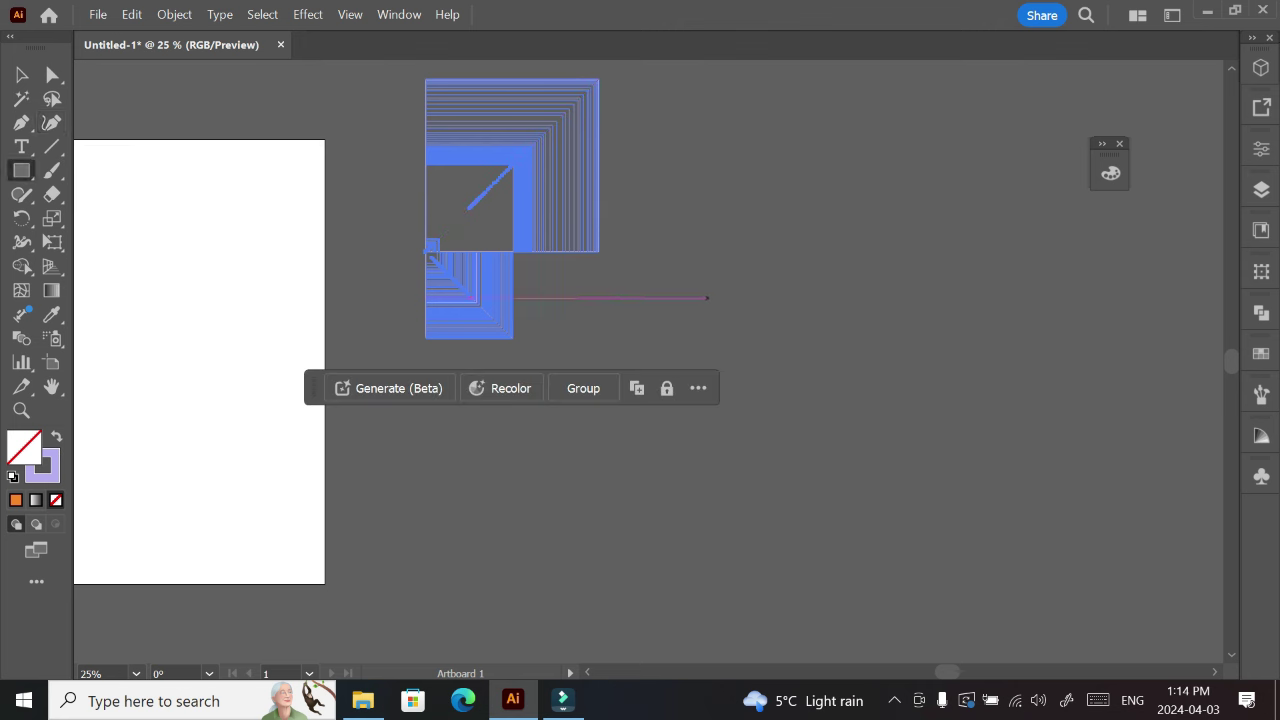
key(shift+grave)
click(675, 305)
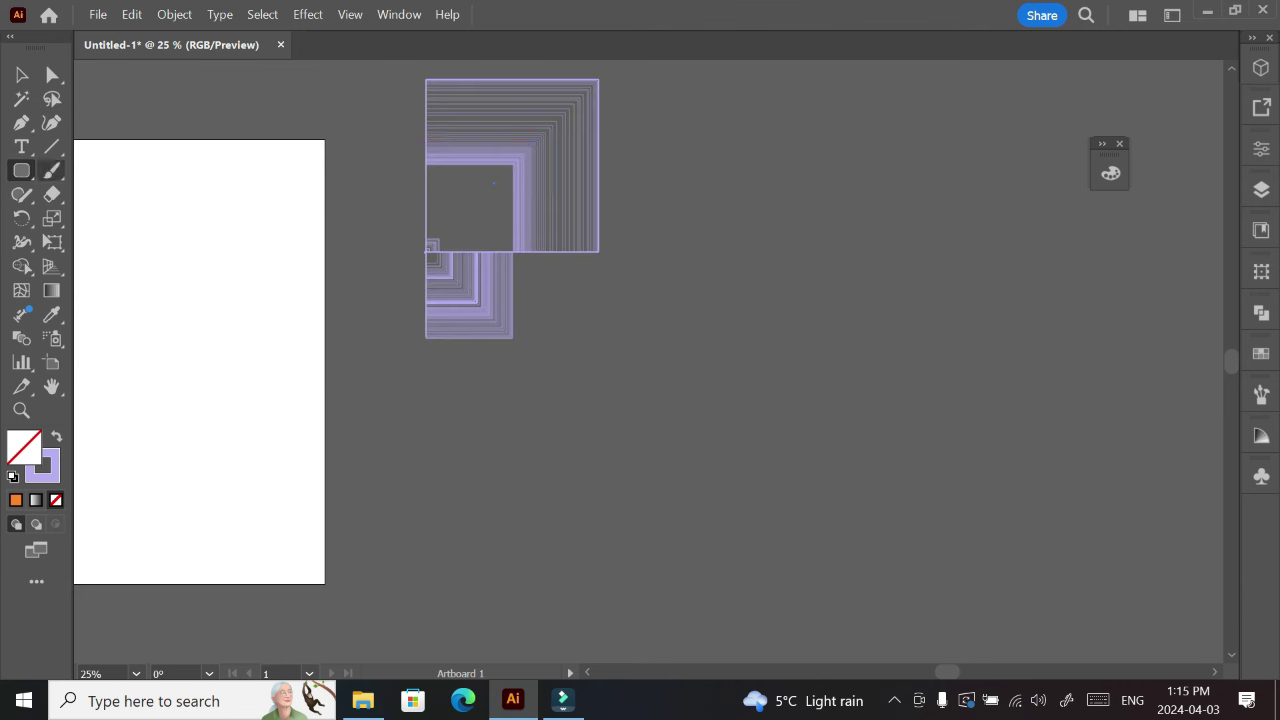
drag(21, 170, 105, 219)
drag(697, 450, 850, 521)
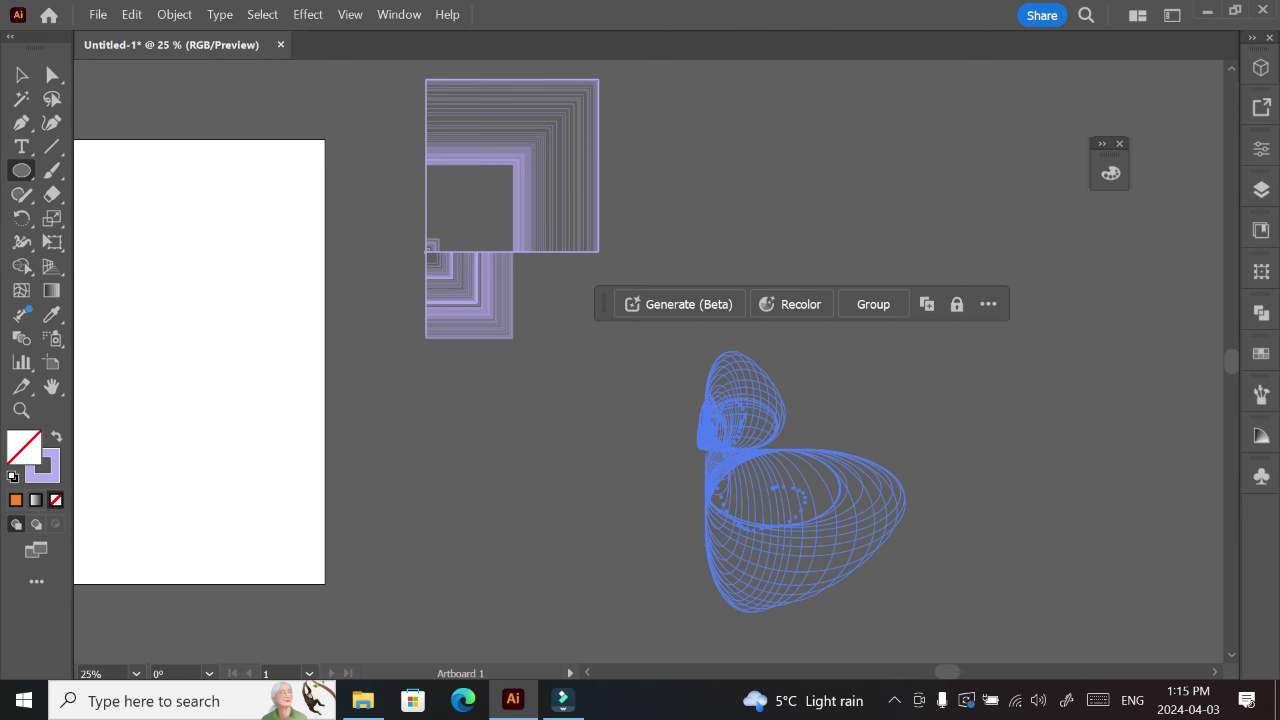
- Draw three smaller patterns of repeated ellipses above, left and right of the large ellipse pattern
drag(838, 189, 905, 313)
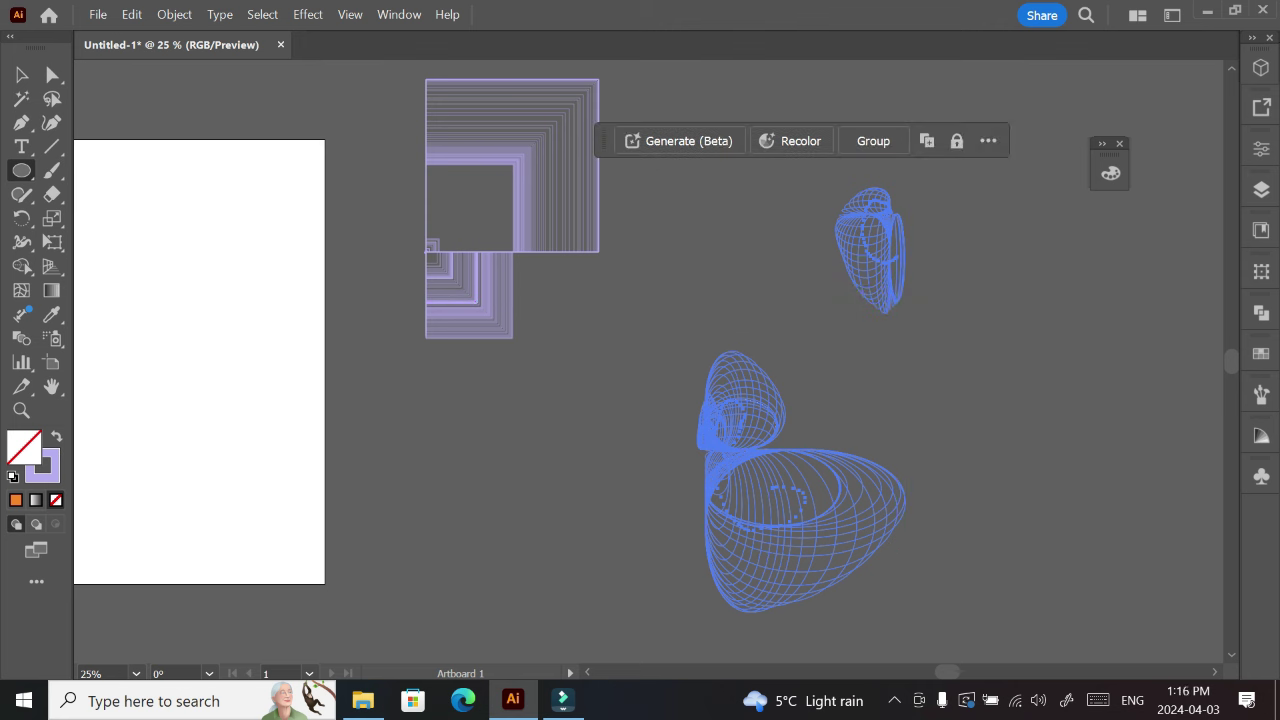
drag(485, 432, 603, 577)
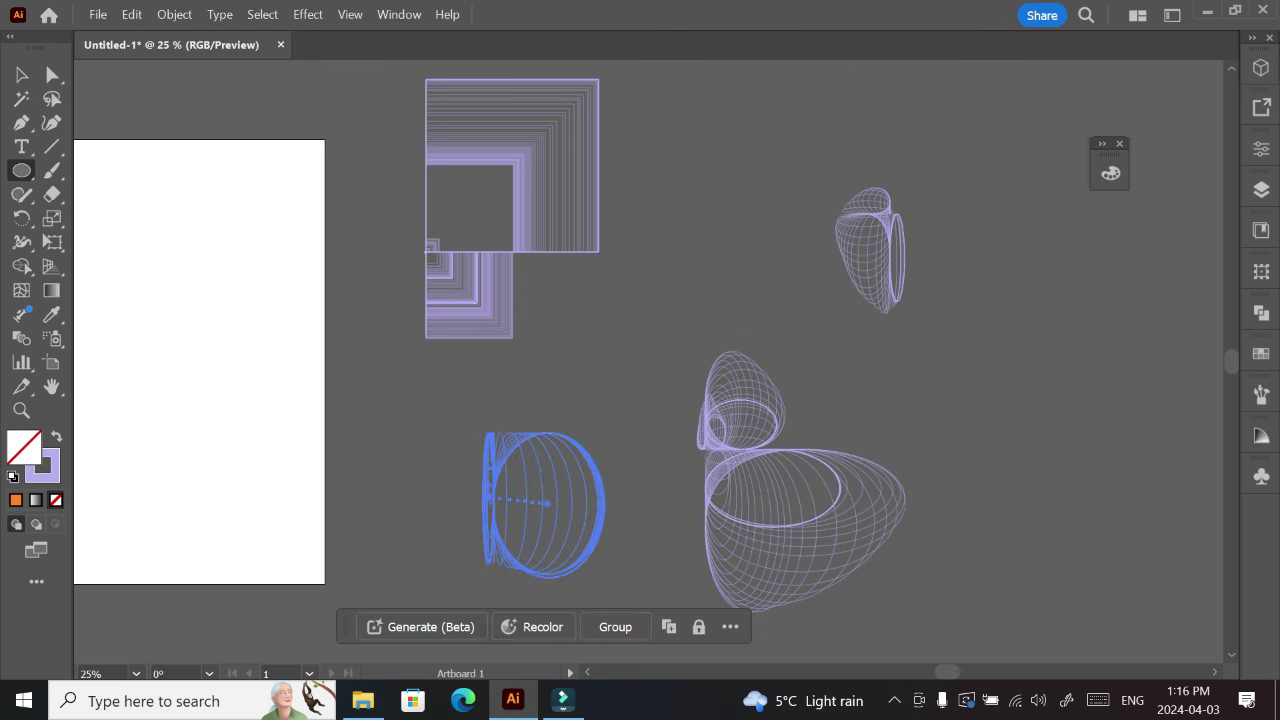
mouse_move(1040, 386)
mouse_down()
mouse_move(1175, 442)
mouse_move(1150, 372)
mouse_move(1042, 392)
mouse_up()
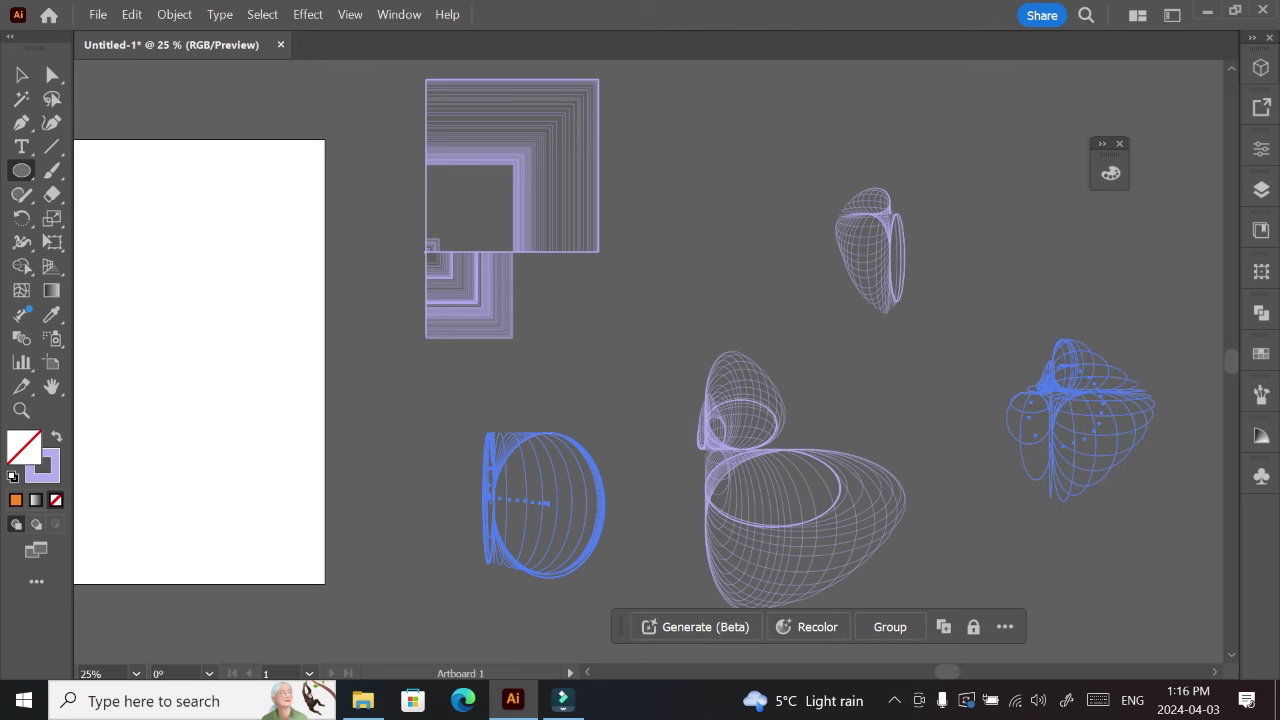
- Draw two patterns of repeated concentric hexagons with the Polygon tool, one above the other, right of the ellipse patterns
right_click(22, 171)
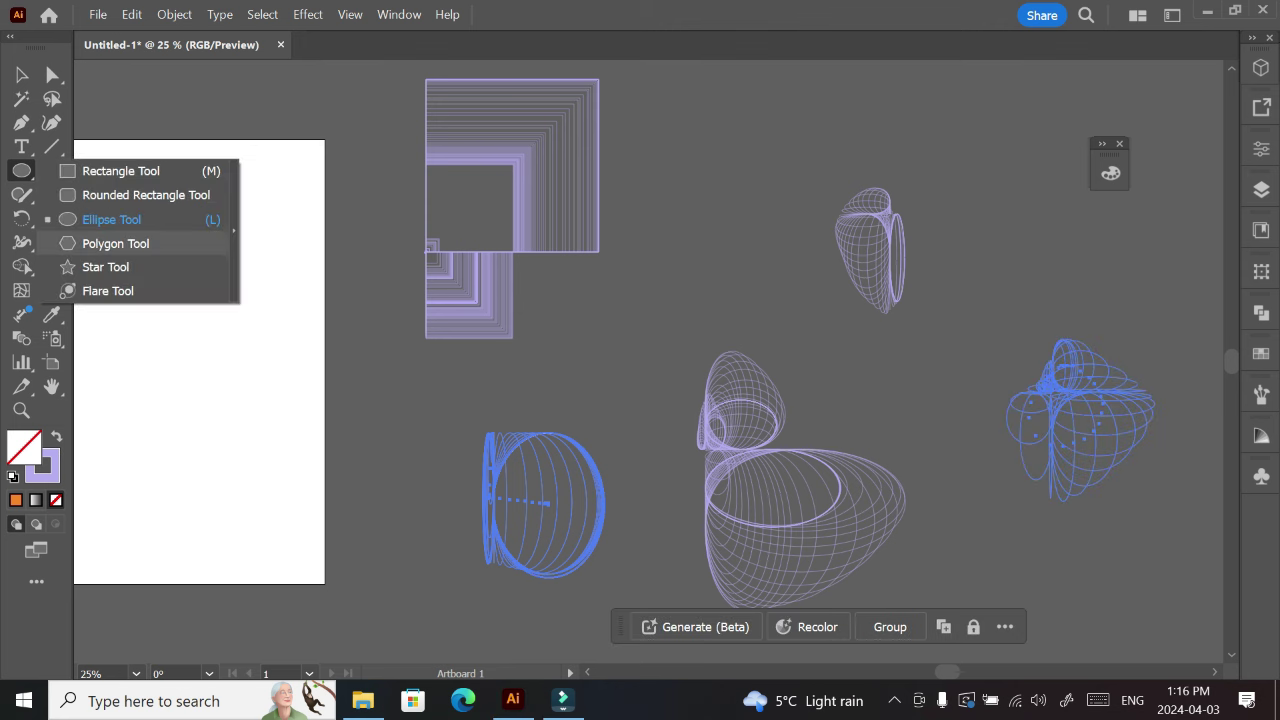
click(115, 243)
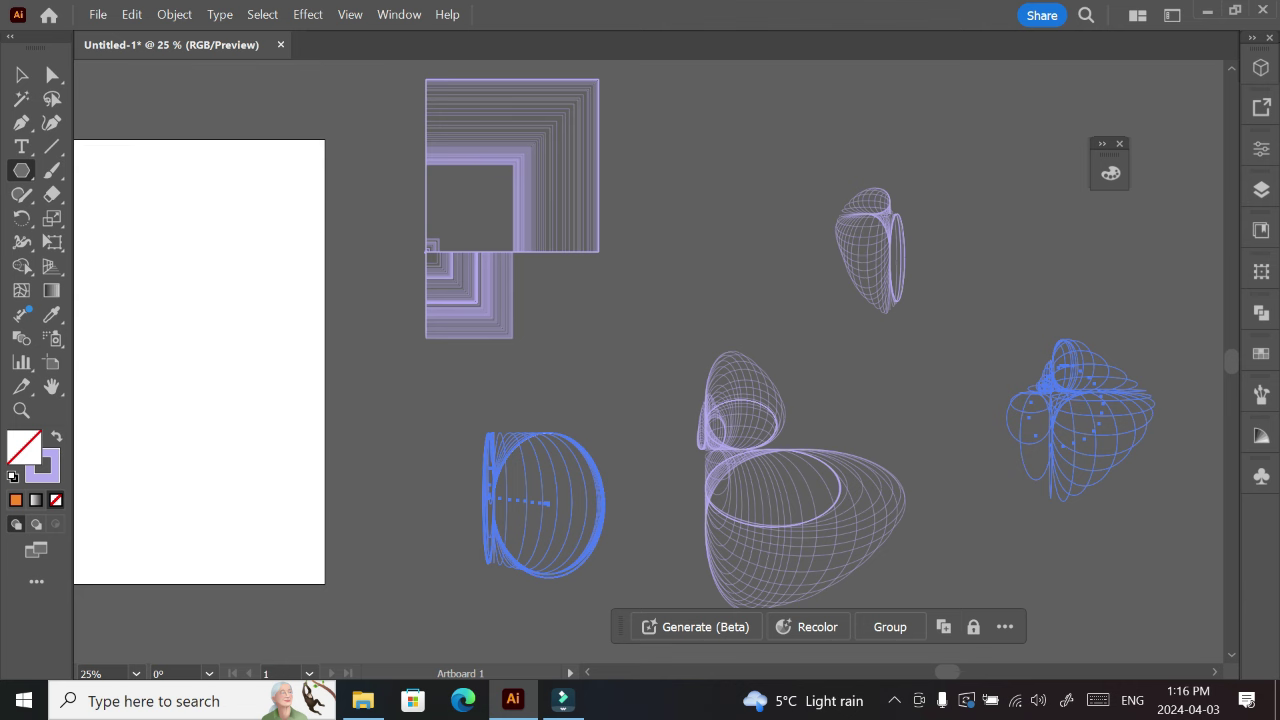
drag(944, 673, 1002, 673)
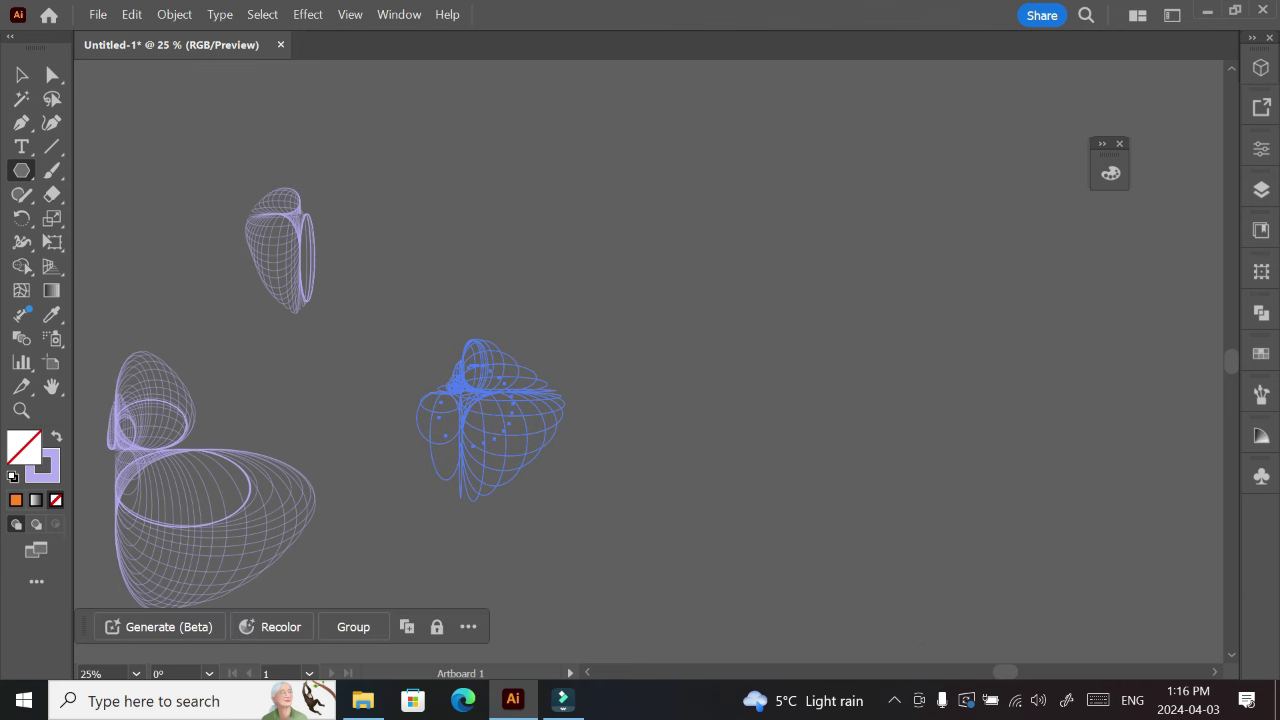
drag(730, 145, 668, 216)
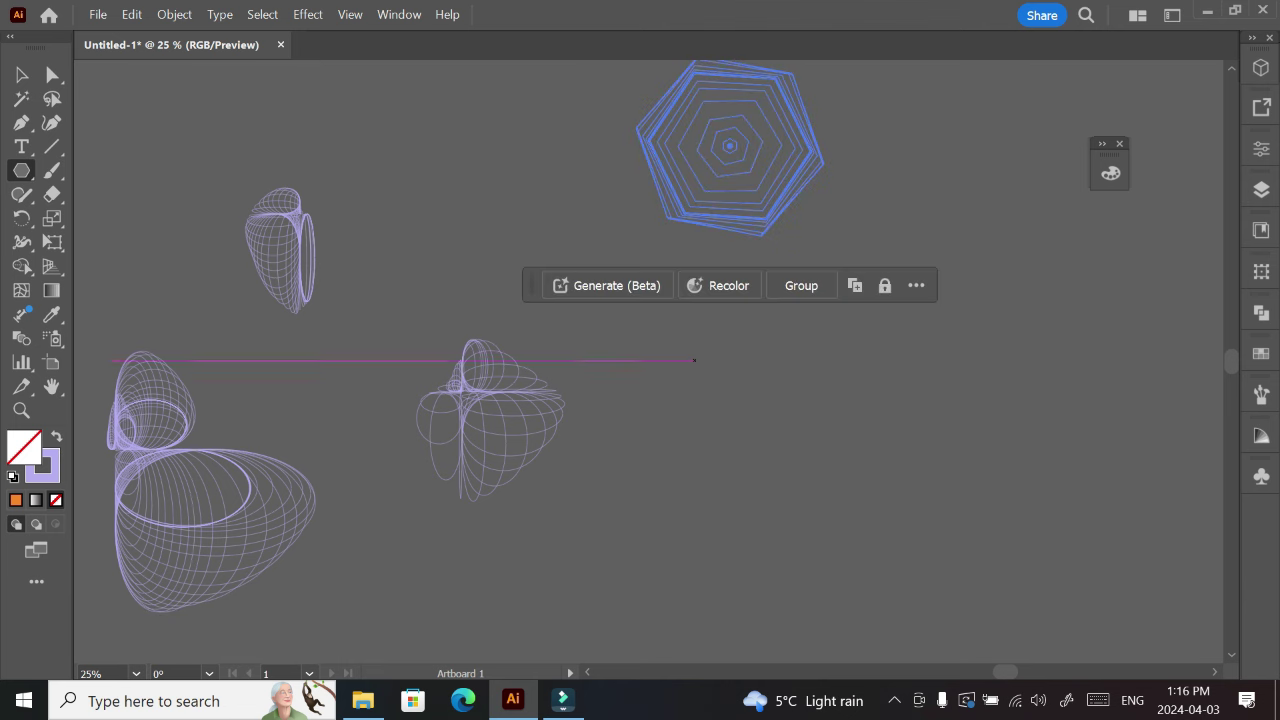
drag(716, 369, 666, 338)
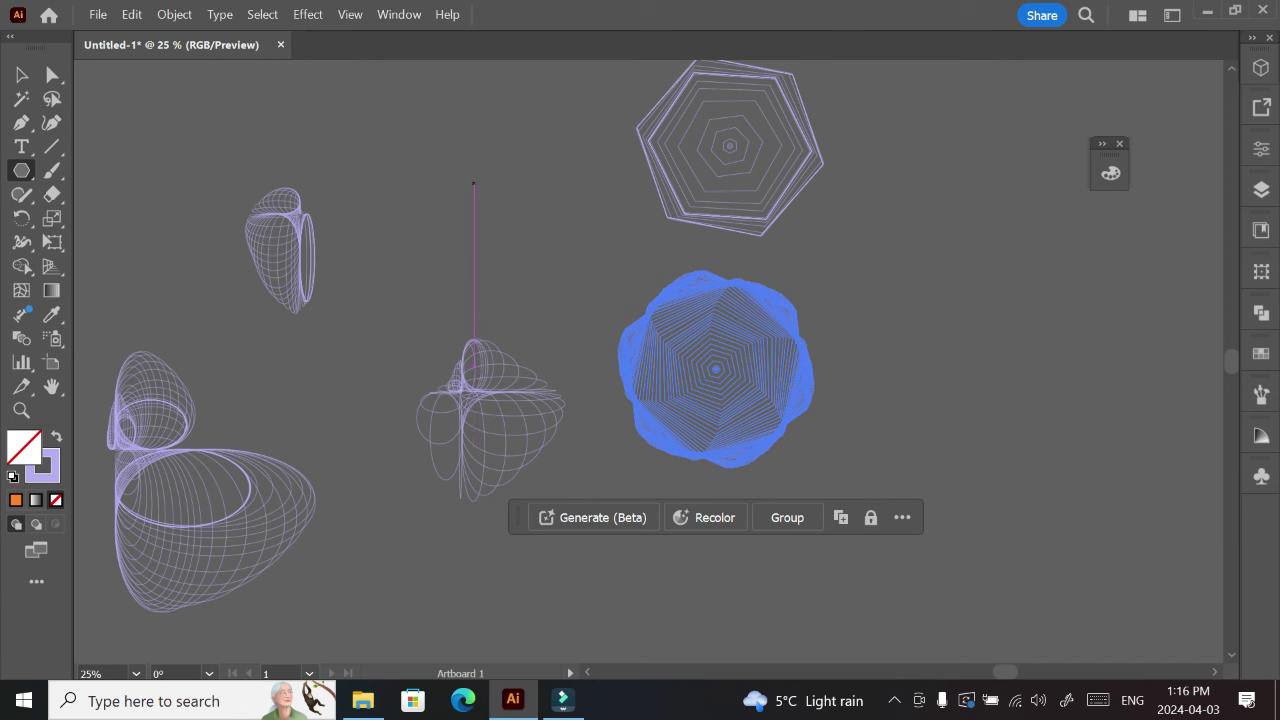
click(474, 183)
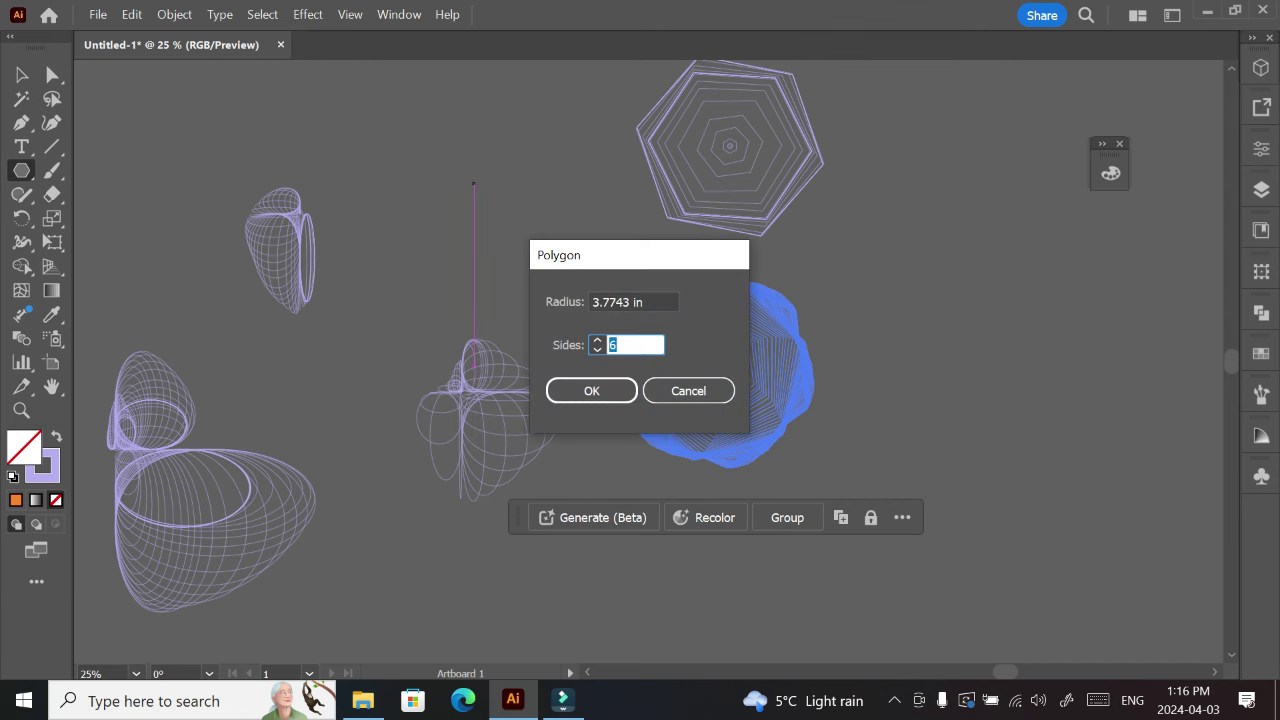
text(`9)
key(Return)
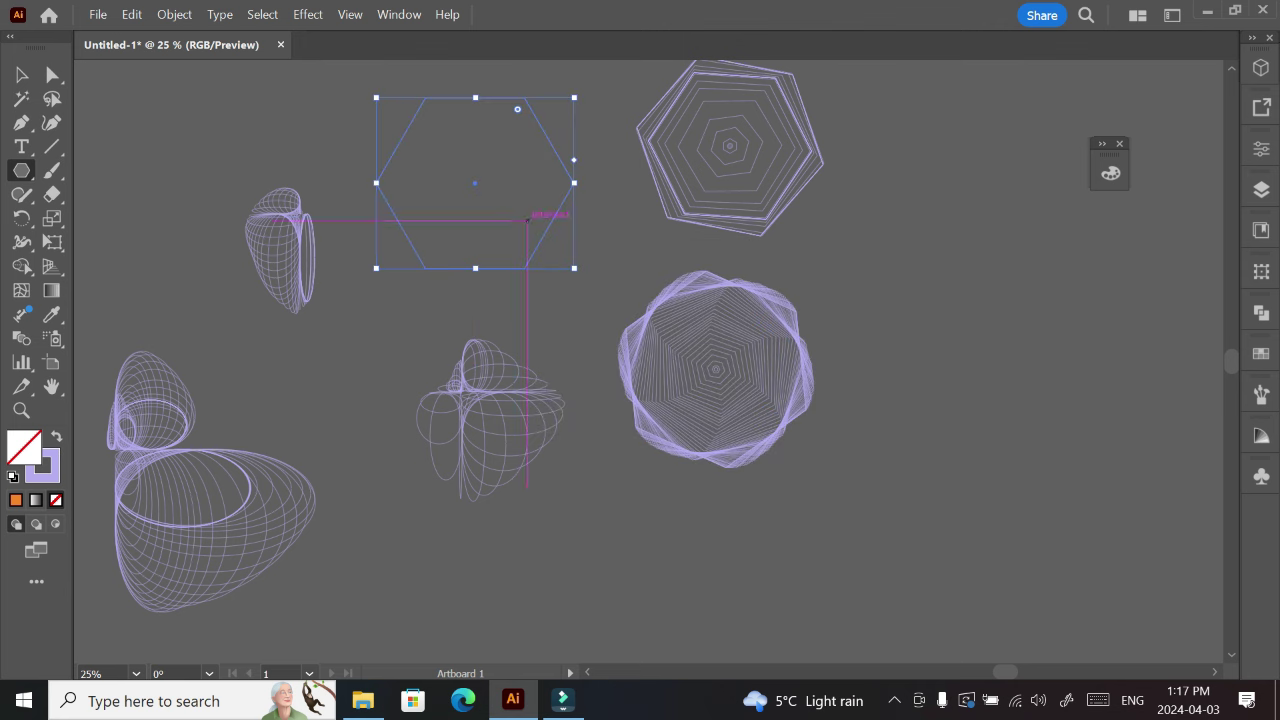
key(Delete)
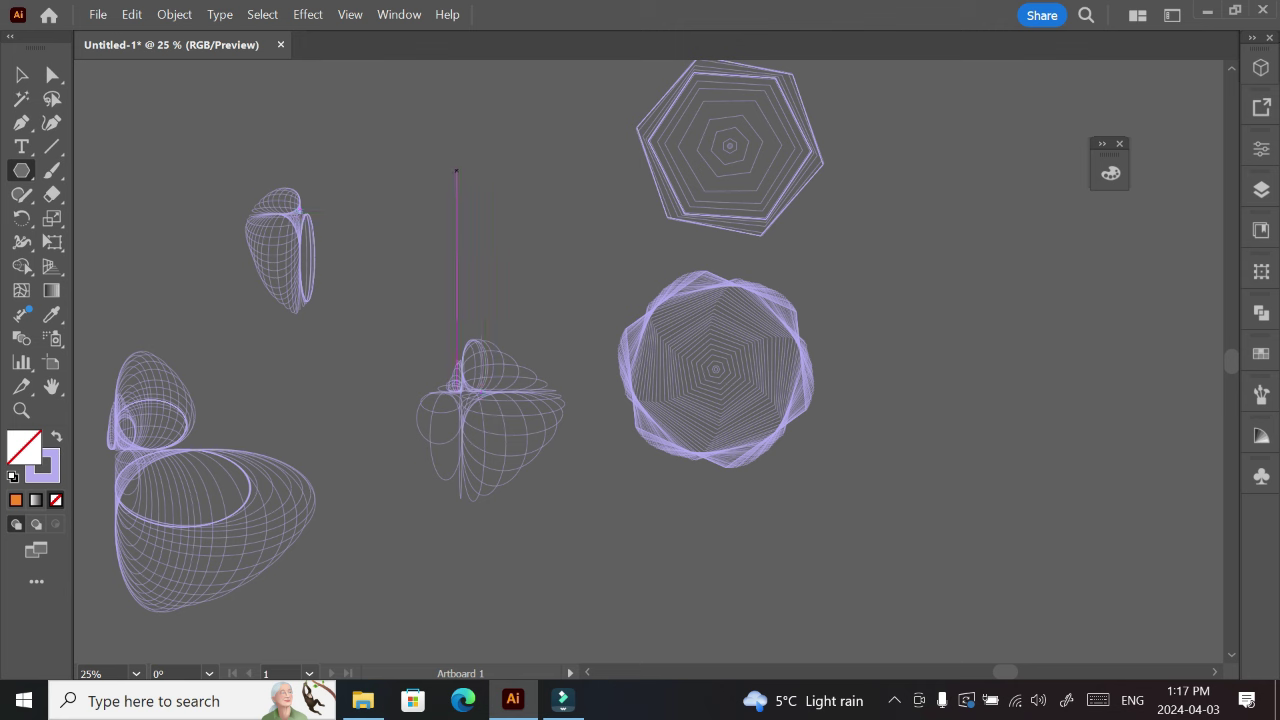
- Draw a large spiral pattern of repeated hexagons above the ellipse pattern and a swirling pattern of repeated five-pointed stars
drag(438, 176, 395, 258)
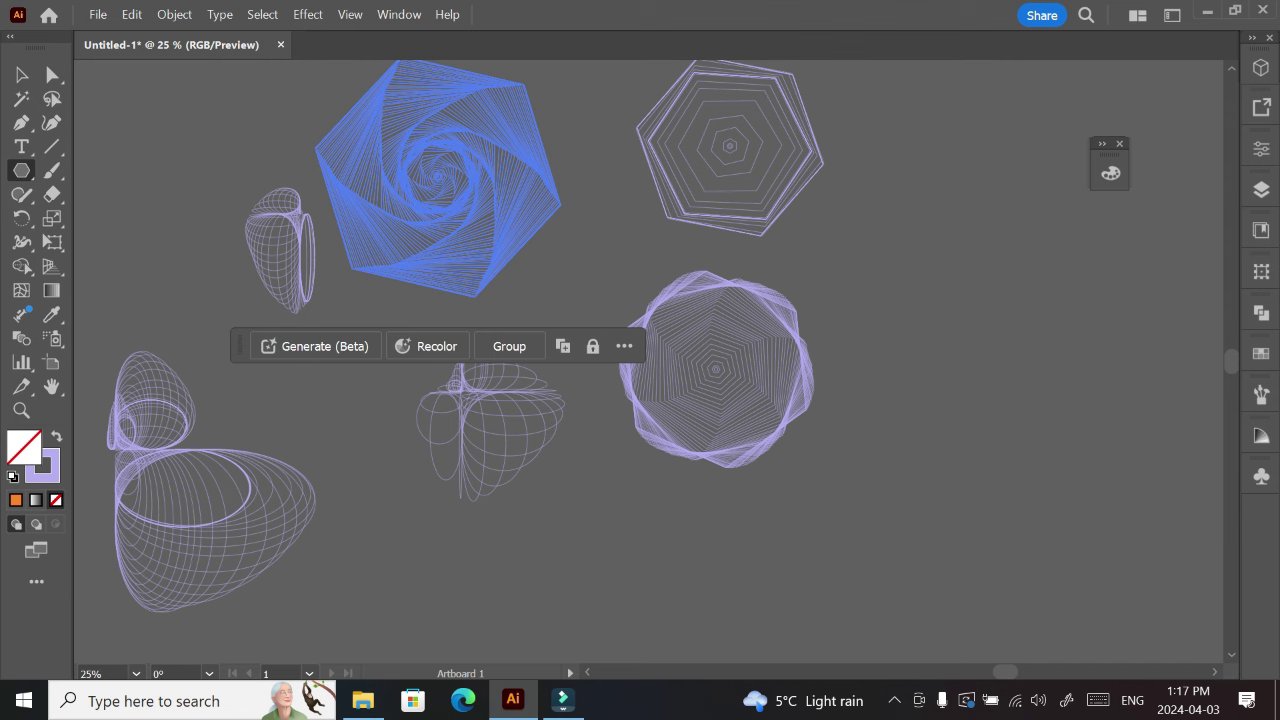
drag(21, 170, 100, 266)
drag(985, 384, 822, 457)
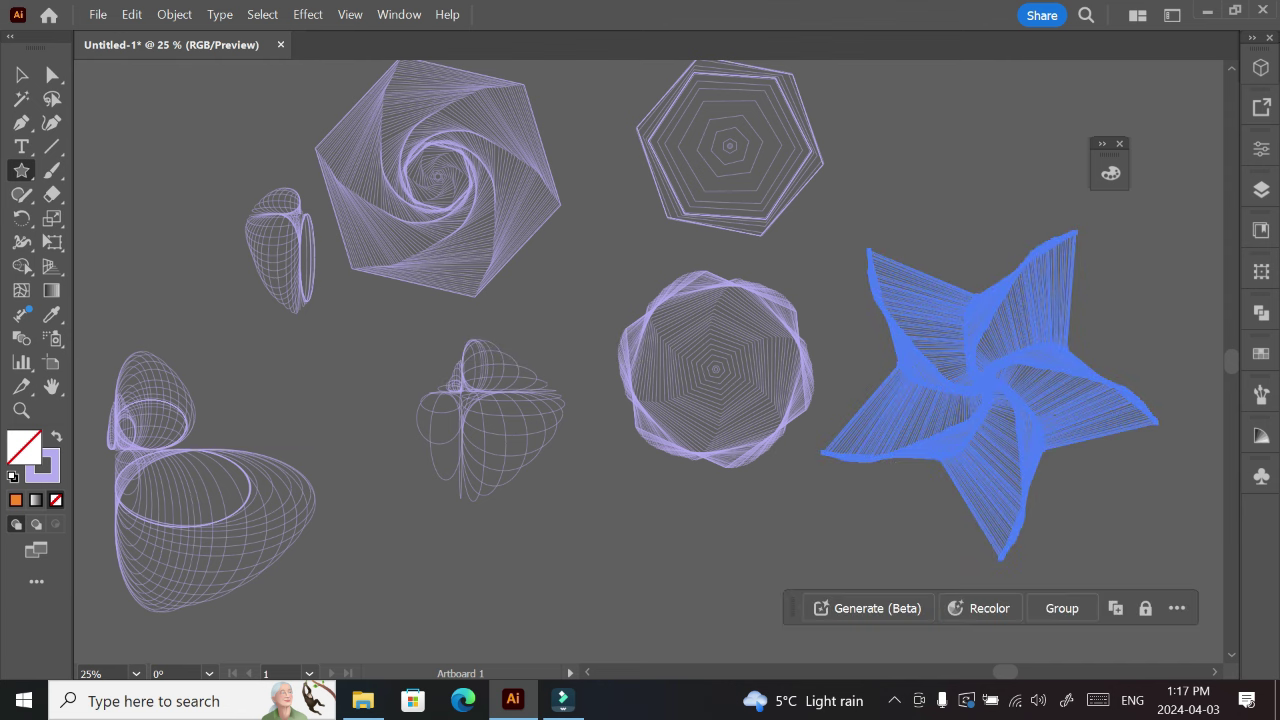
- Delete the star pattern and draw a small pattern of repeated rectangles below the round hexagon pattern, leaving nothing selected
click(21, 170)
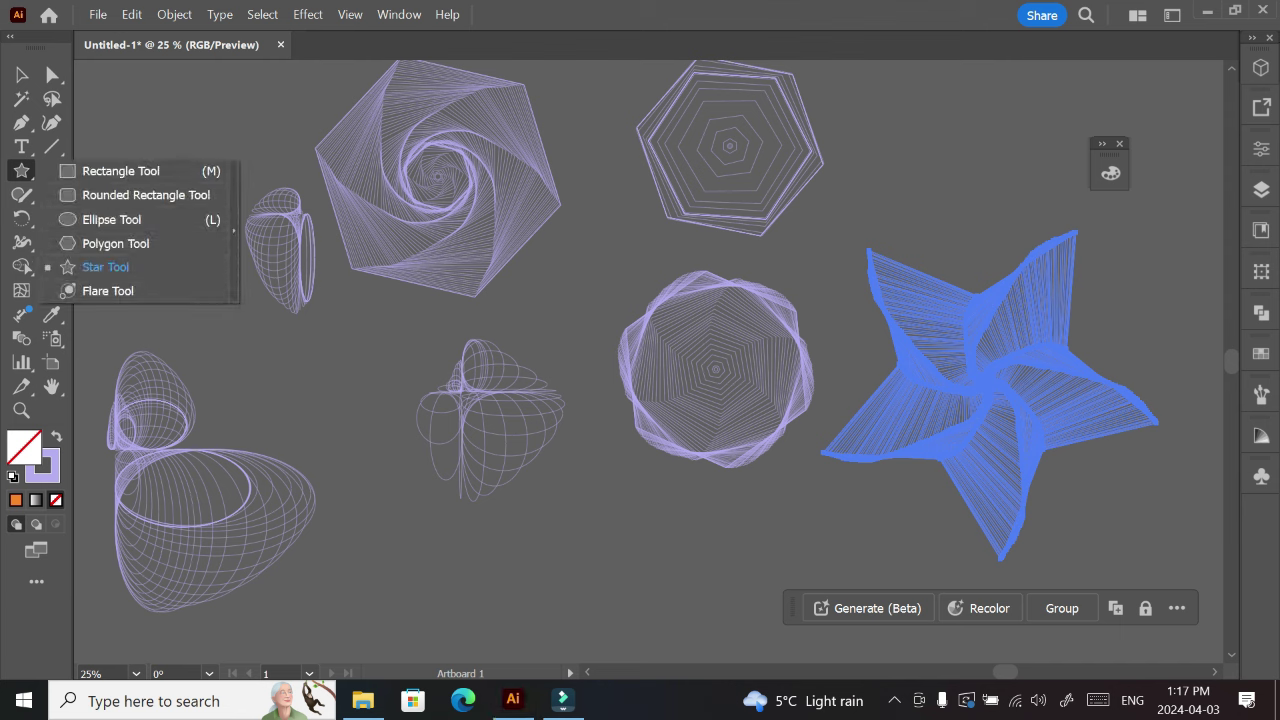
click(120, 171)
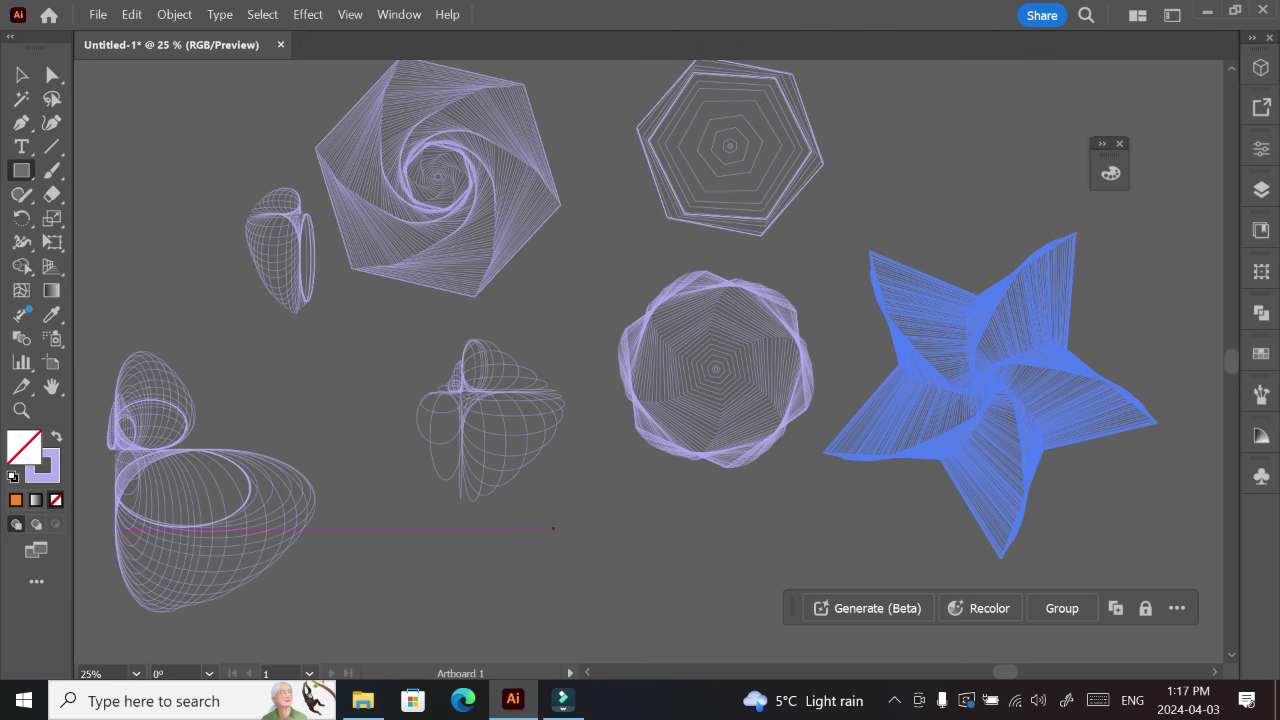
key(Delete)
mouse_move(572, 585)
mouse_down()
mouse_move(668, 600)
mouse_move(662, 637)
mouse_move(640, 635)
mouse_move(721, 640)
mouse_move(676, 587)
mouse_up()
key(v)
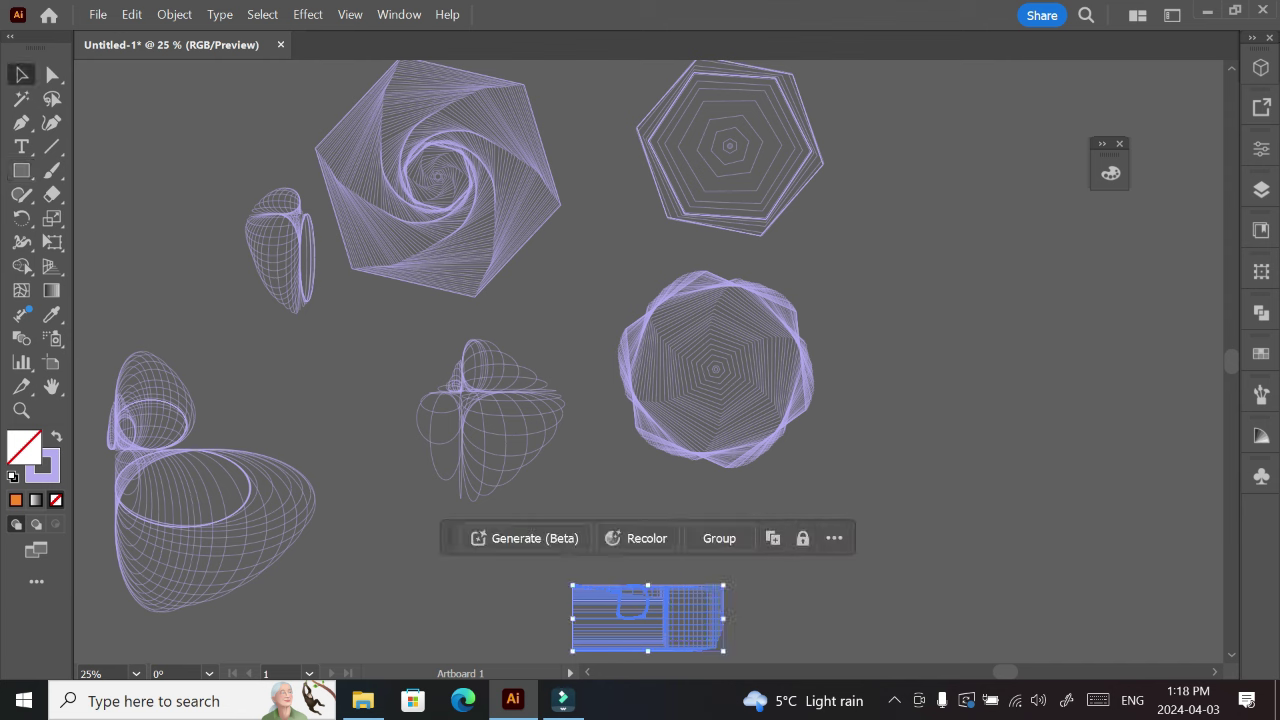
key(ctrl+shift+a)
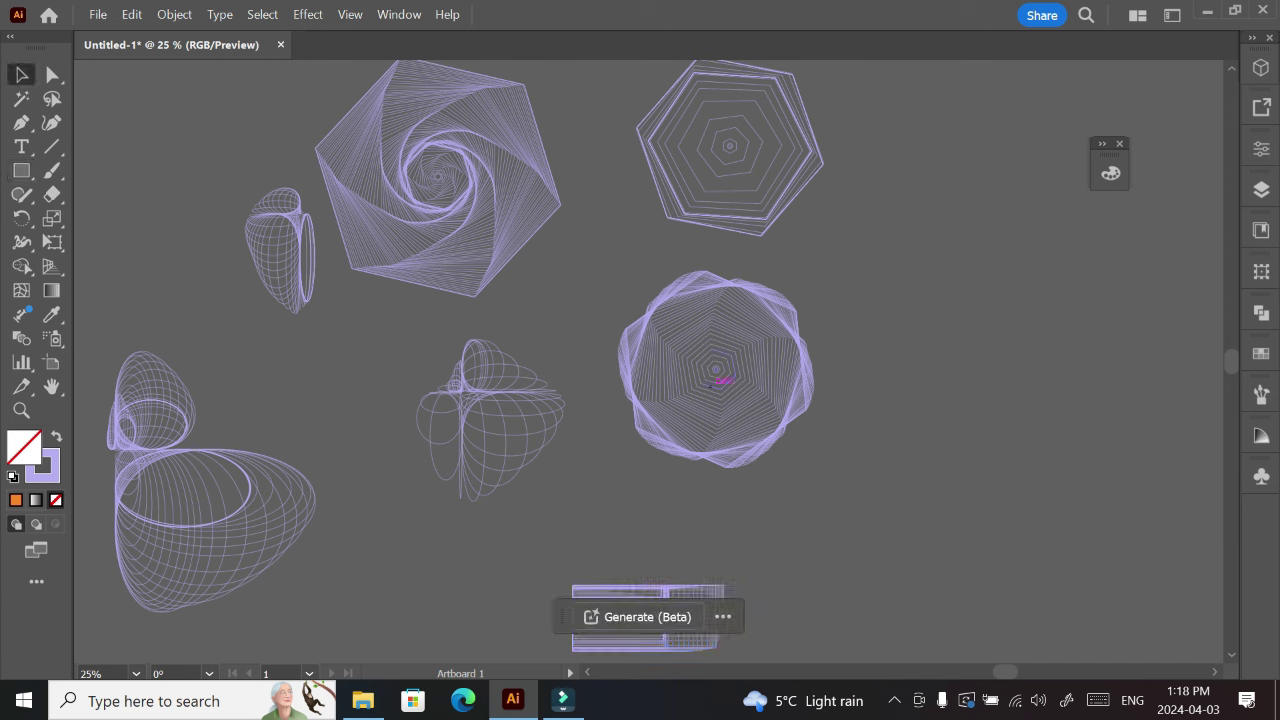
- Try to move the ungrouped round hexagon pattern by its inner paths
mouse_move(713, 384)
mouse_down()
mouse_move(712, 411)
mouse_move(716, 388)
mouse_up()
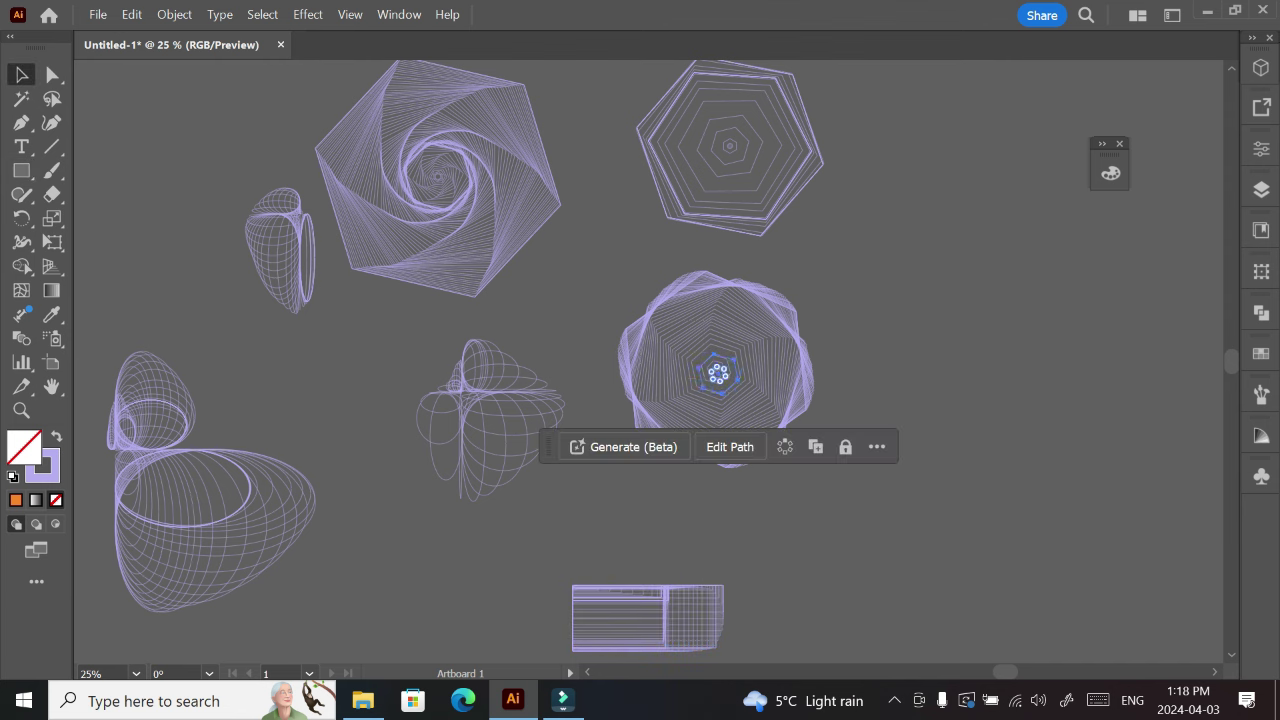
drag(600, 266, 760, 410)
drag(706, 300, 706, 300)
key(ctrl+shift+a)
mouse_move(746, 348)
mouse_down()
mouse_move(792, 341)
mouse_move(770, 340)
mouse_up()
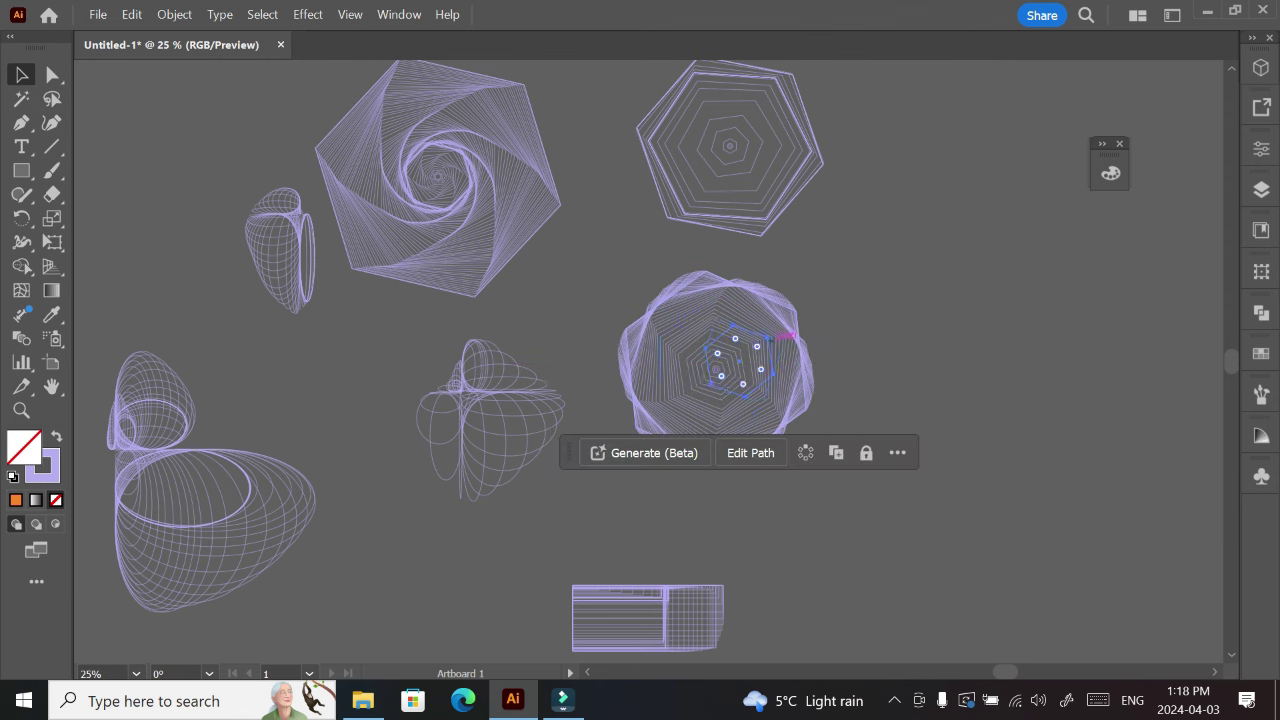
key(ctrl+shift+a)
- Group all paths of the round hexagon pattern and move it to the right into the empty space
drag(606, 264, 800, 440)
key(ctrl+g)
click(860, 420)
drag(746, 355, 914, 374)
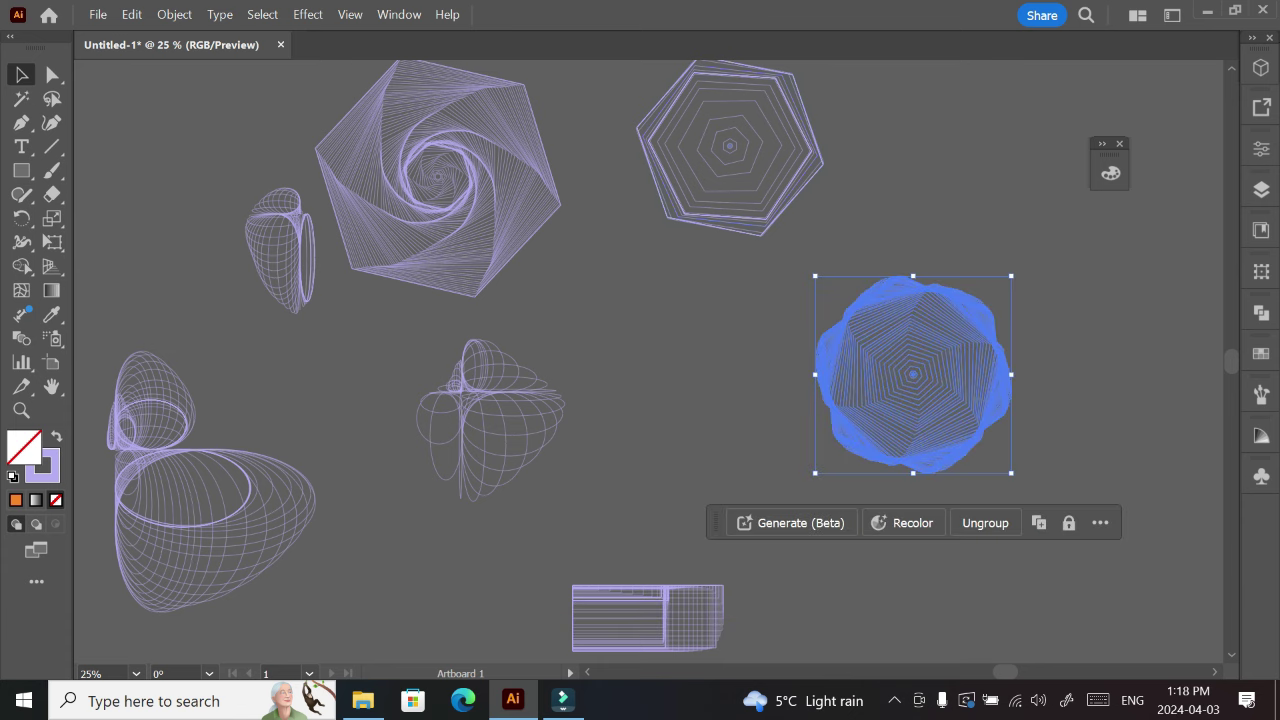
- Group all paths of the upper concentric hexagon pattern
drag(642, 80, 778, 188)
key(ctrl+g)
click(850, 220)
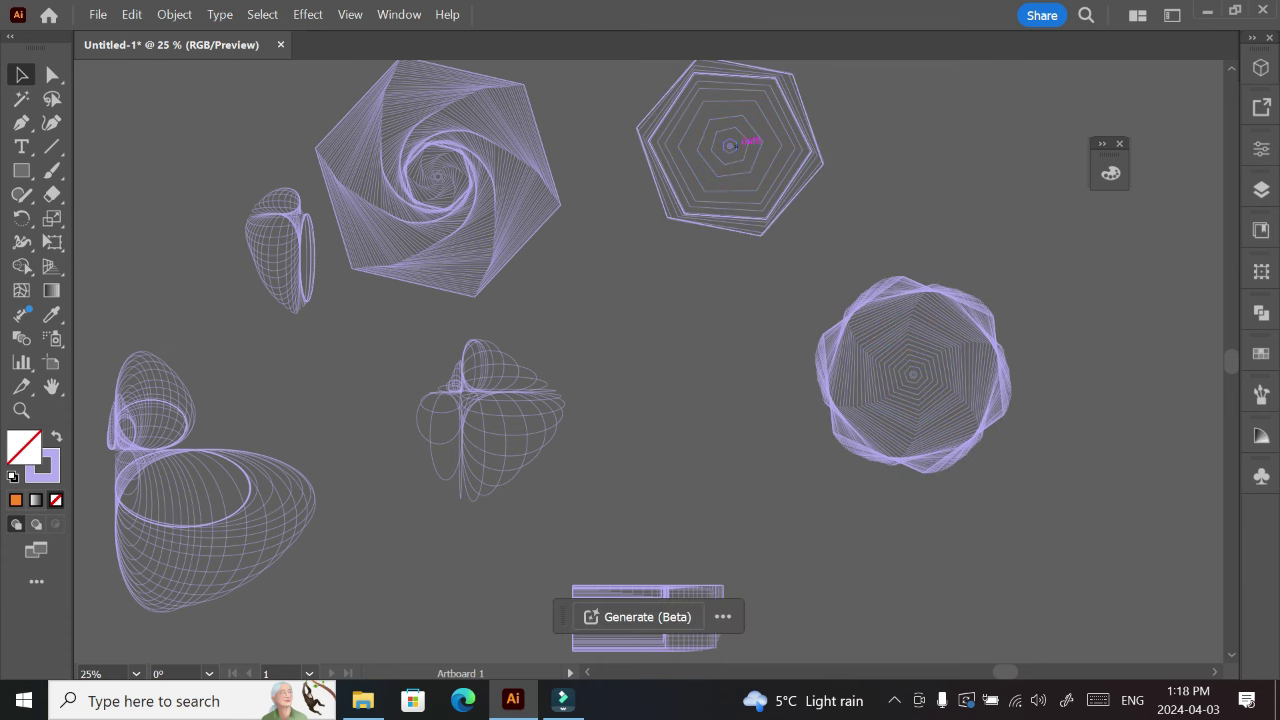
- Group all paths of the spiral hexagon pattern and move it slightly right and down
drag(292, 120, 440, 232)
click(600, 270)
click(533, 125)
key(ctrl+g)
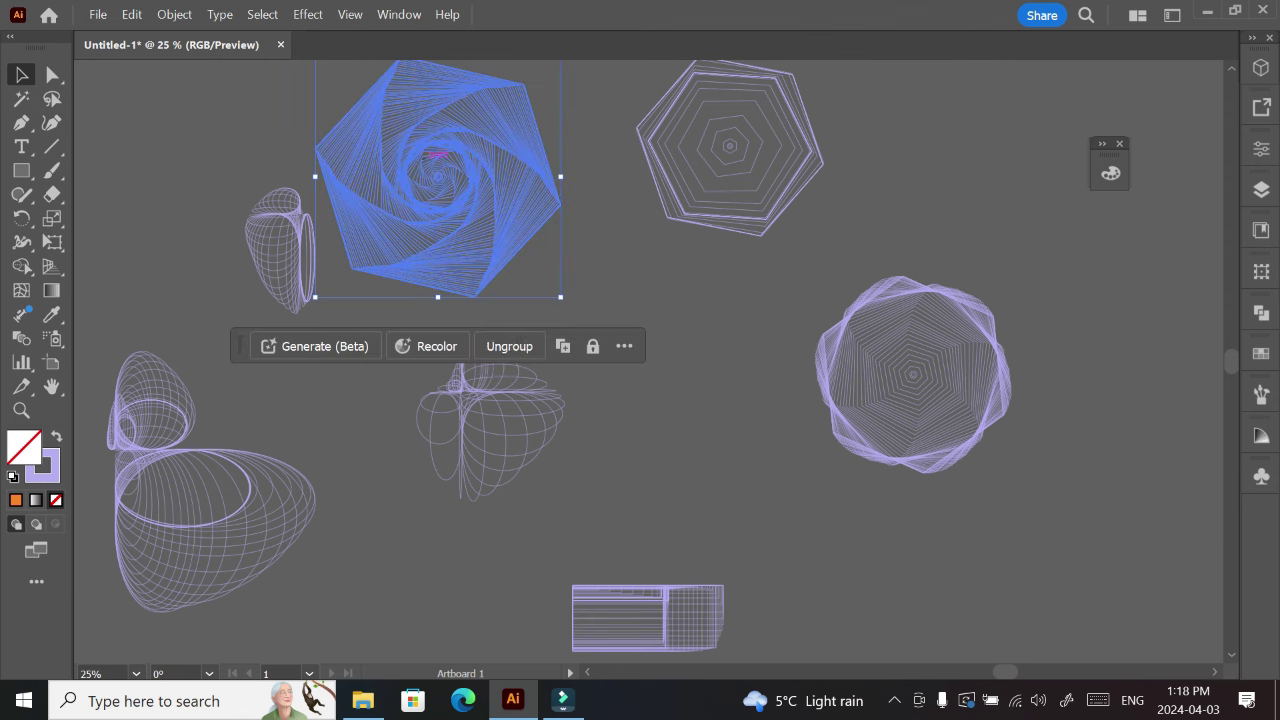
drag(425, 160, 481, 170)
- Group the paths of the small upper ellipse pattern, and separately those of the heart-like ellipse pattern below the spiral
click(280, 250)
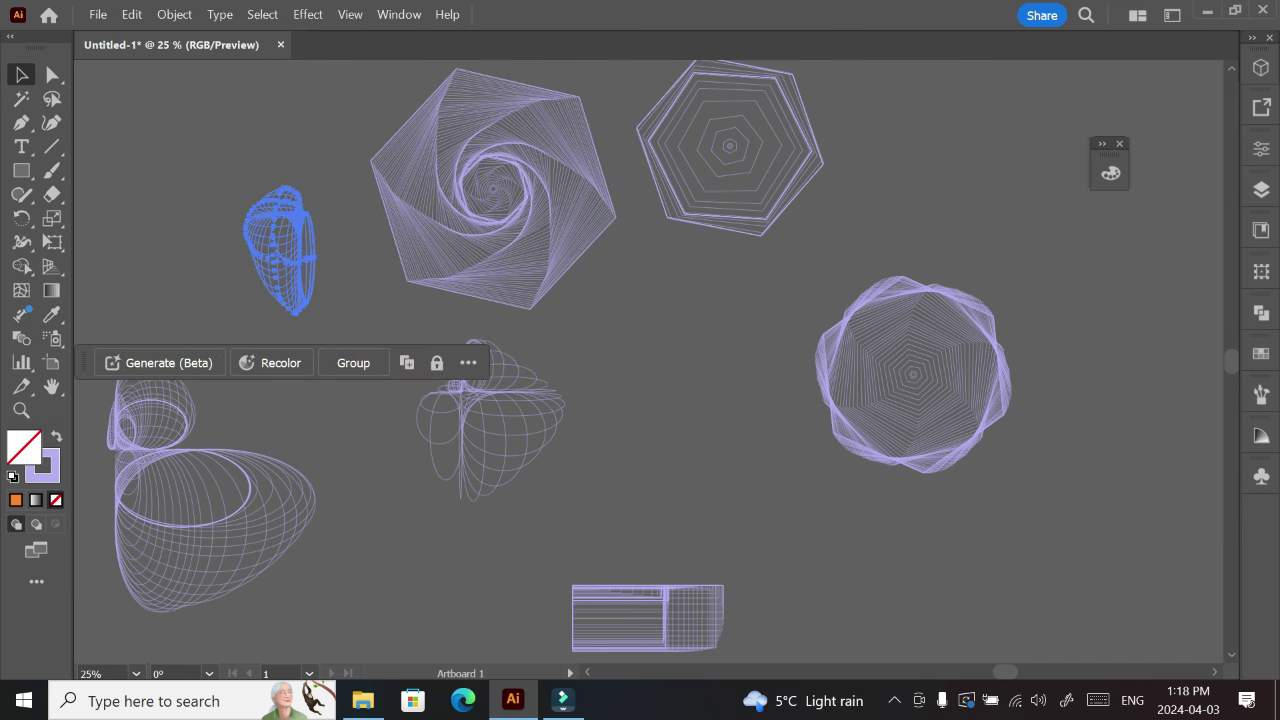
key(ctrl+g)
drag(398, 326, 575, 505)
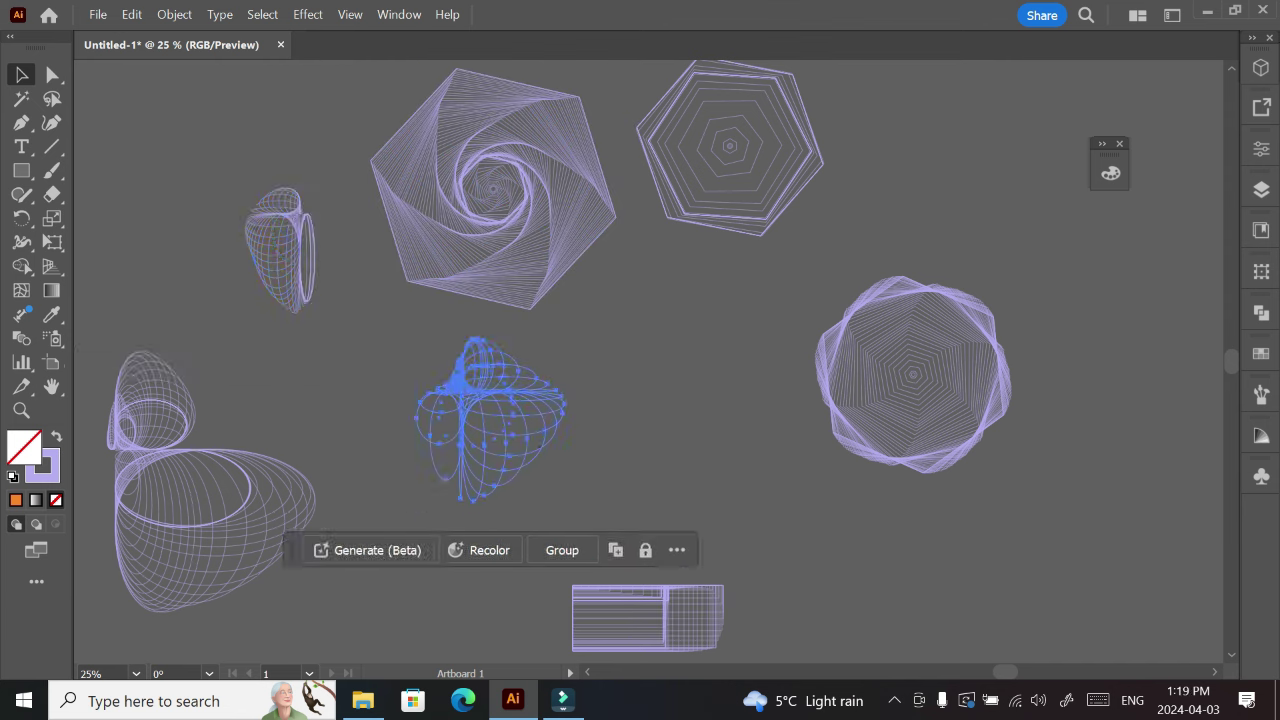
key(ctrl+g)
- Group all paths of the large butterfly-like ellipse pattern and move it slightly right and up
drag(348, 338, 172, 577)
drag(336, 340, 105, 580)
key(ctrl+g)
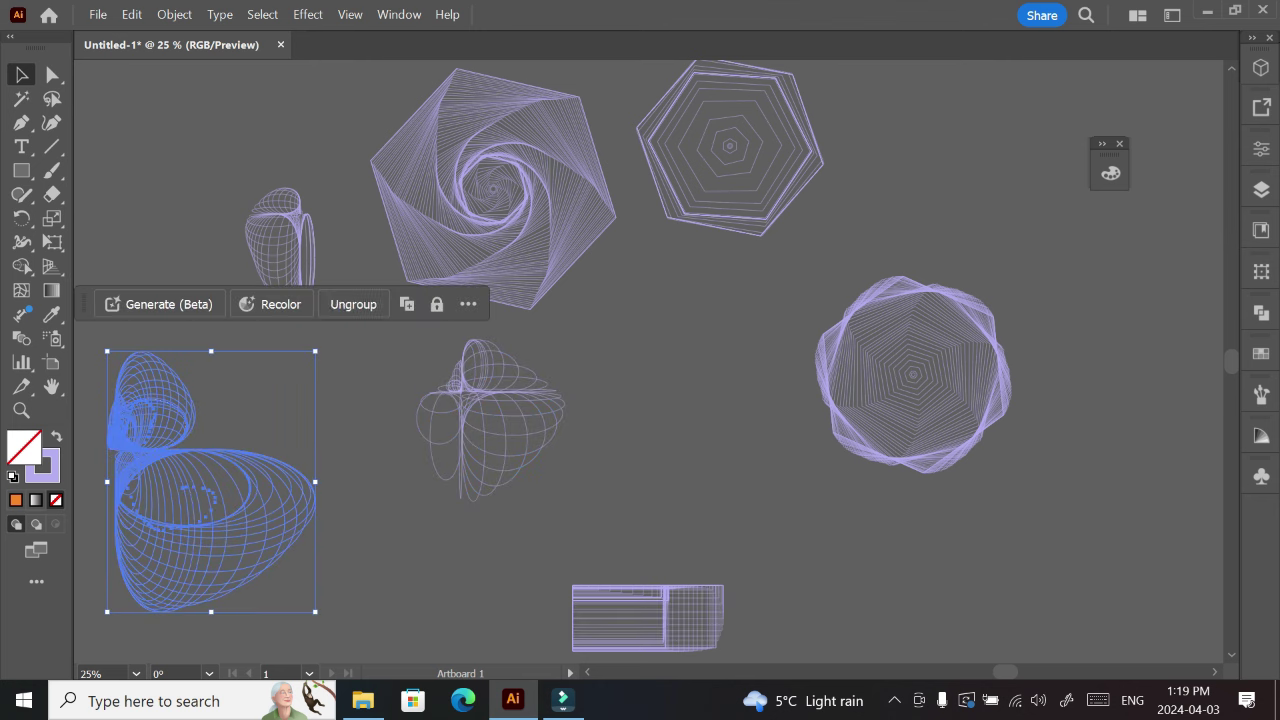
click(370, 420)
drag(210, 482, 250, 457)
click(440, 530)
- Group the paths of the nested square pattern, and separately those of the round ellipse pattern below it
drag(1005, 672, 958, 672)
drag(510, 100, 290, 320)
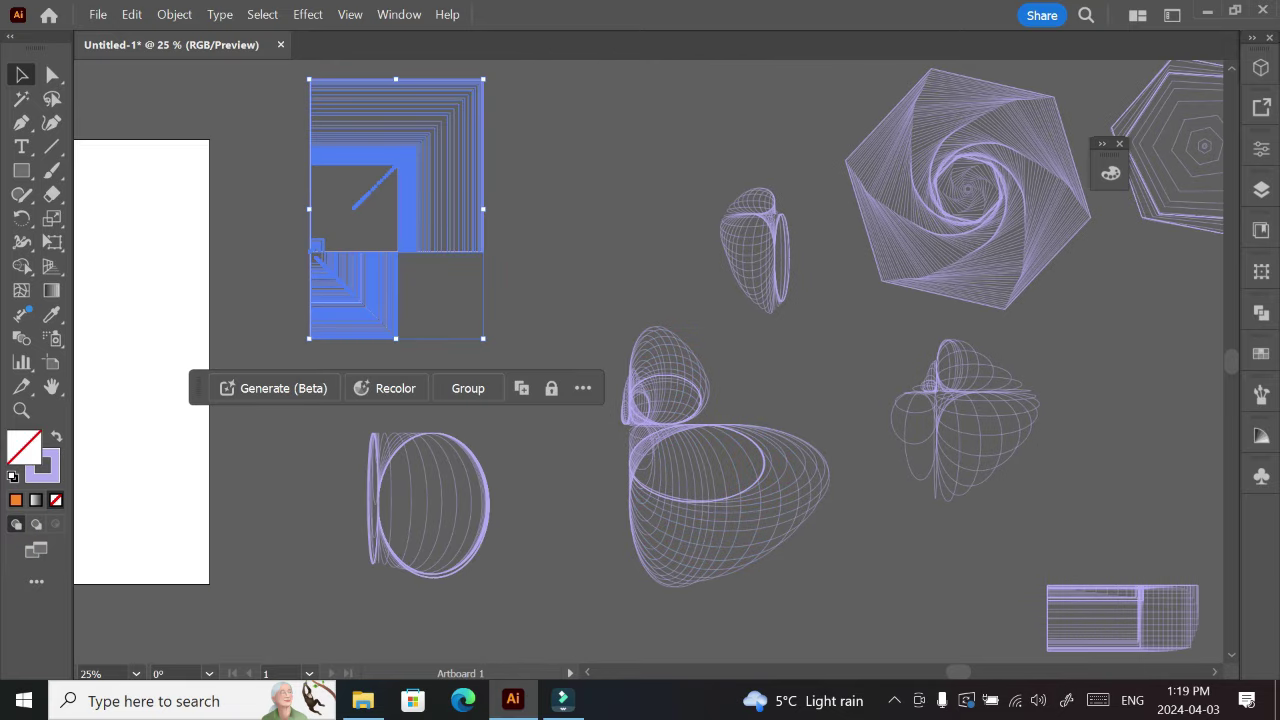
key(ctrl+g)
drag(520, 425, 350, 560)
key(ctrl+g)
click(560, 520)
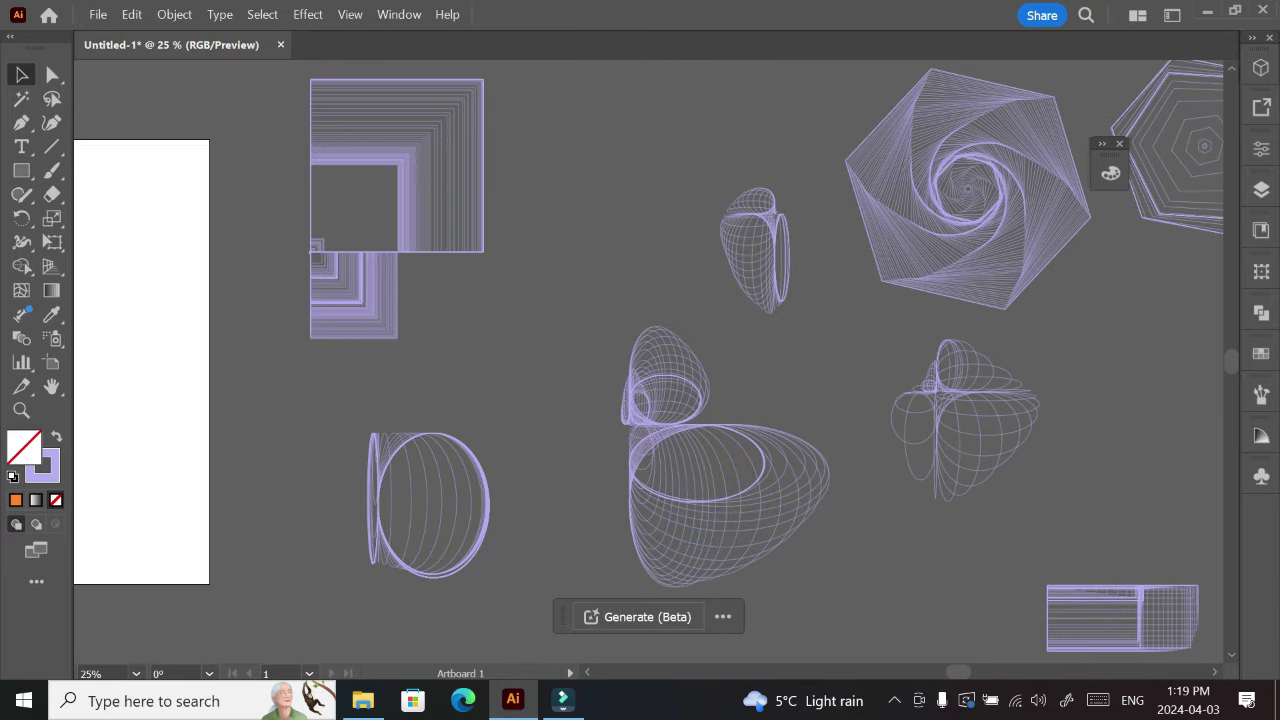
- Duplicate the two-line quote beside the artboard and place the copy just below the original
scroll(650, 360, left, 8)
scroll(650, 360, right, 4)
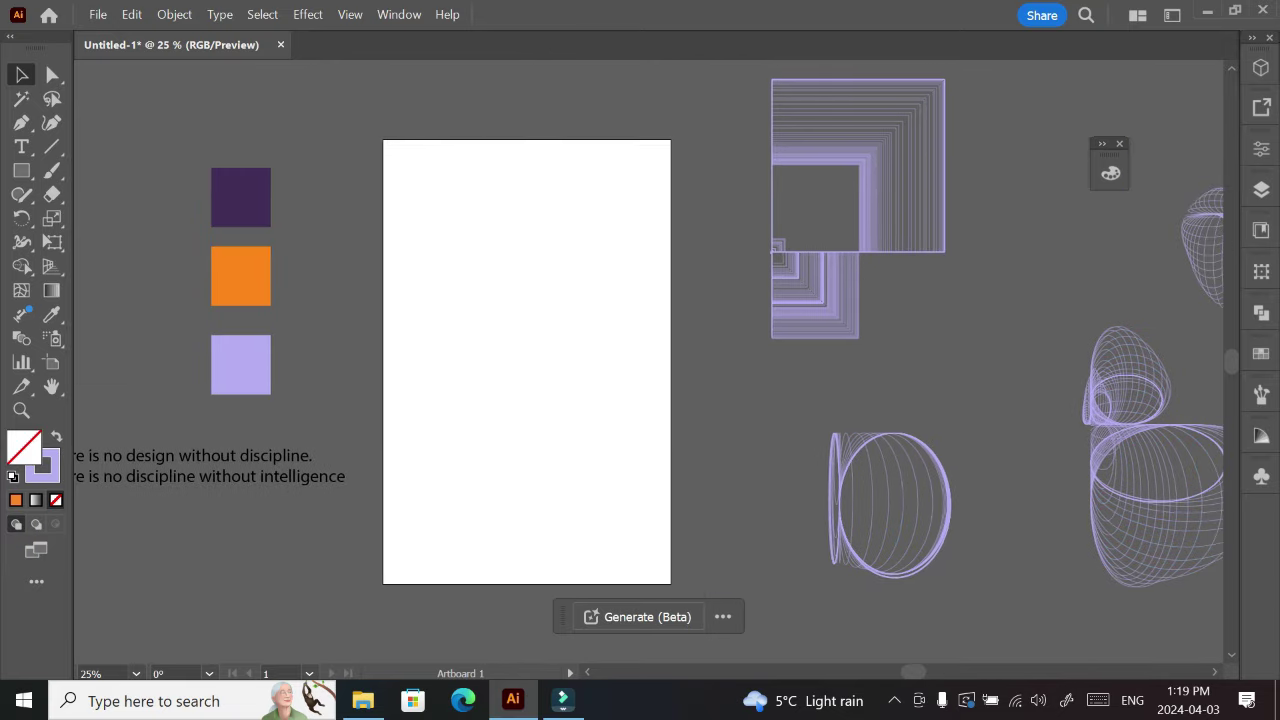
scroll(650, 360, left, 2)
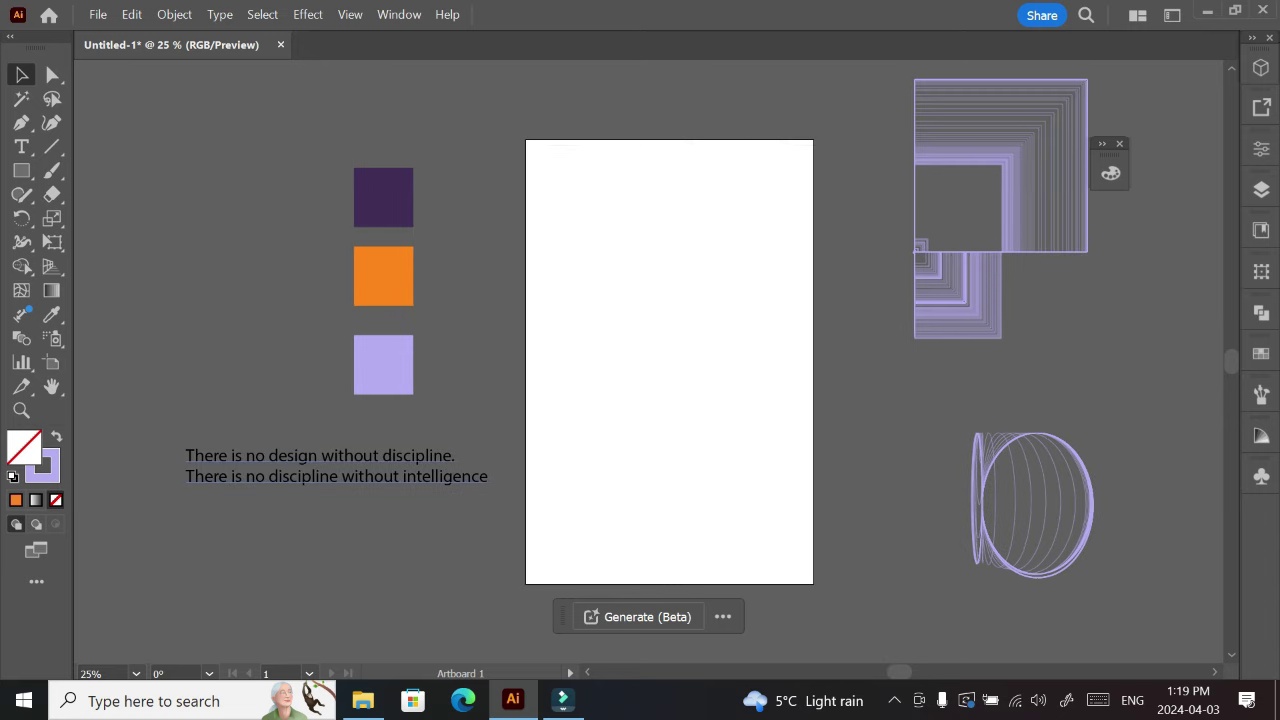
click(342, 462)
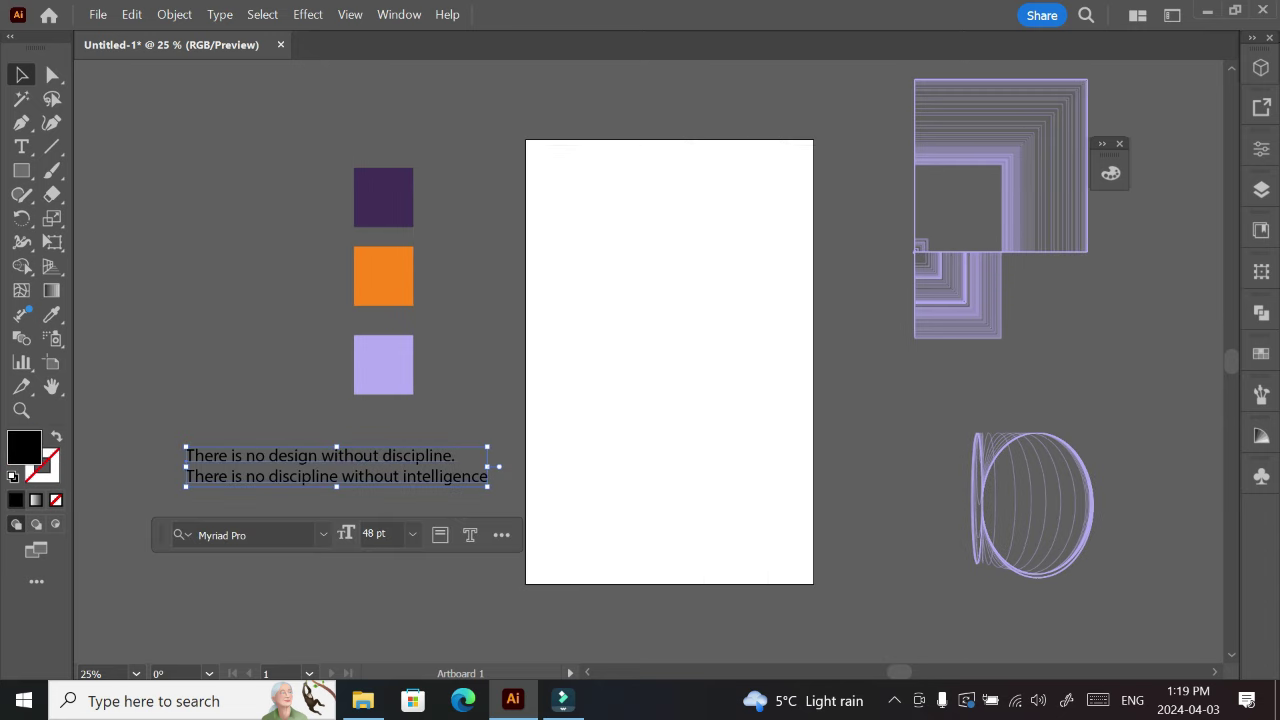
drag(338, 452, 334, 520)
- Cut the sentence "There is no design without discipline." from the copied quote and paste it as separate text near the artboard's upper edge
double_click(334, 520)
drag(456, 522, 186, 522)
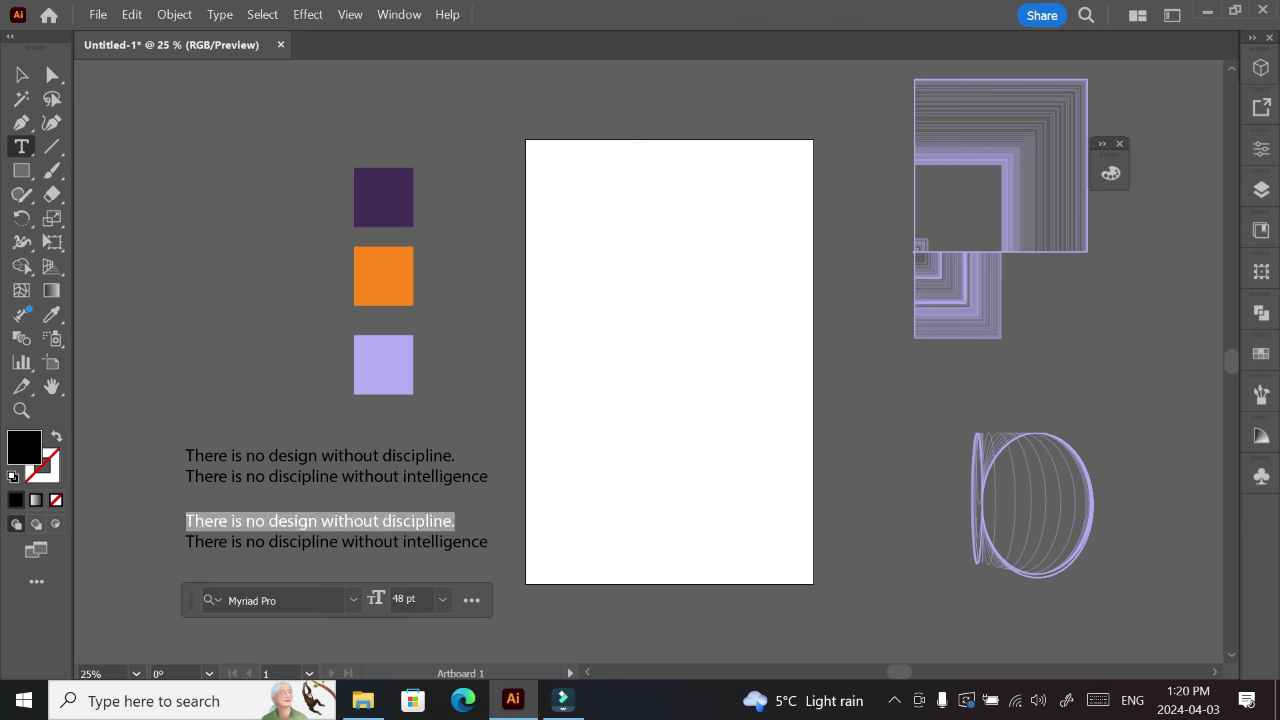
key(ctrl+x)
key(Escape)
click(568, 180)
key(ctrl+v)
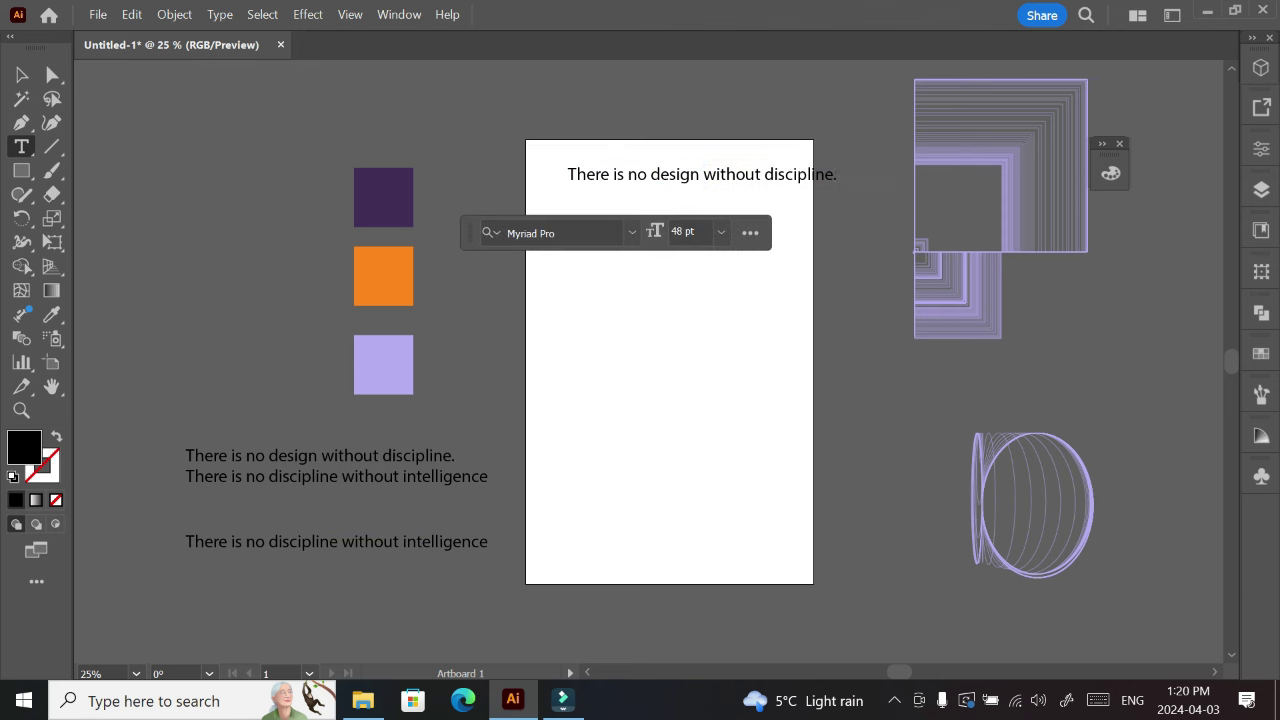
key(Escape)
drag(837, 174, 700, 203)
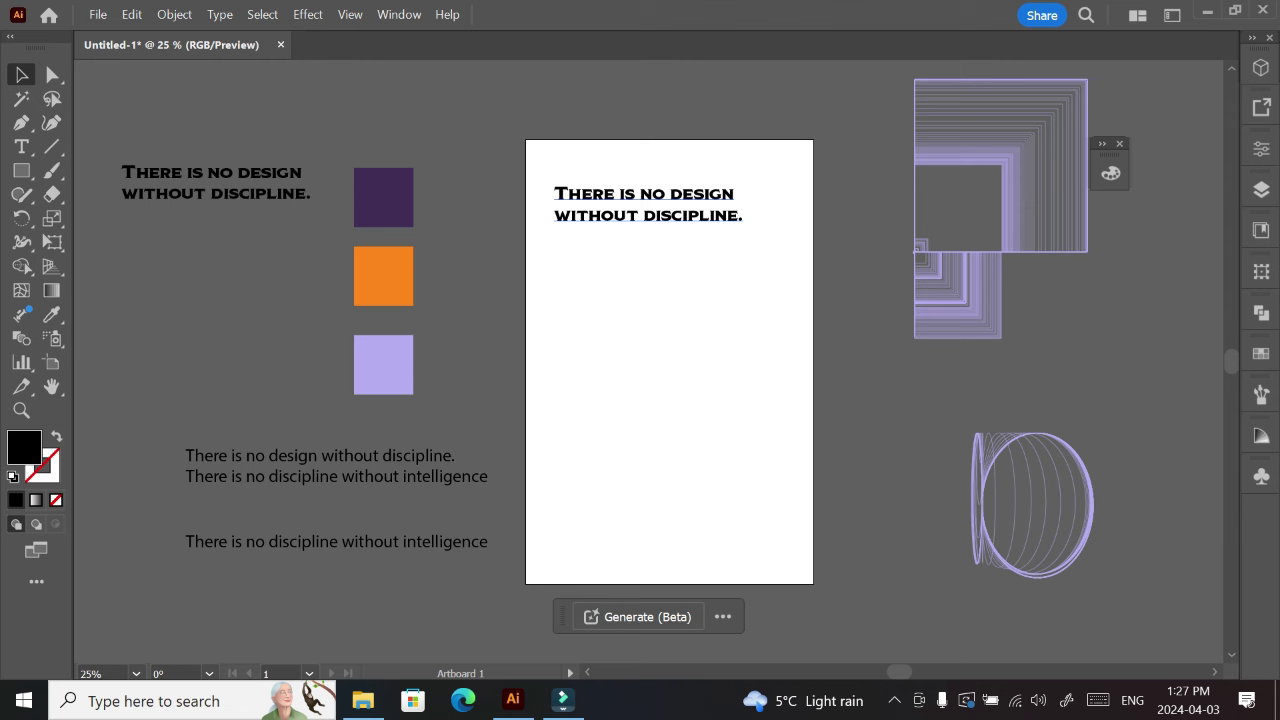
- Remove the period at the end of the headline on the artboard
key(ctrl+shift+a)
click(740, 212)
double_click(740, 212)
key(ctrl+a)
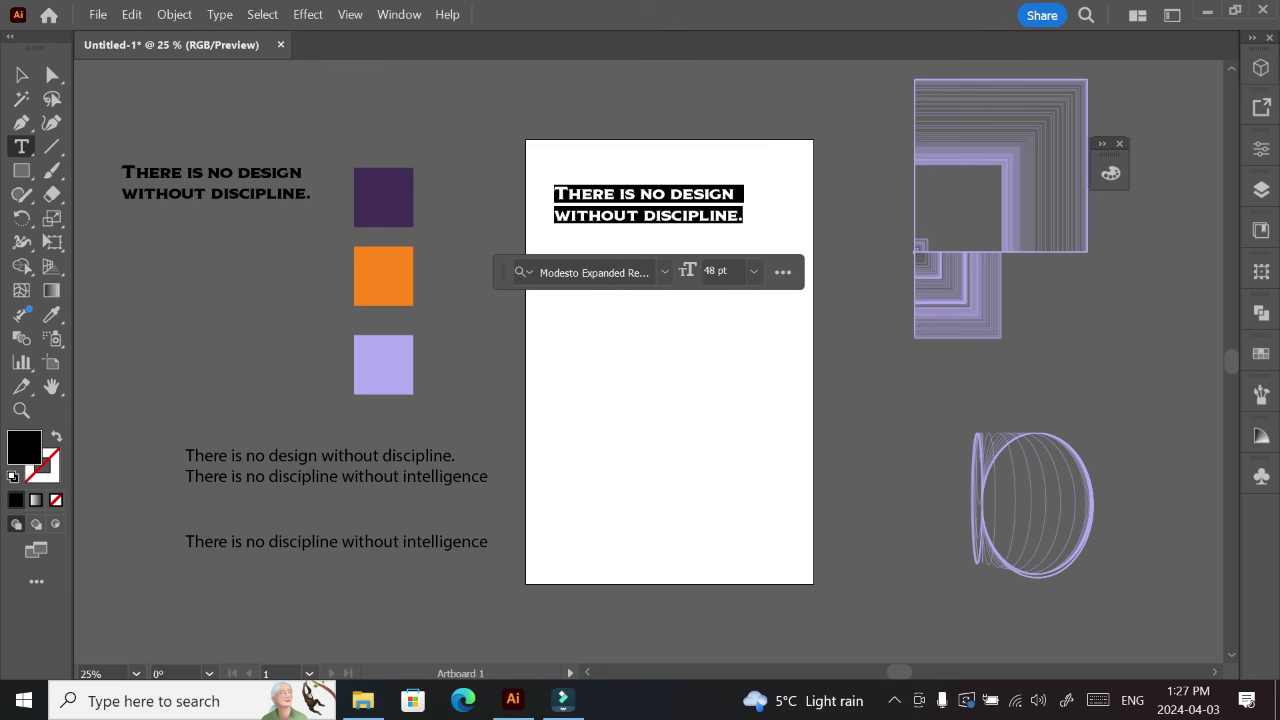
click(740, 212)
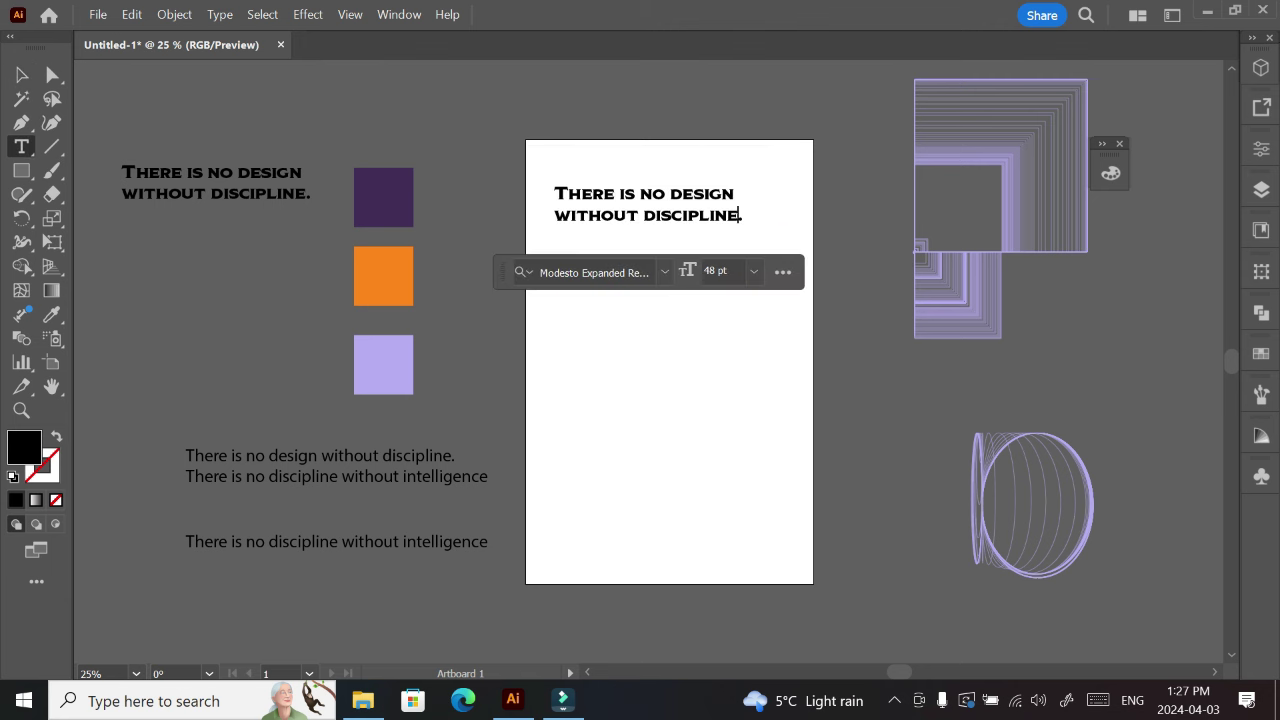
key(Escape)
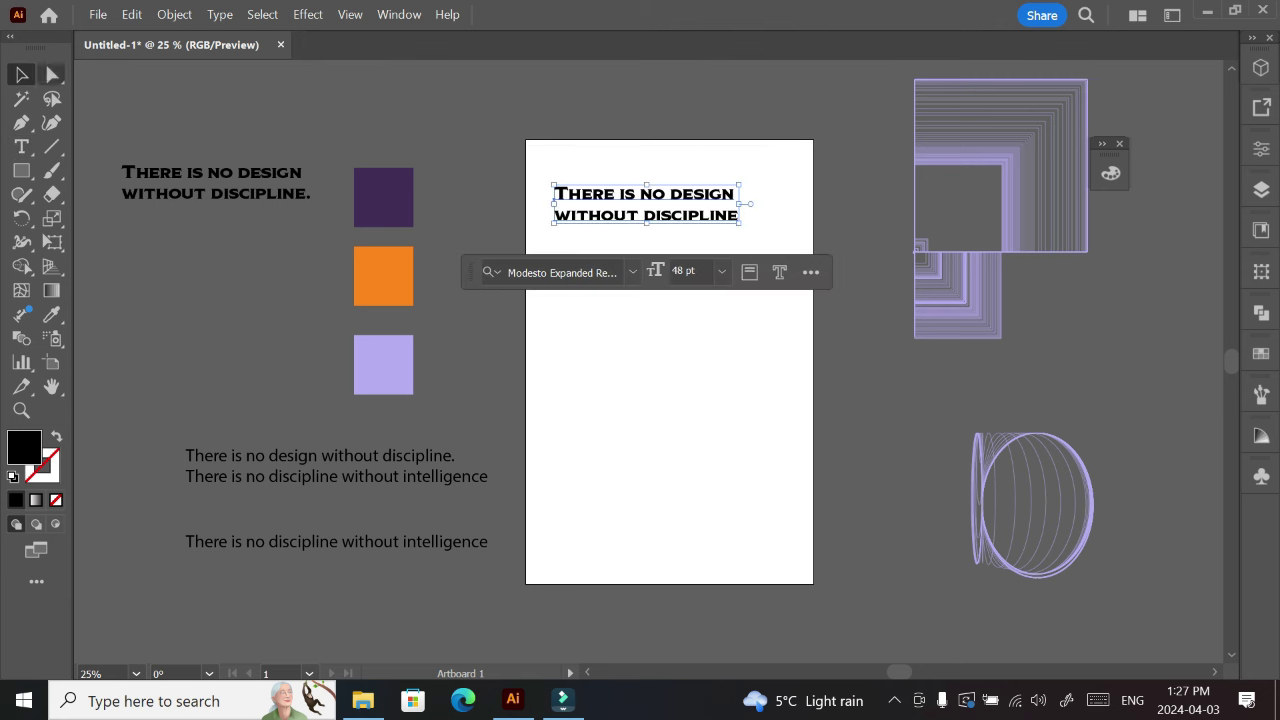
key(ctrl+shift+a)
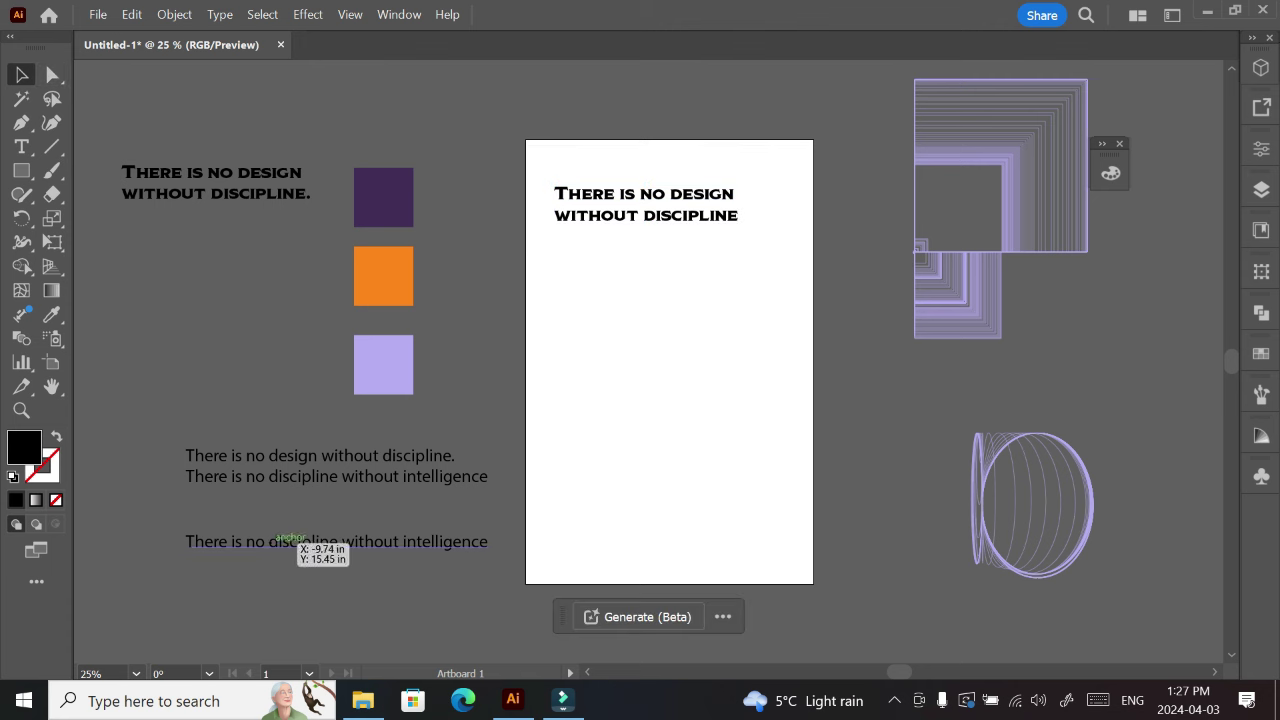
- Move "There is no discipline without intelligence" onto the lower part of the artboard and match its font to the headline with the Eyedropper
click(303, 540)
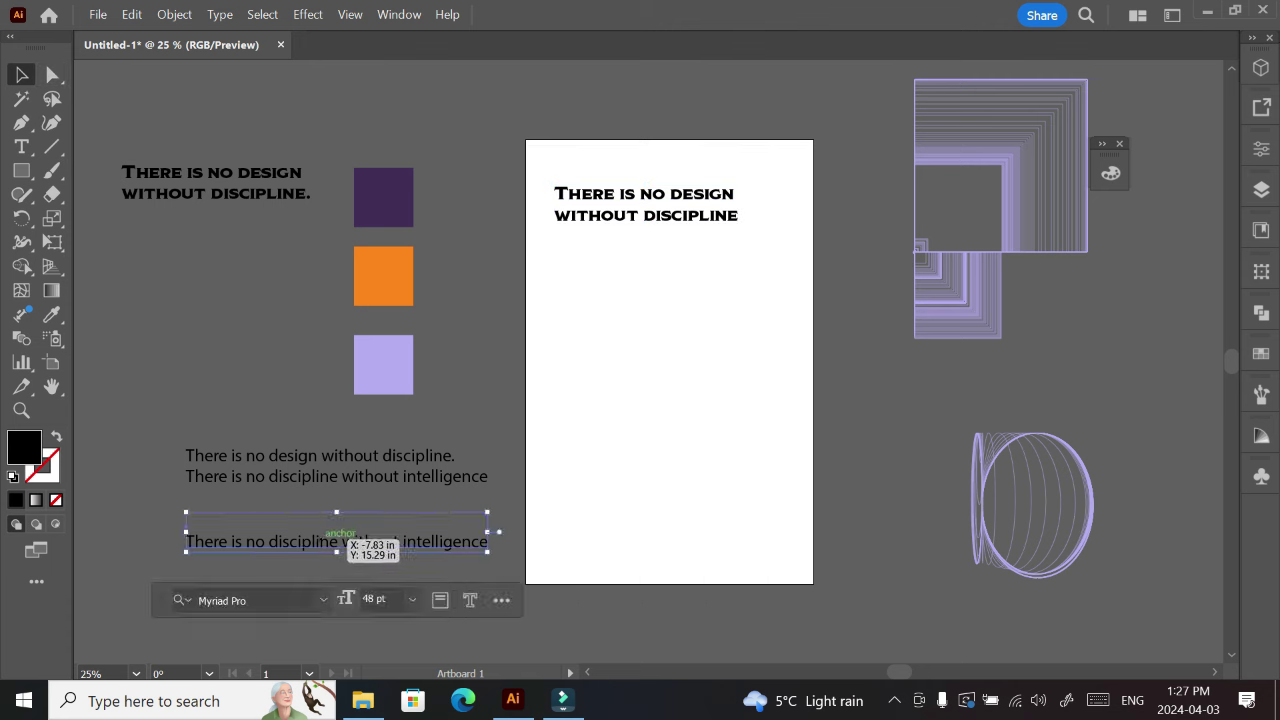
double_click(326, 540)
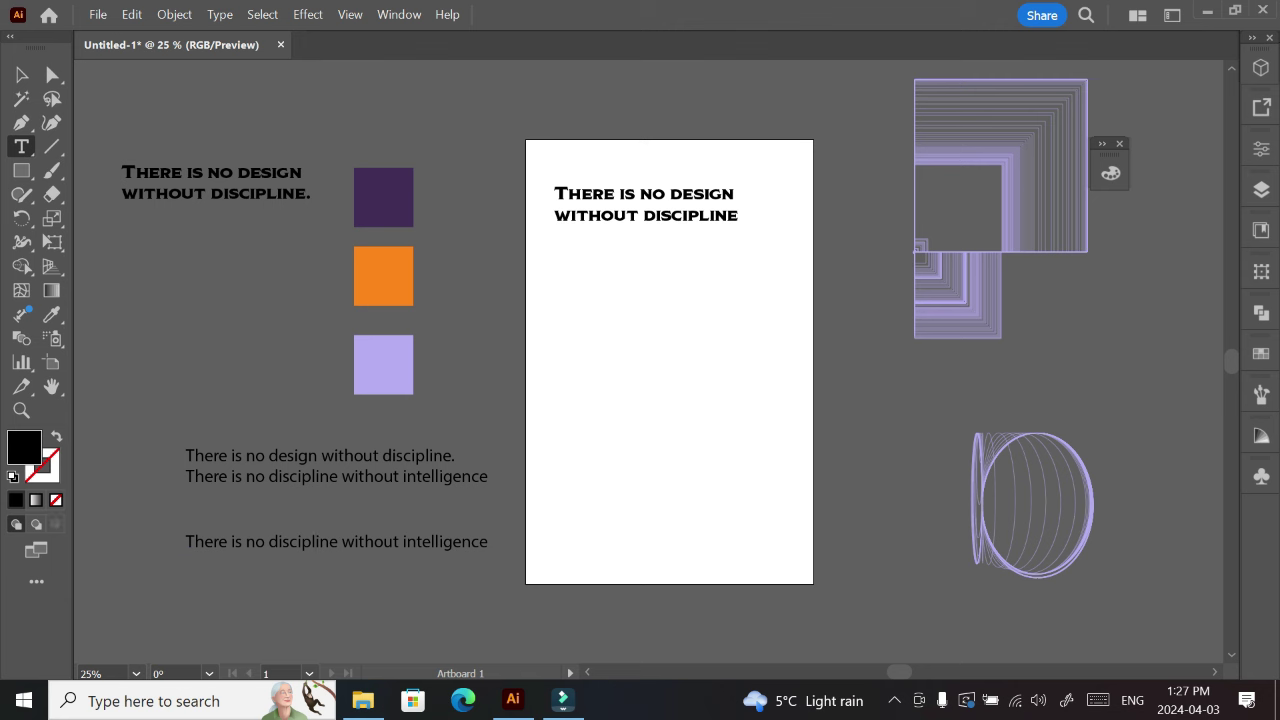
key(Escape)
drag(386, 541, 747, 514)
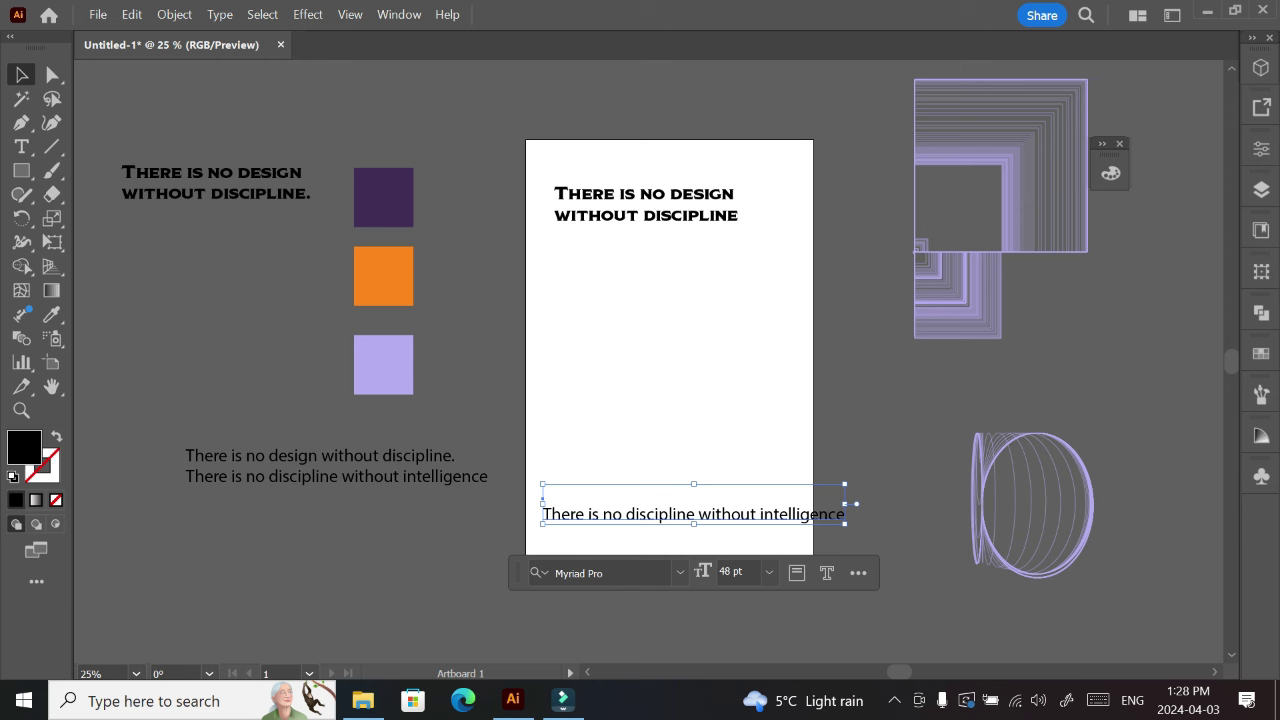
click(51, 314)
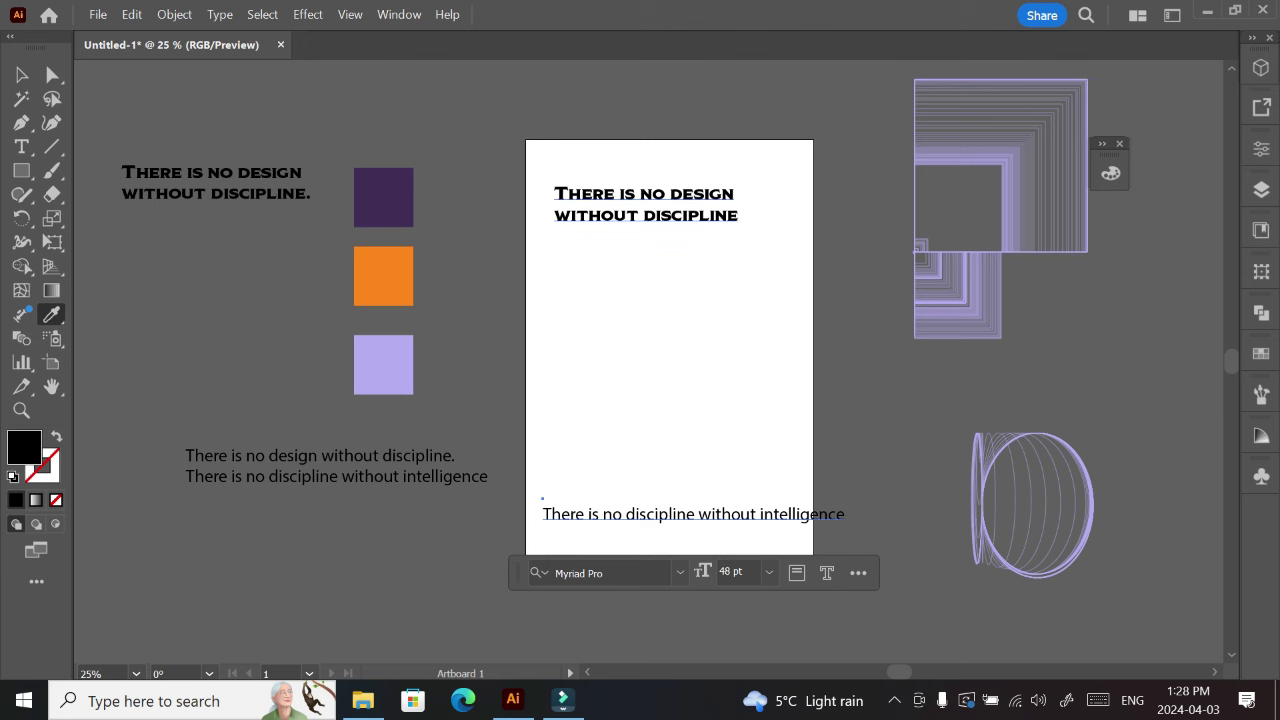
click(645, 214)
click(21, 75)
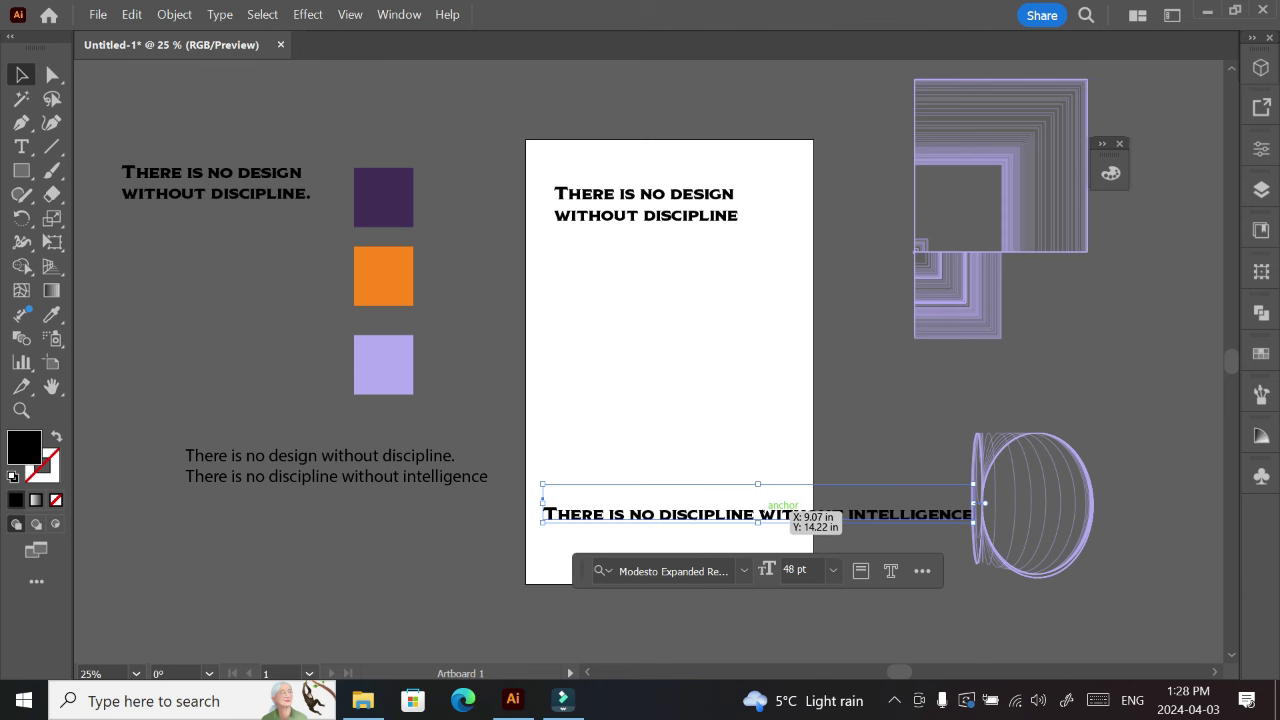
- Break the lower text into two lines before "without intelligence" and move it slightly right and up on the artboard
double_click(763, 512)
key(ctrl+a)
click(763, 514)
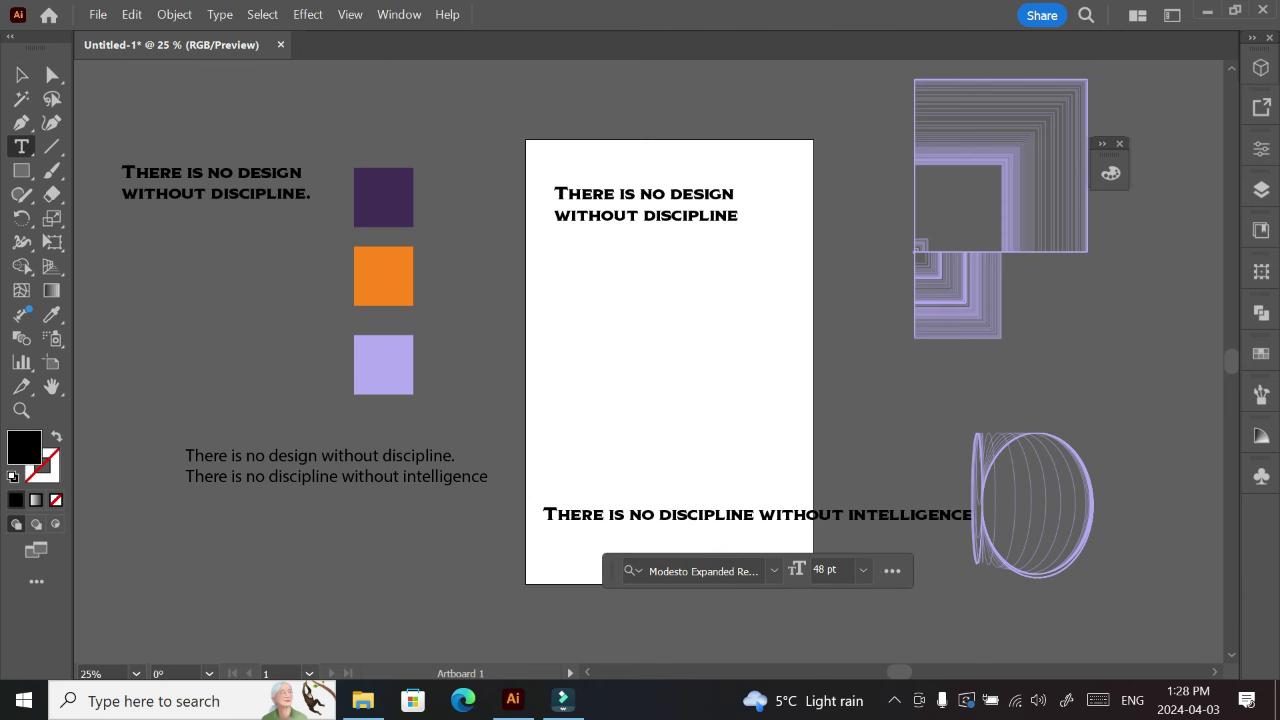
key(Return)
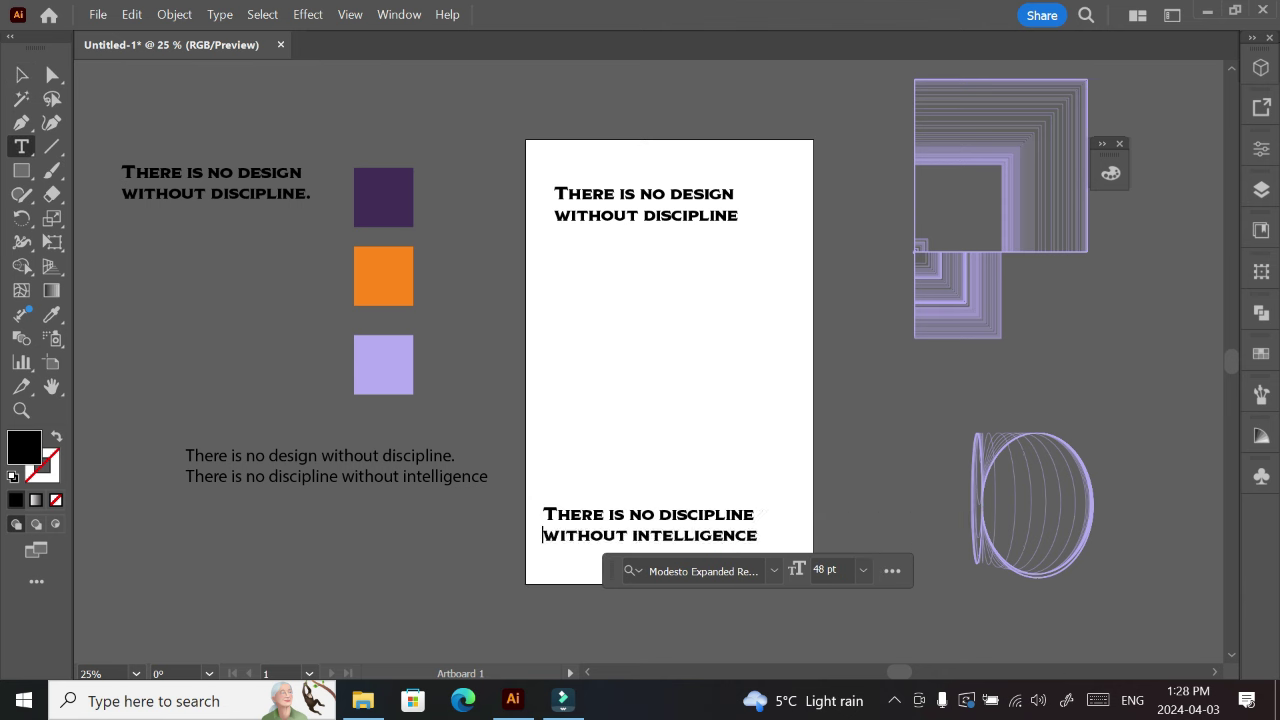
key(Escape)
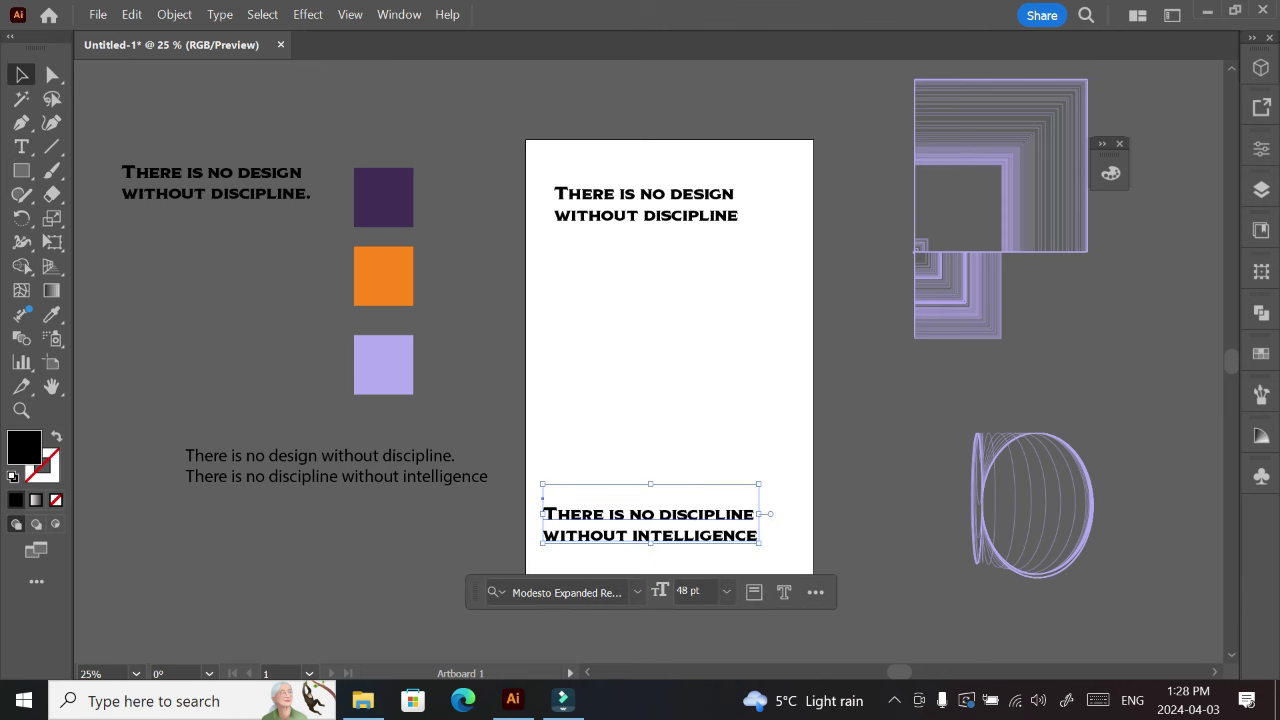
key(ctrl+shift+a)
drag(680, 513, 712, 511)
- Add the text "MASSIMO VIGNELLI" on the artboard above the lower quote
key(t)
click(553, 450)
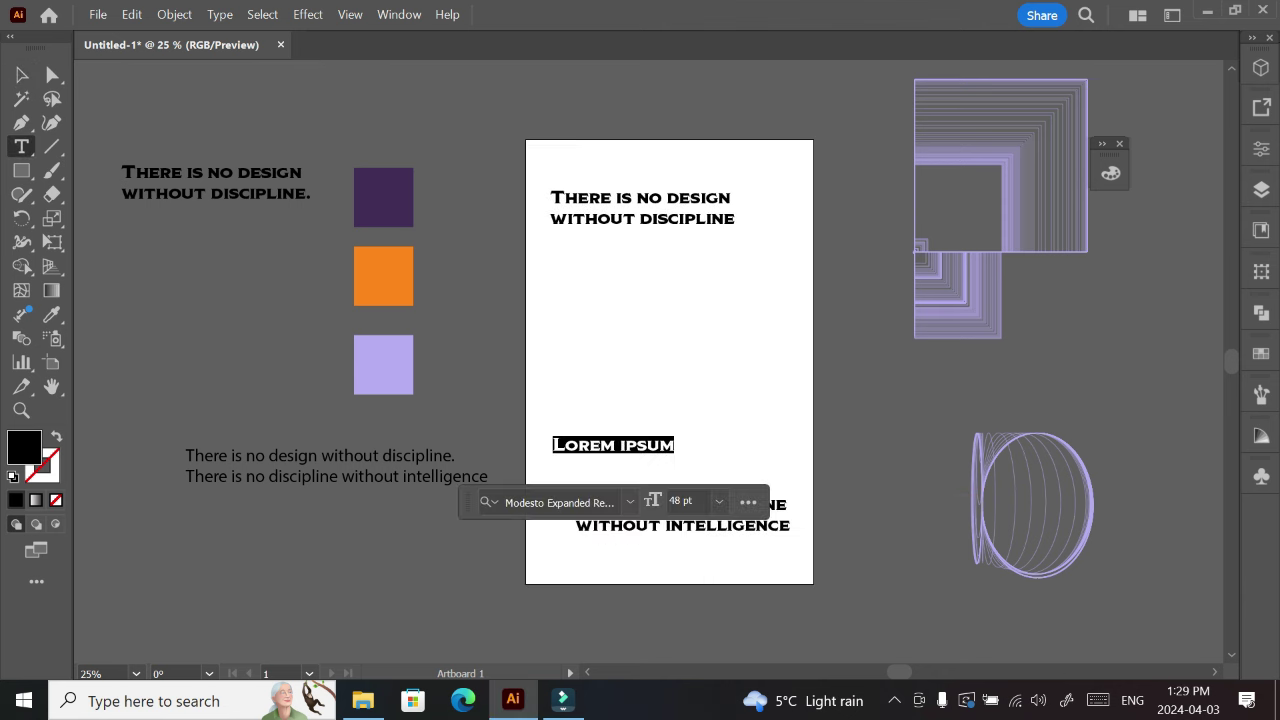
text(MASSIMO VIGNELLI)
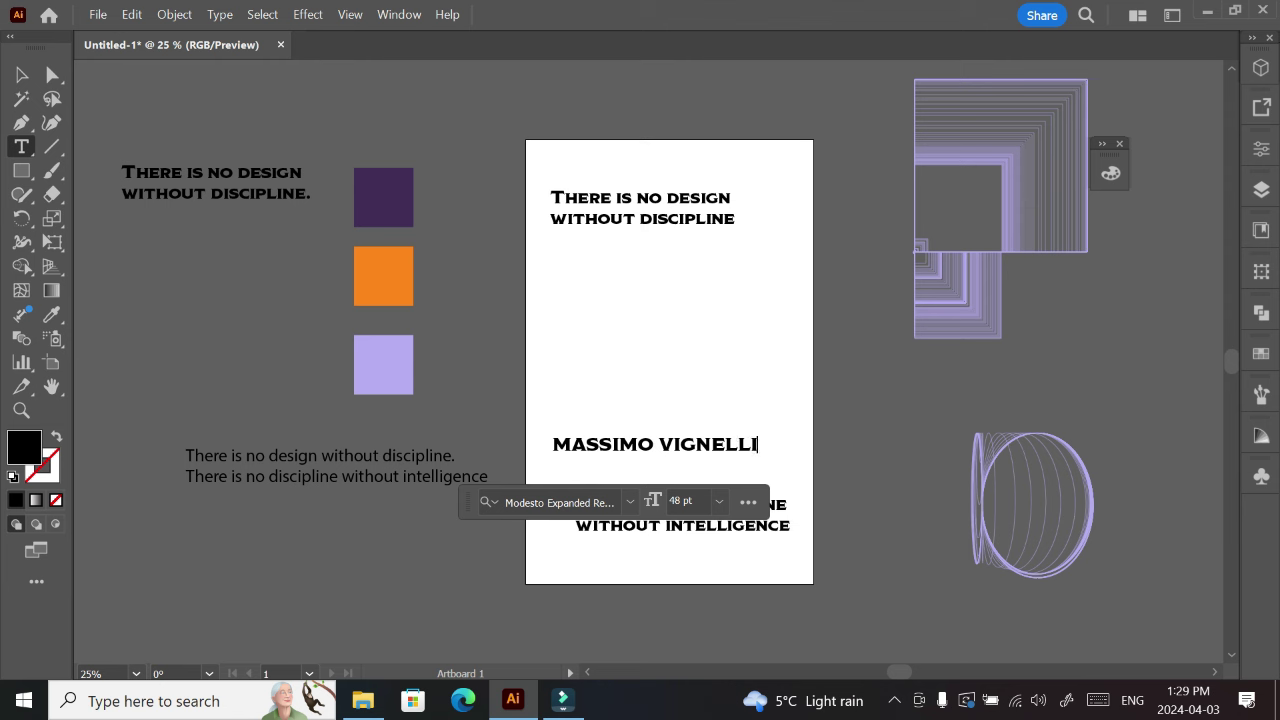
key(Escape)
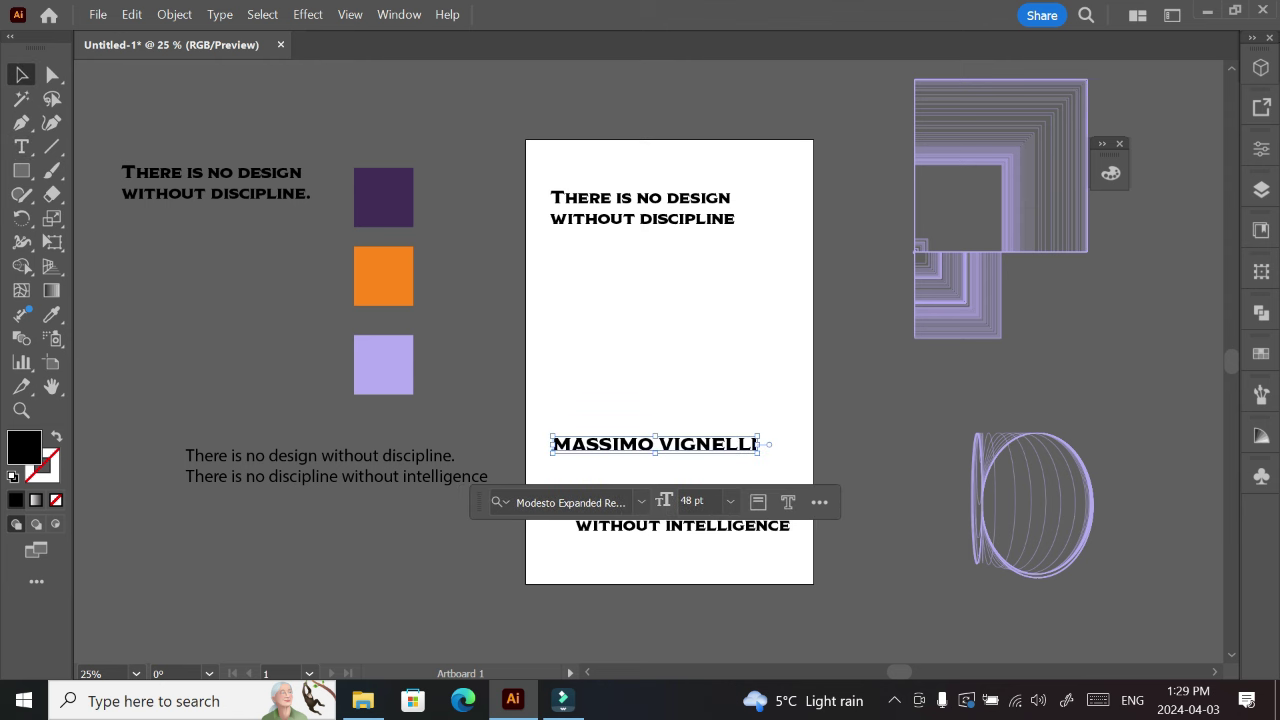
- Set the size of the "MASSIMO VIGNELLI" text to 24 pt and browse the available fonts for it
click(731, 501)
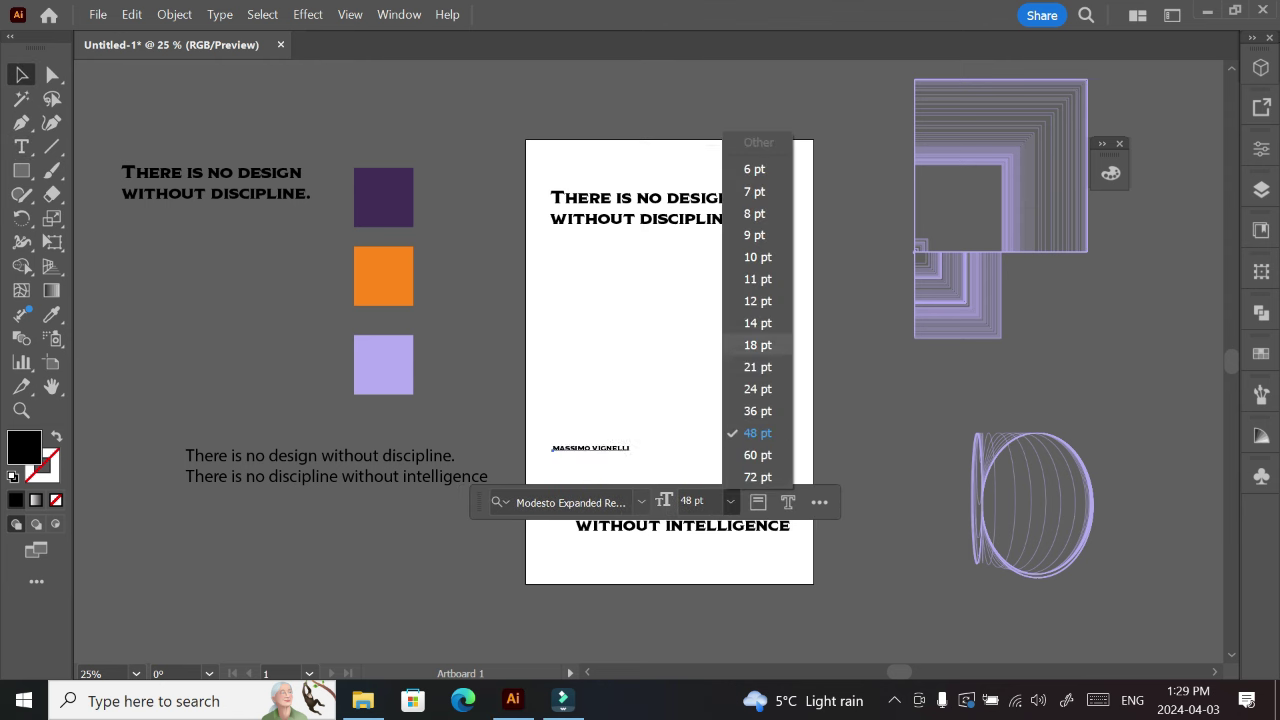
click(757, 389)
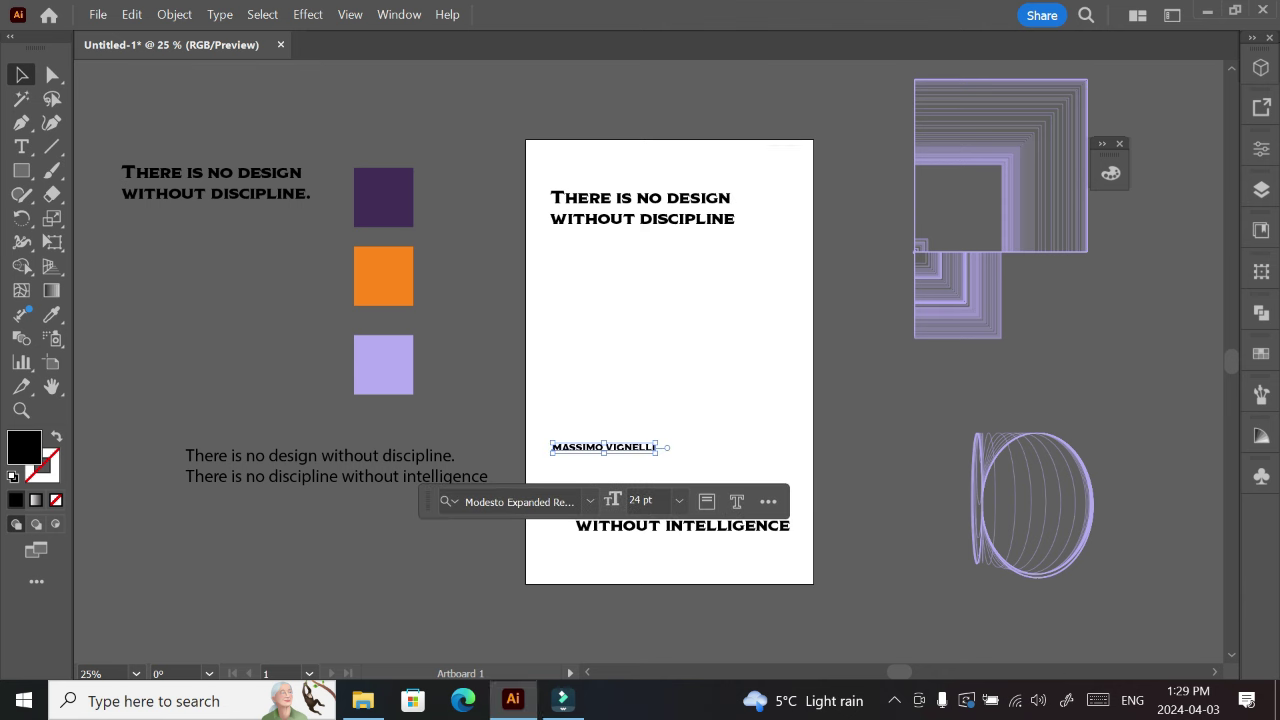
click(540, 501)
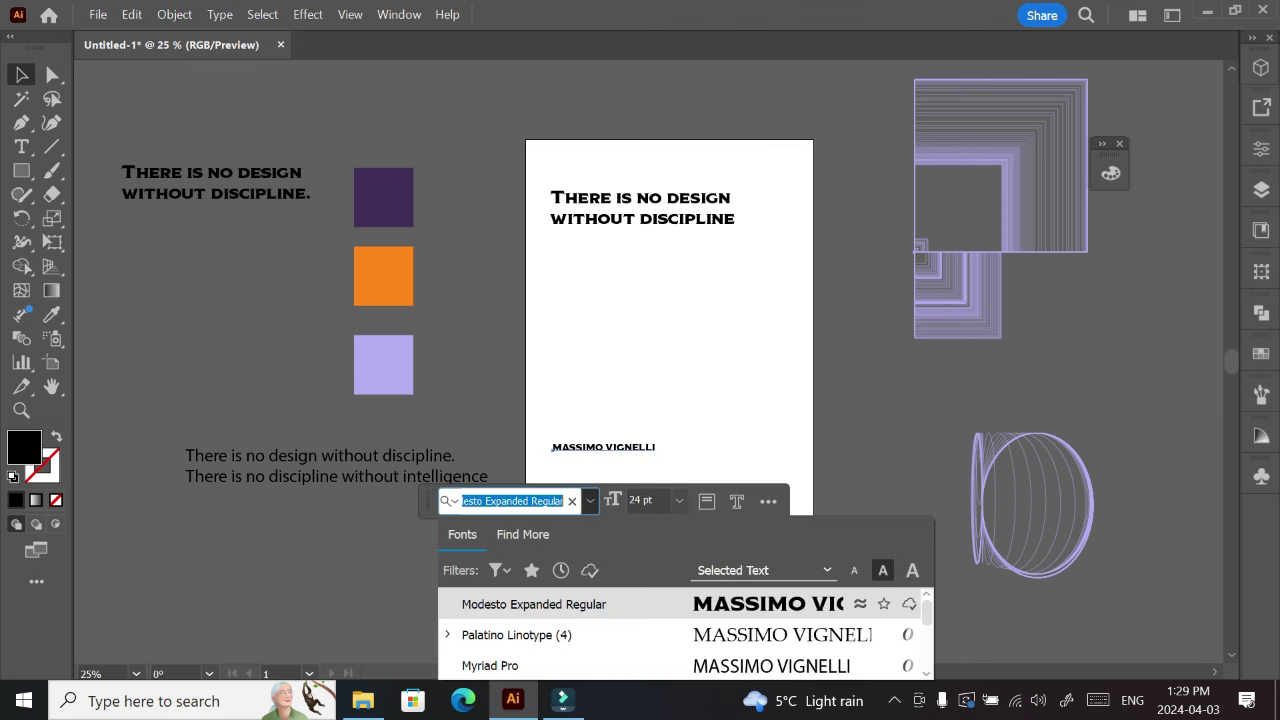
scroll(686, 634, down, 10)
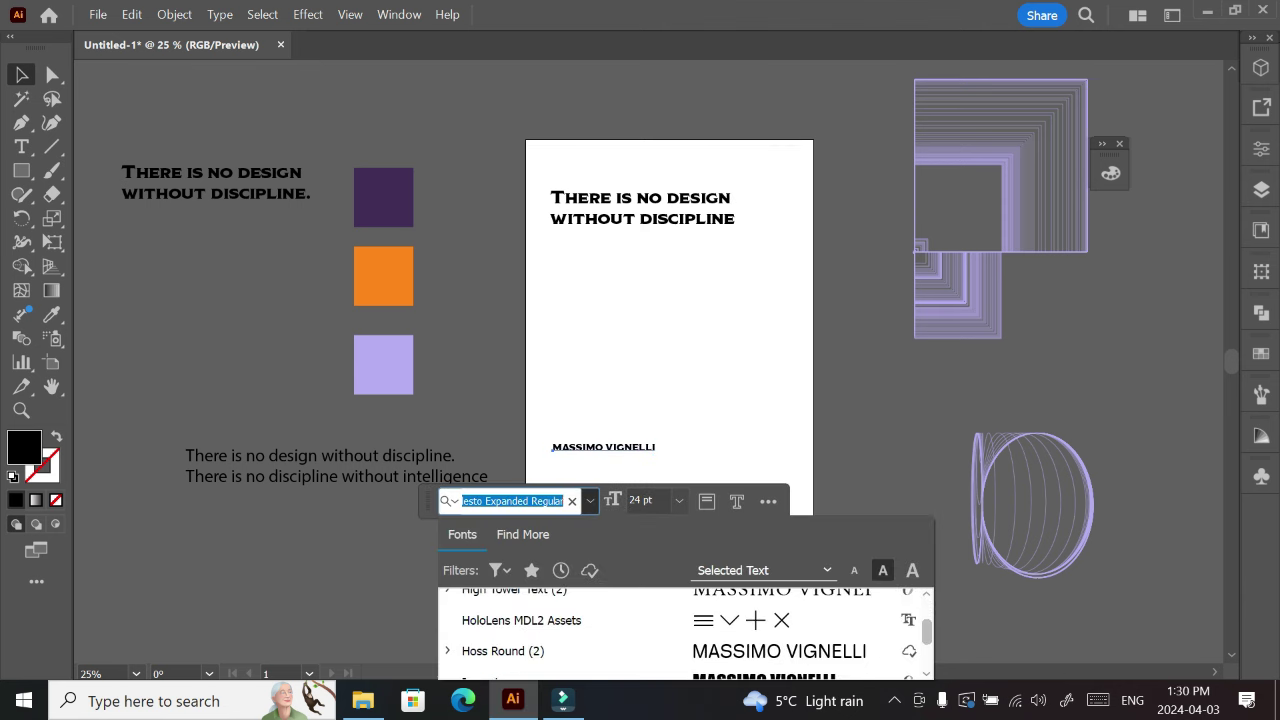
scroll(685, 630, up, 3)
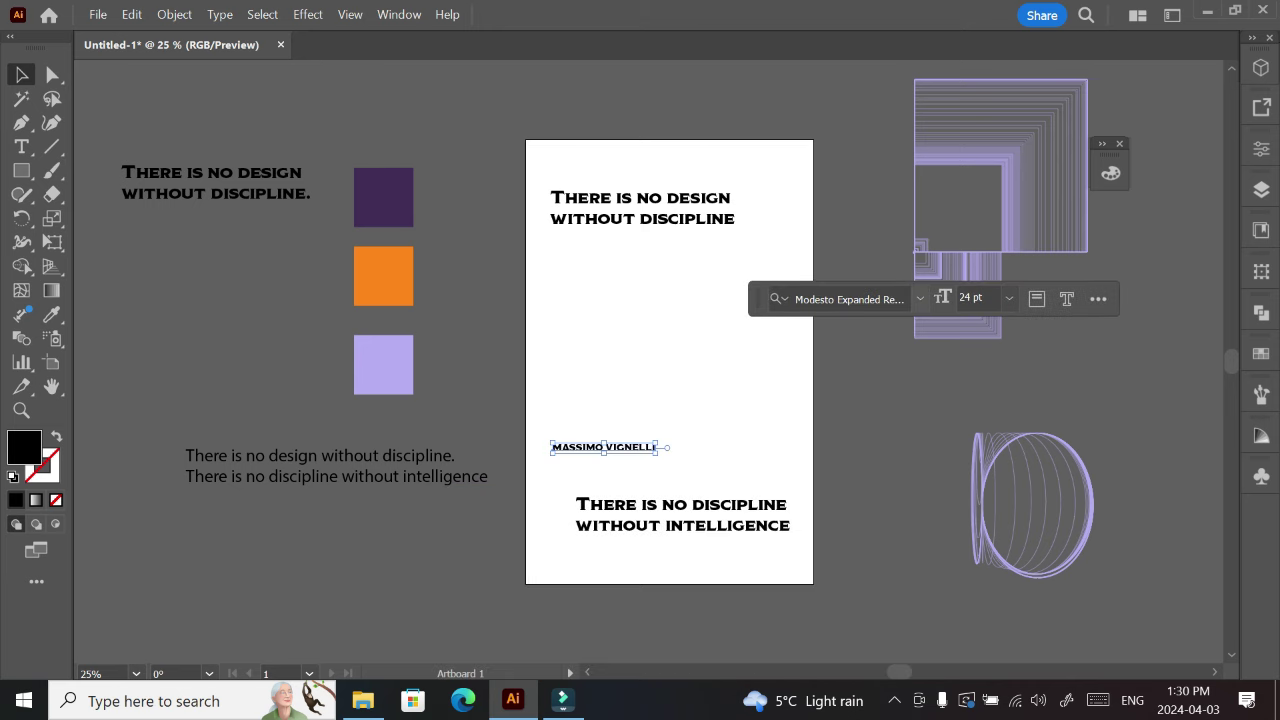
- Add line breaks before "design" in the upper headline and before "discipline" in the lower text
key(Return)
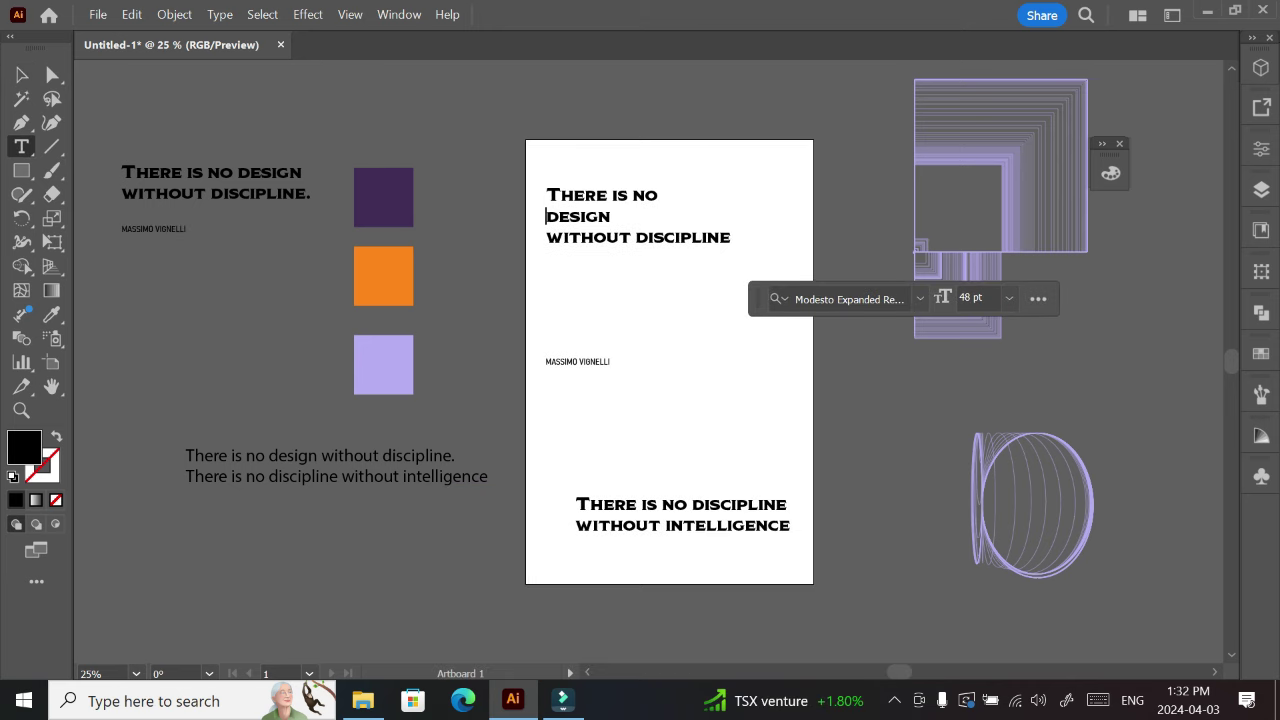
key(Return)
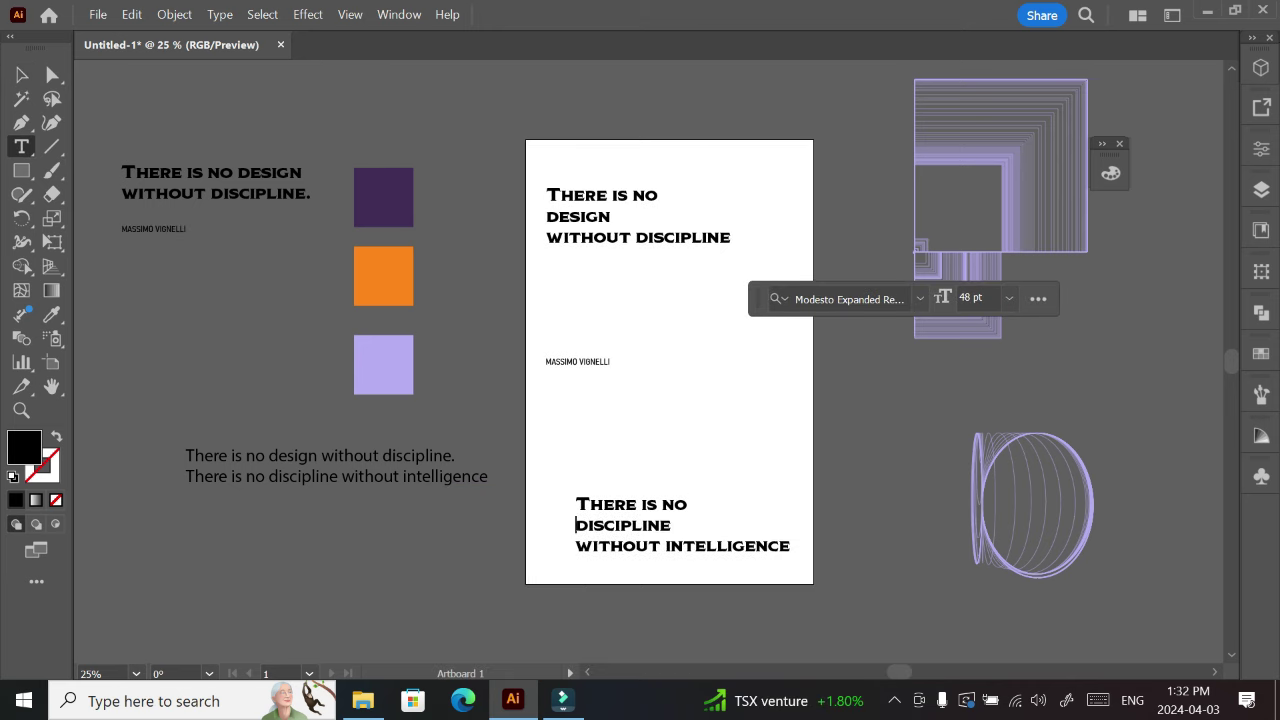
click(21, 75)
click(170, 110)
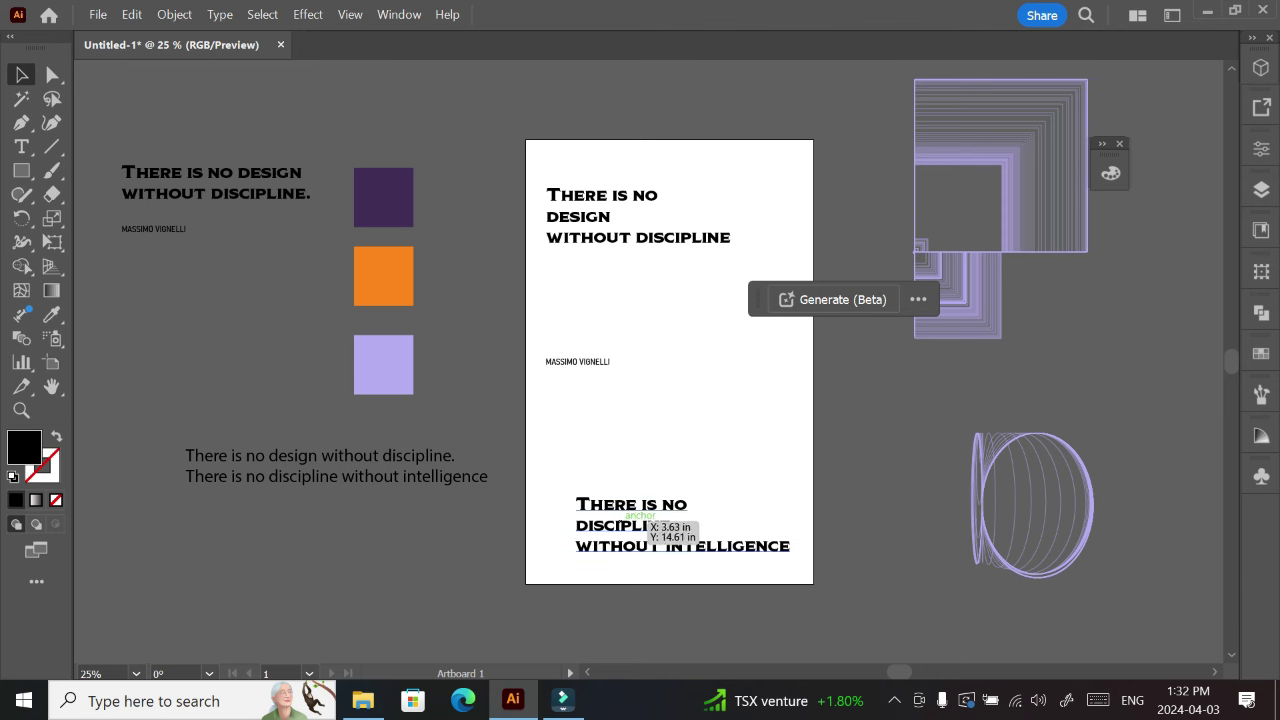
- Right-align the paragraph of the lower three-line text and align the text to the artboard's right edge
click(645, 522)
click(1261, 148)
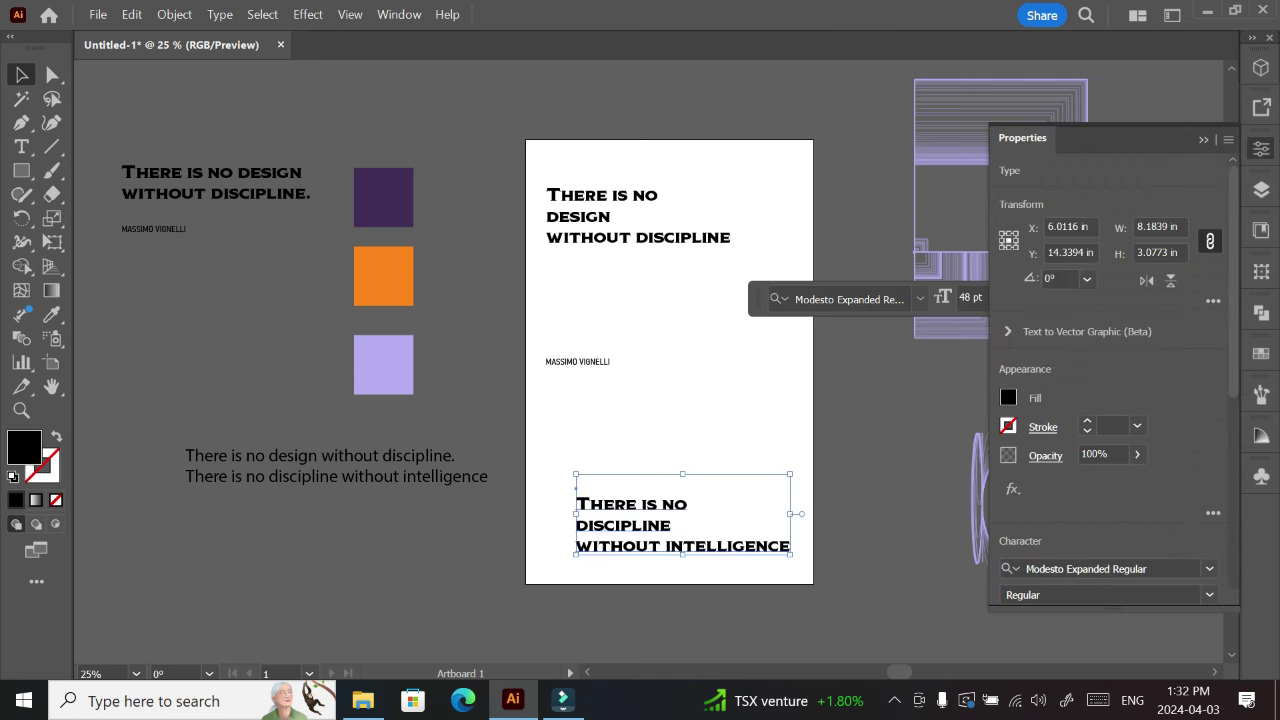
scroll(1110, 380, down, 5)
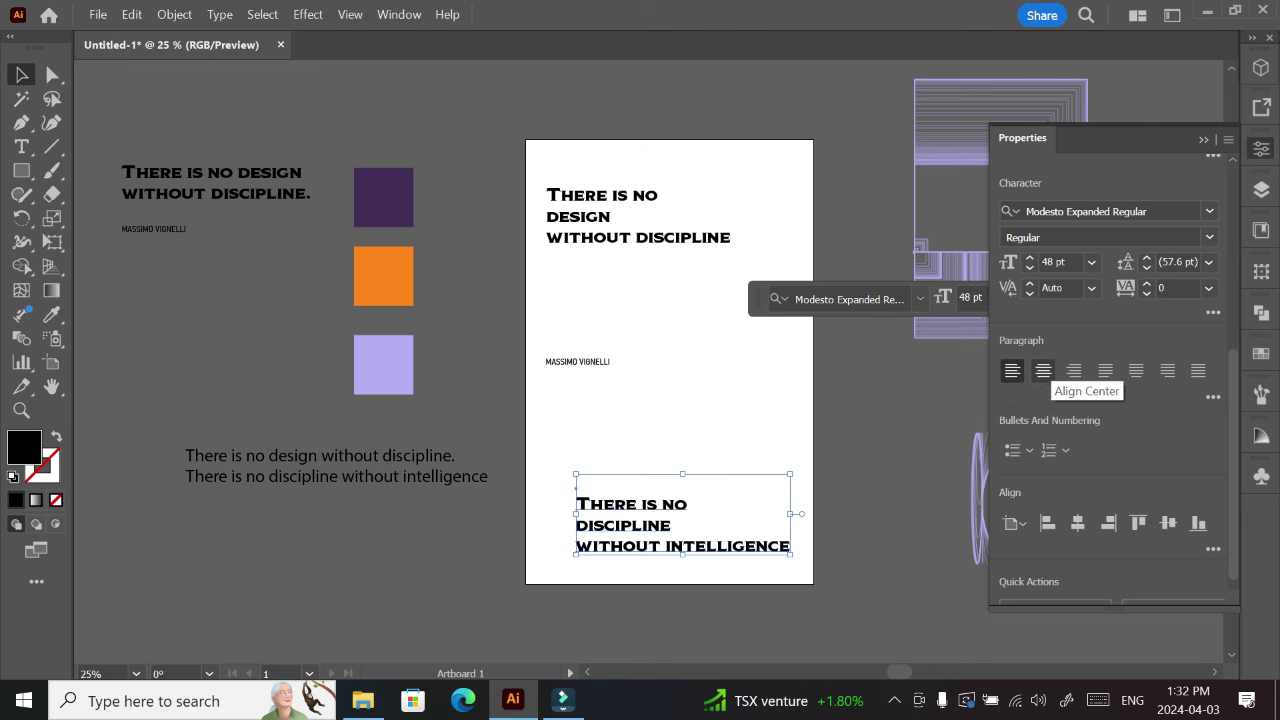
click(1073, 370)
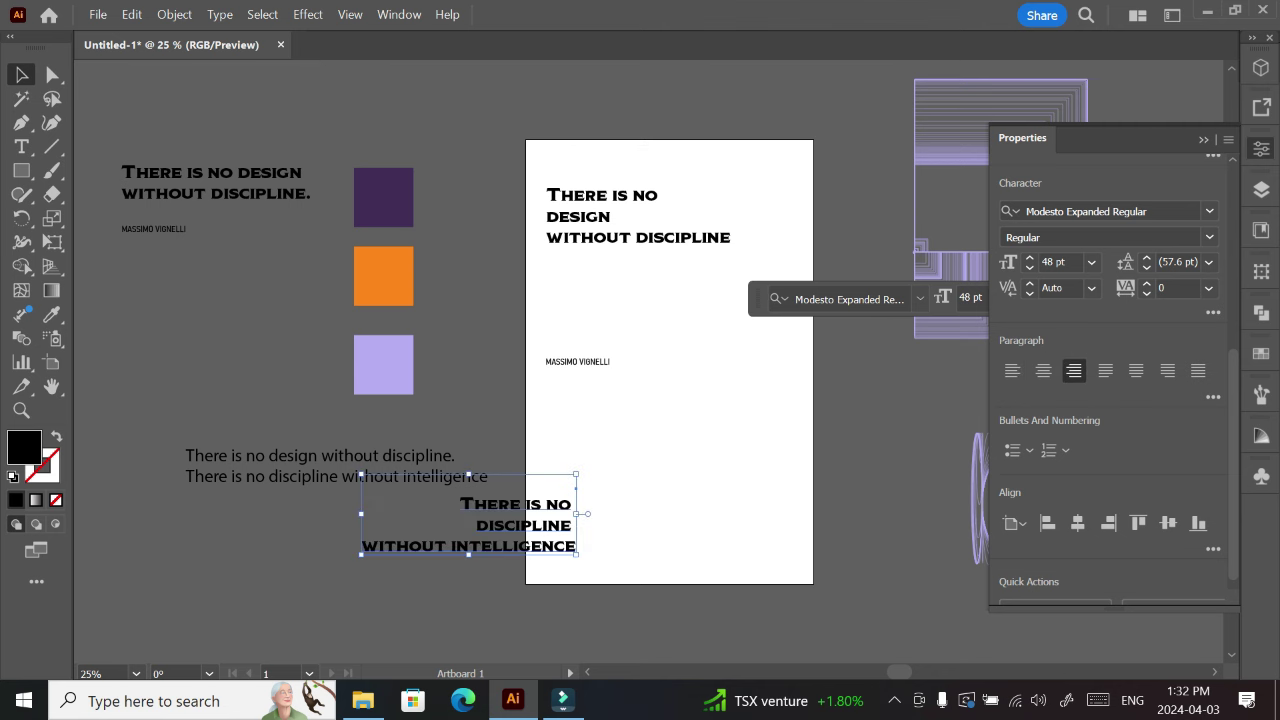
click(1108, 522)
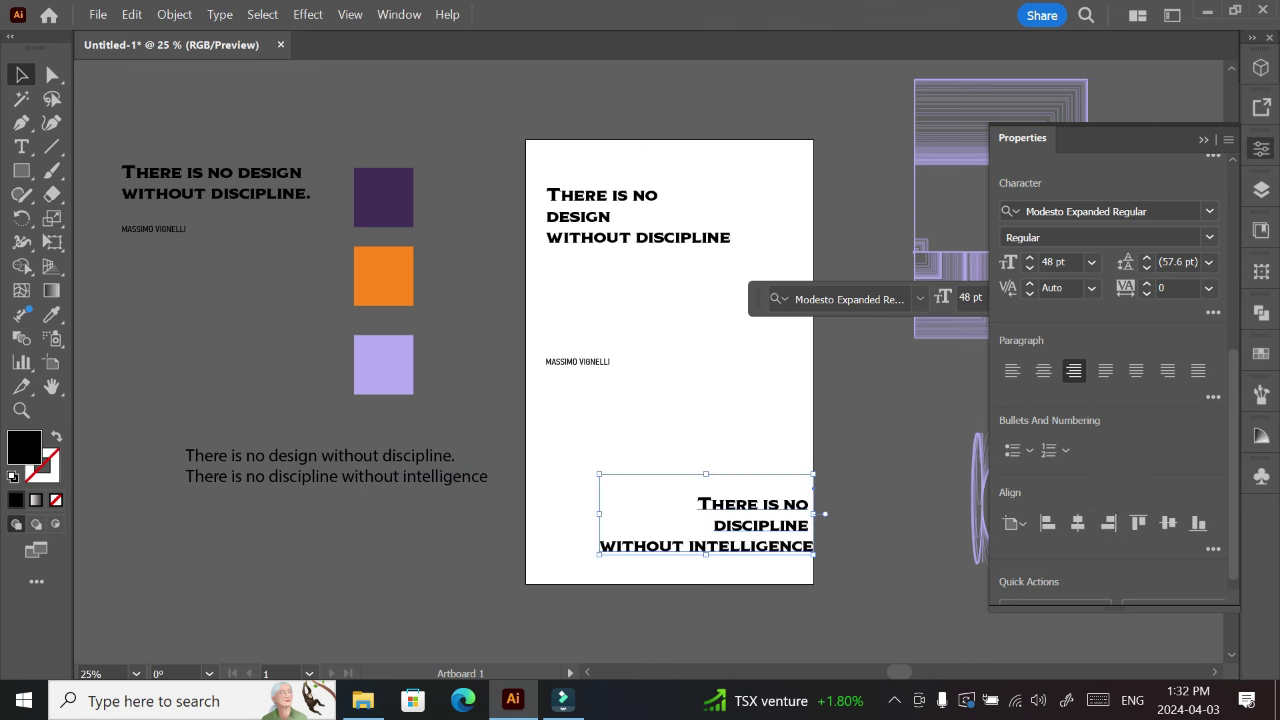
click(730, 375)
- Align the upper three-line headline to the artboard's left edge
click(612, 217)
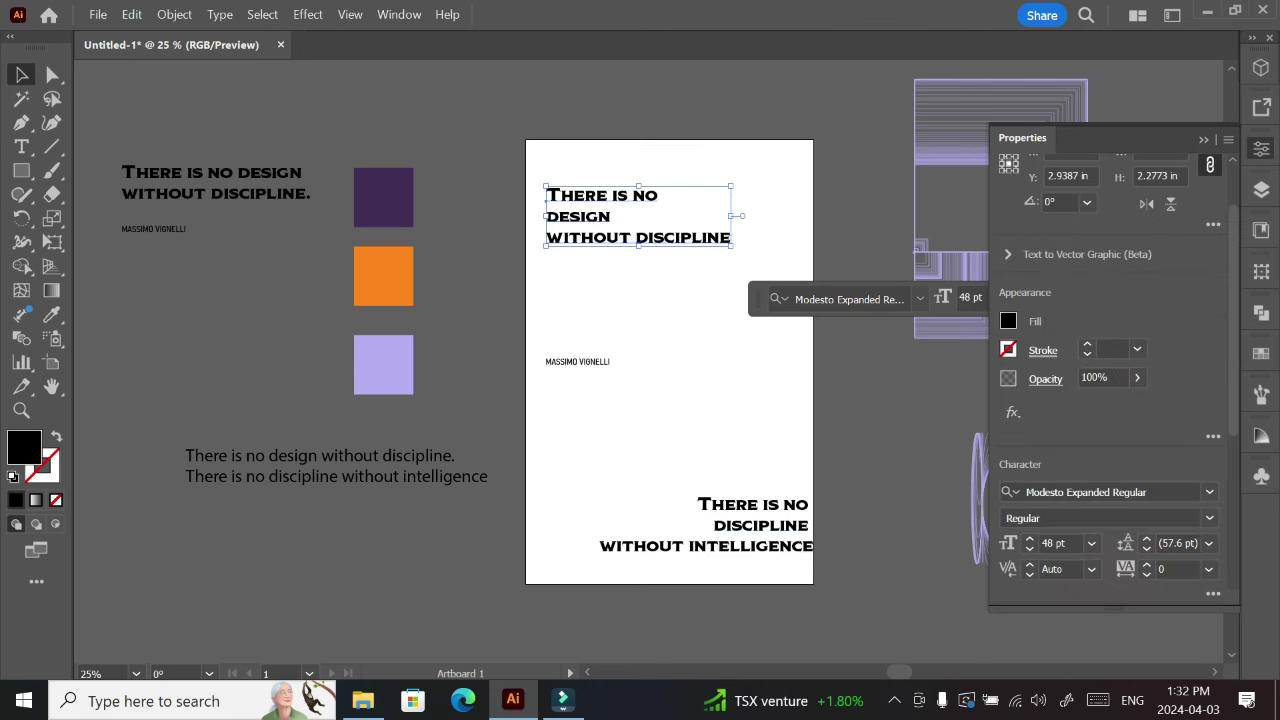
scroll(1043, 413, down, 5)
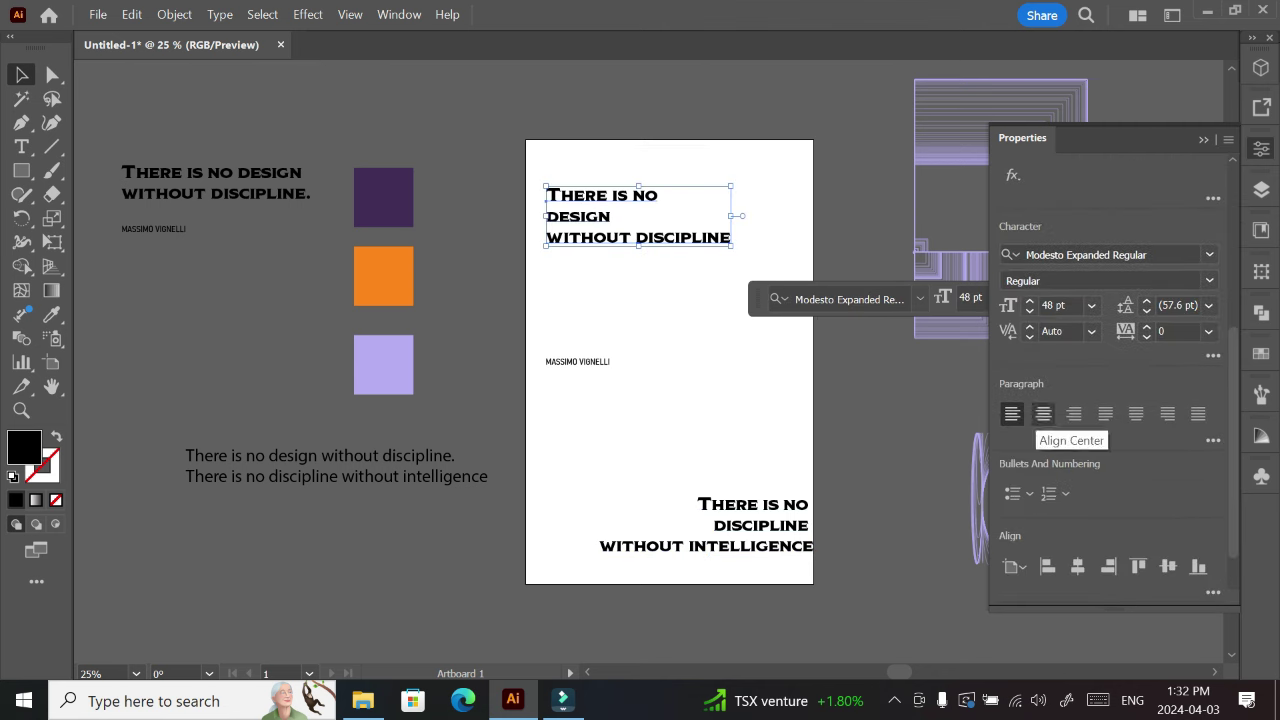
click(1047, 566)
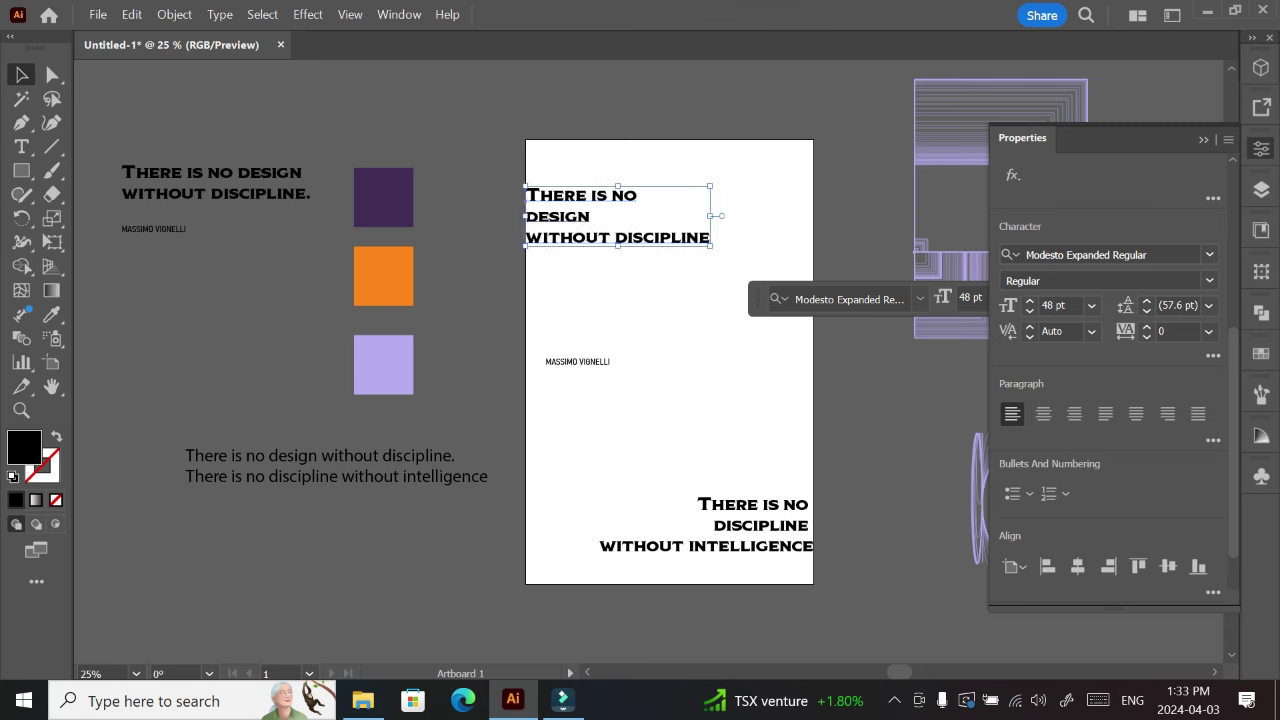
click(868, 440)
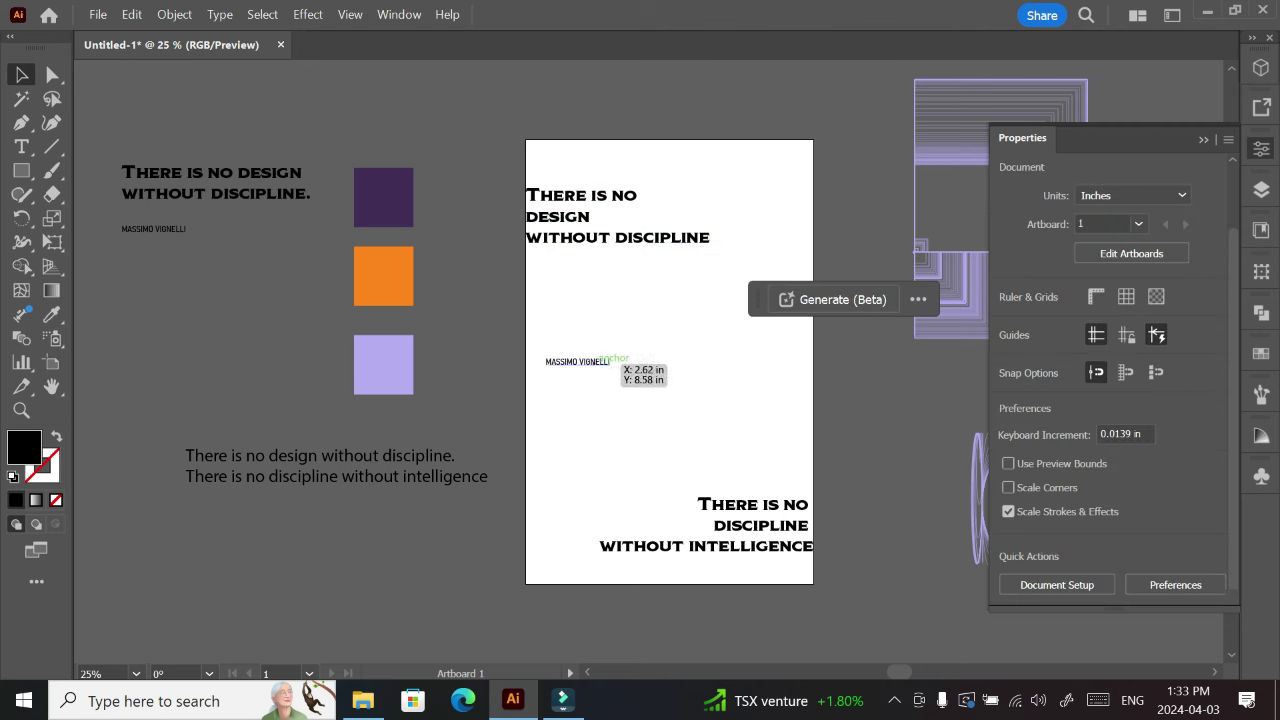
- Move the "MASSIMO VIGNELLI" text down beside the lower quote and rotate it 90°
drag(604, 361, 601, 501)
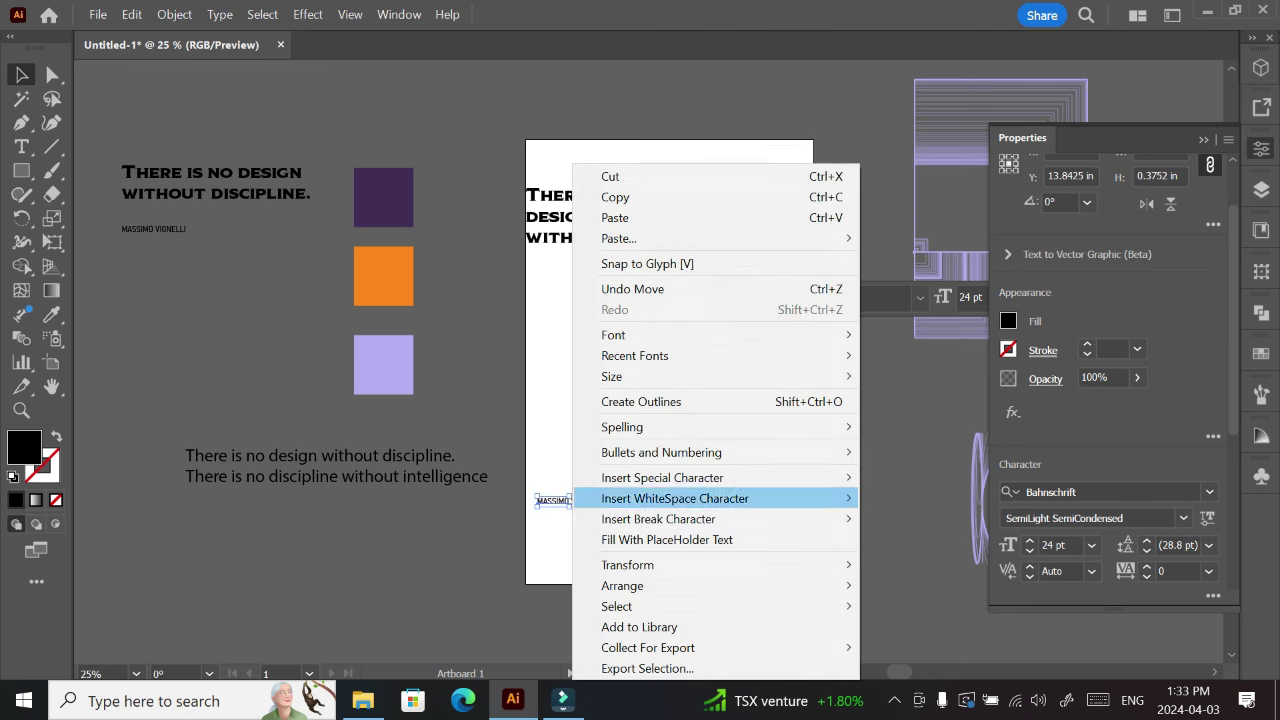
right_click(573, 498)
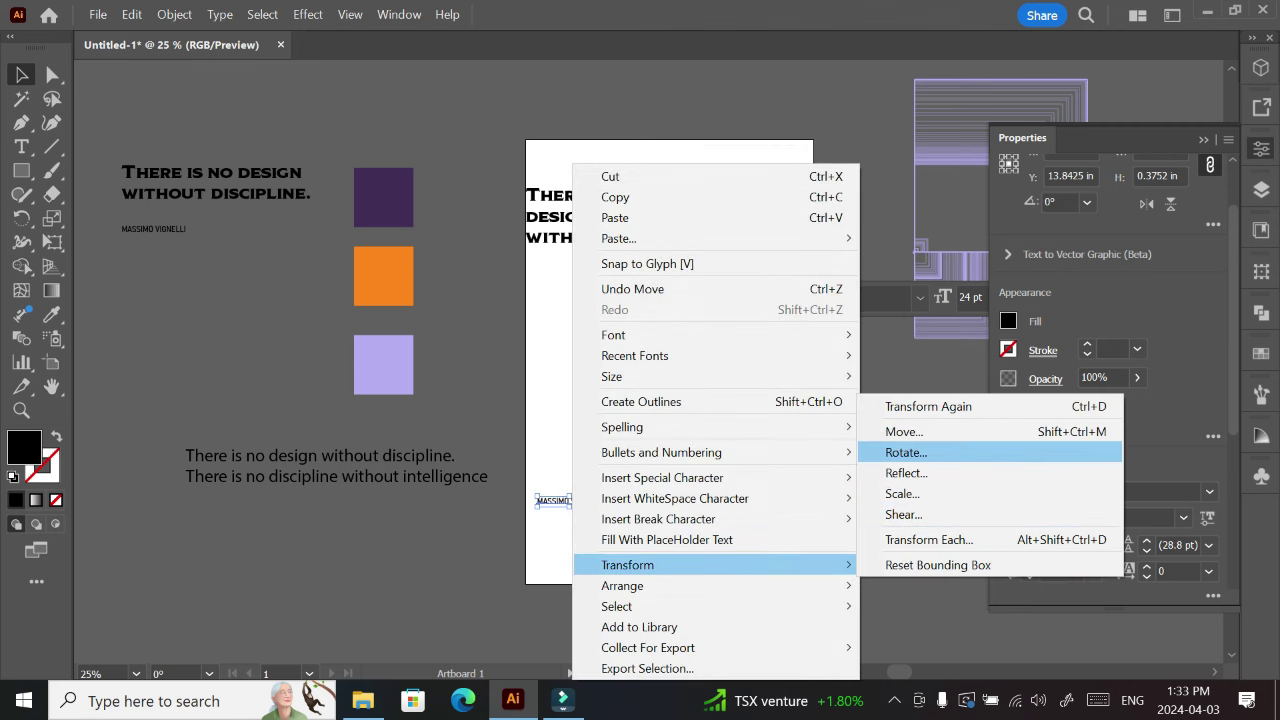
click(915, 452)
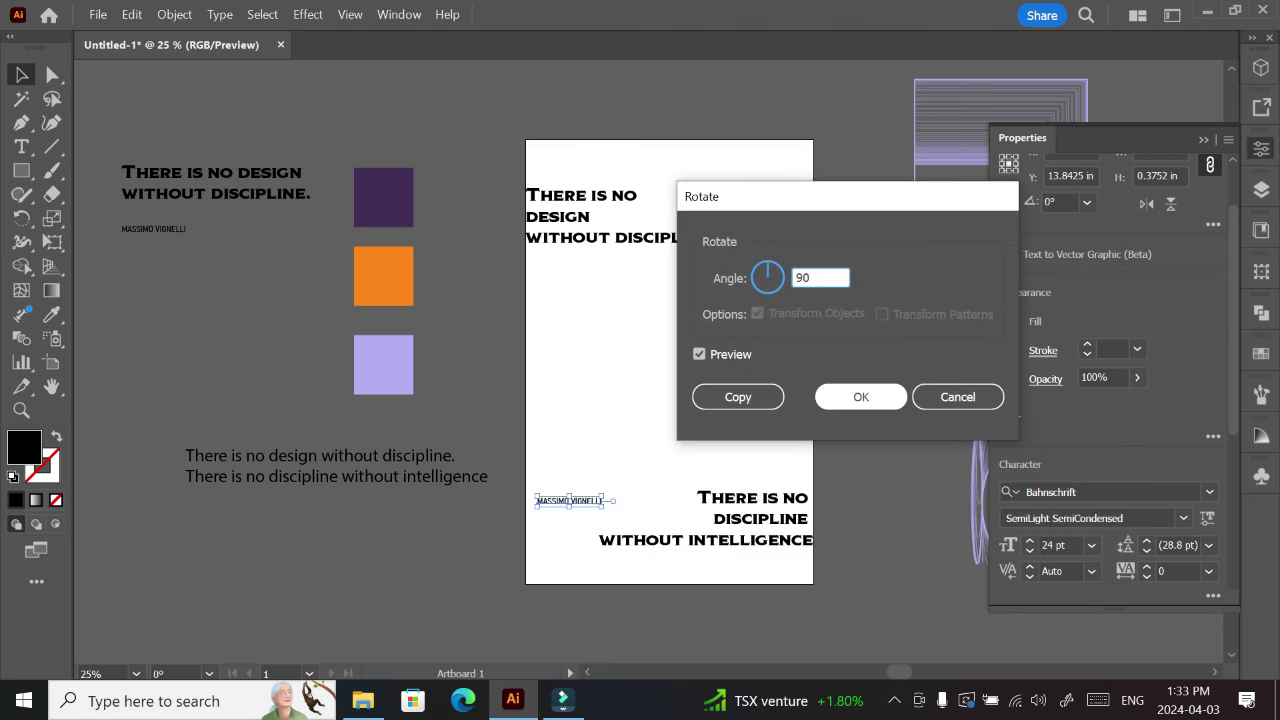
click(860, 397)
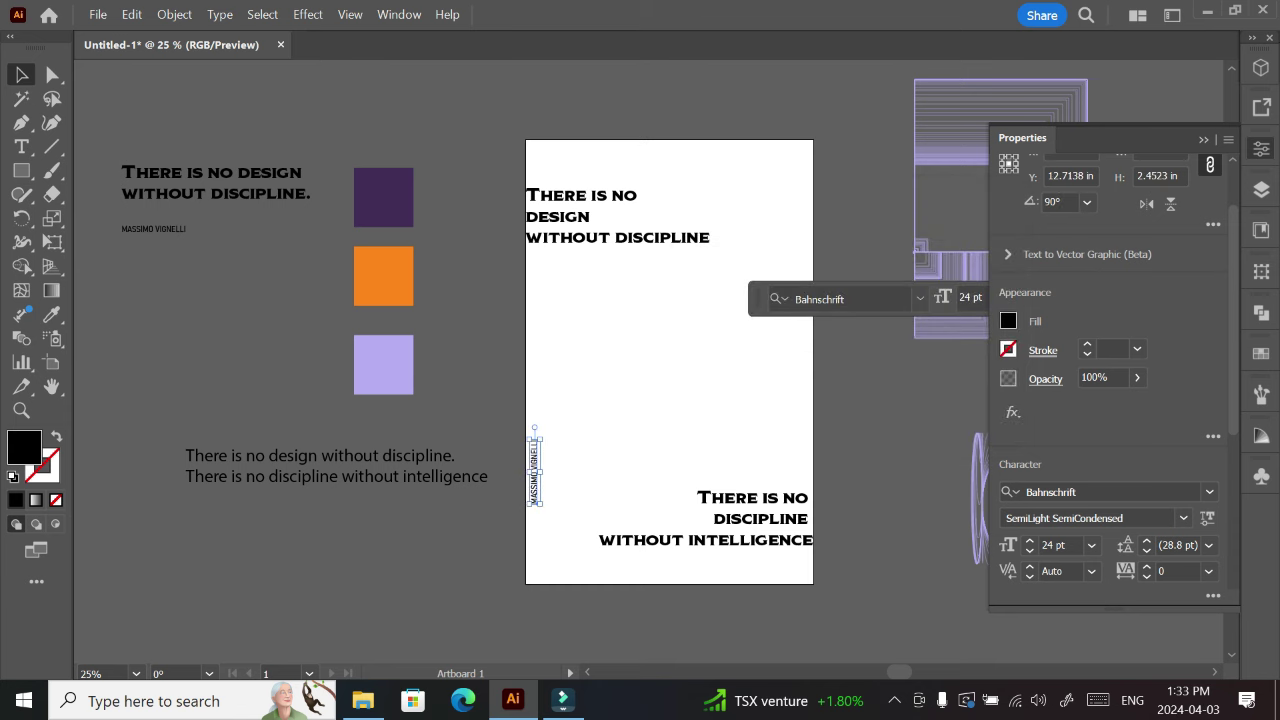
click(552, 476)
- Lower the vertical "MASSIMO VIGNELLI" text towards the artboard's bottom-left corner and align it to the artboard's left edge
drag(537, 474, 542, 500)
click(578, 500)
drag(1233, 325, 1233, 419)
scroll(1078, 530, down, 2)
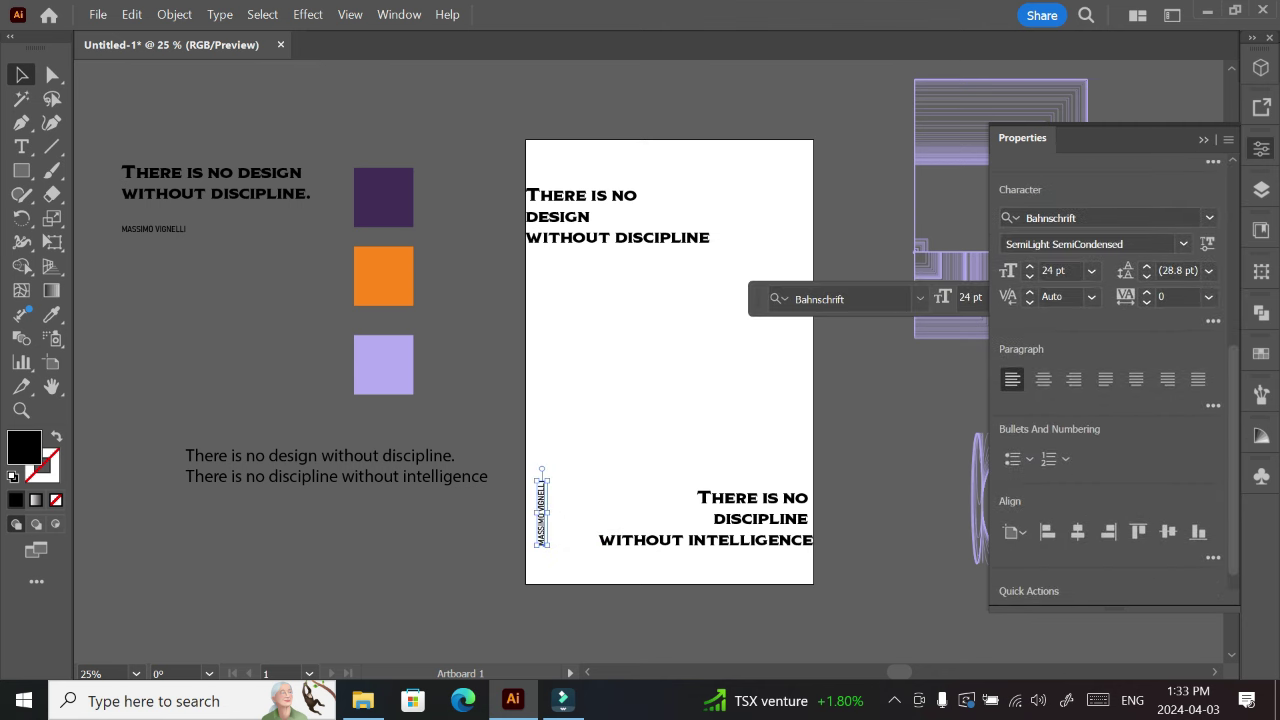
click(1048, 531)
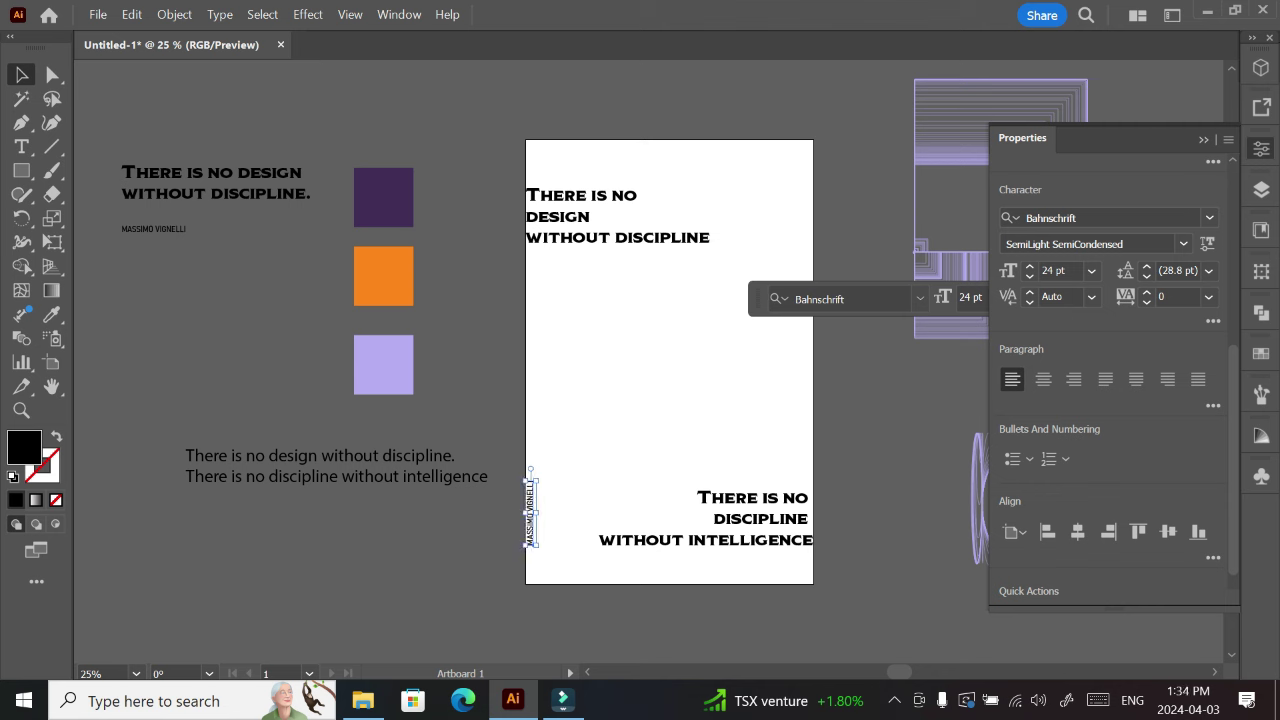
key(ctrl+shift+a)
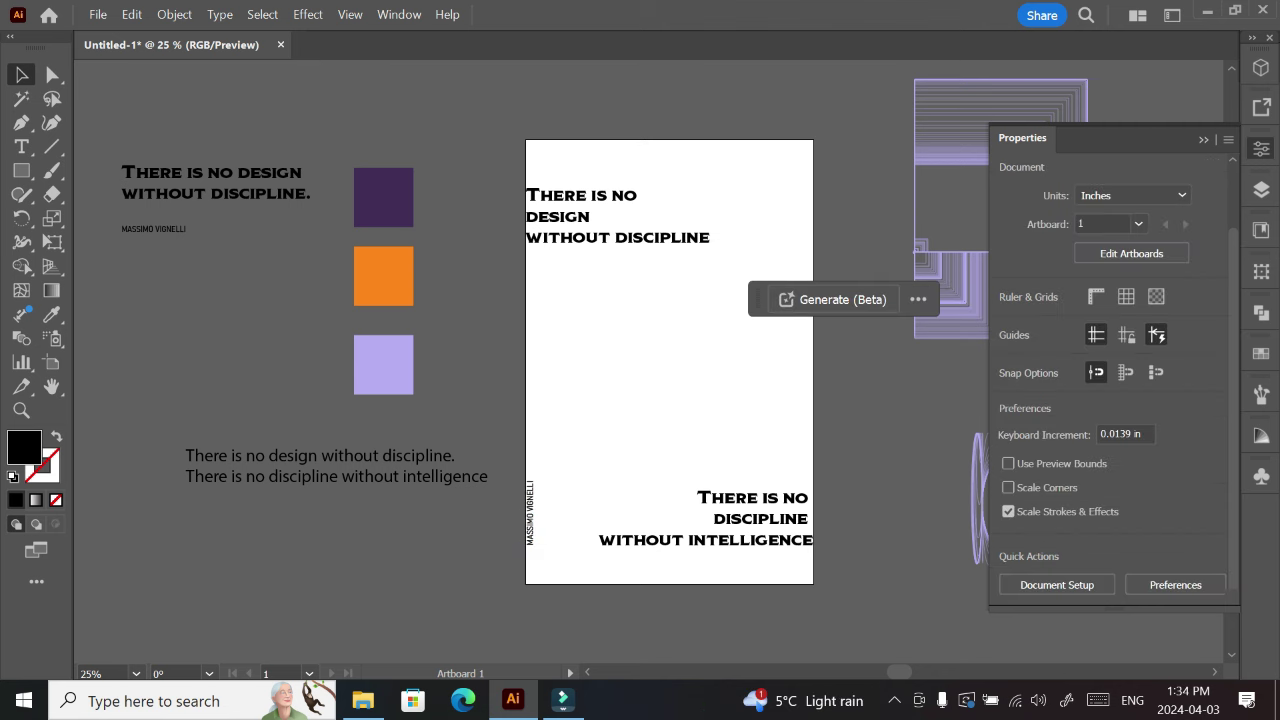
- Align the upper headline to the artboard's top edge and the lower quote to its bottom edge
click(614, 198)
click(1138, 498)
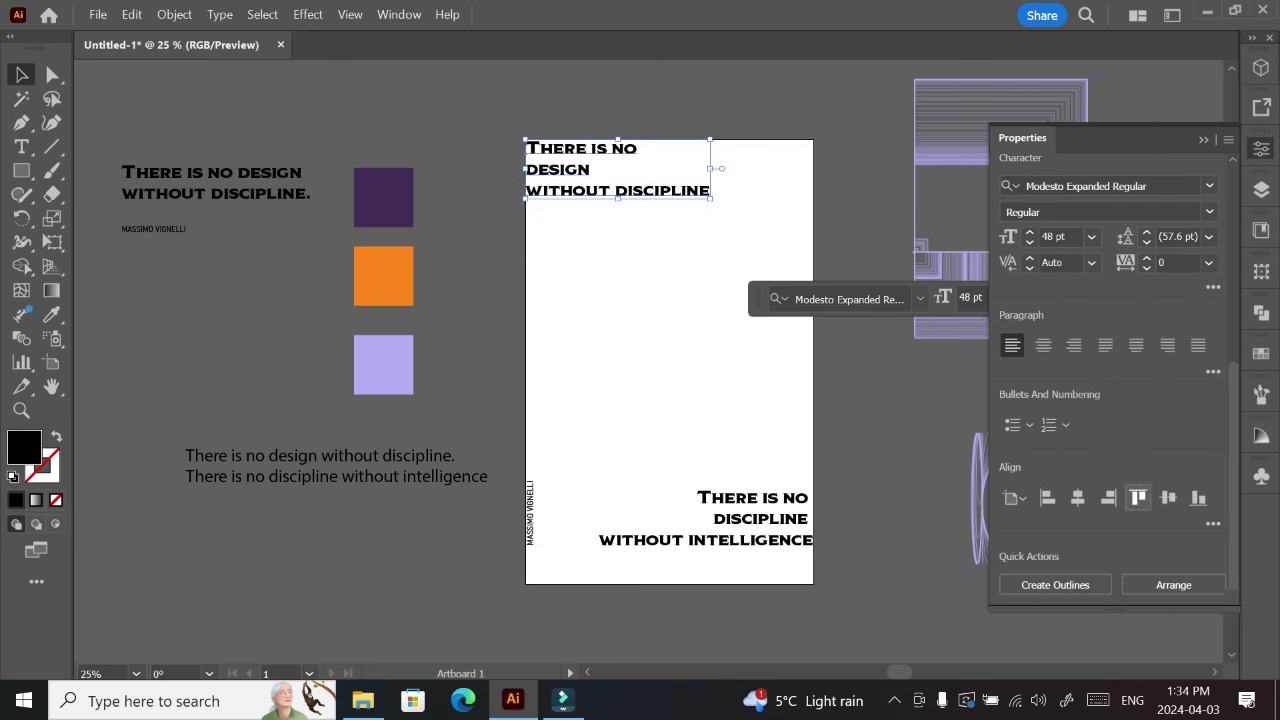
click(705, 540)
click(1199, 498)
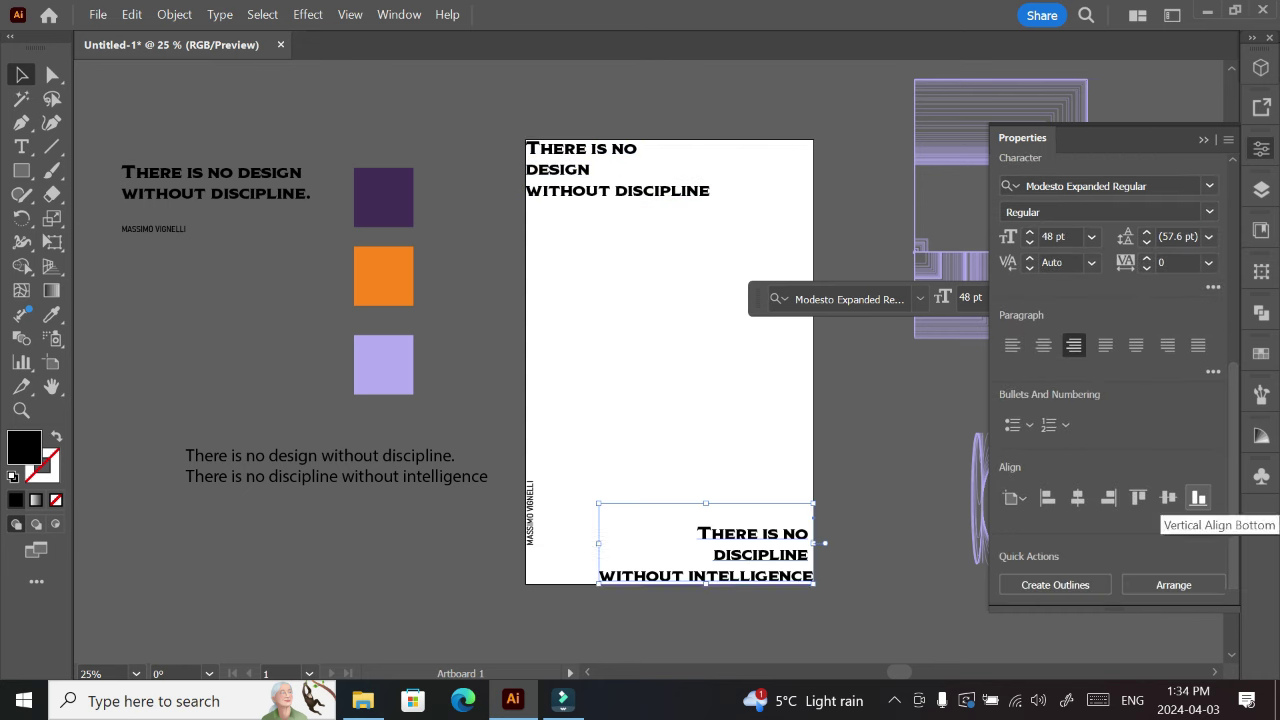
key(ctrl+shift+a)
- Scale the three poster texts down together and centre them horizontally and vertically on the artboard
drag(684, 463, 761, 502)
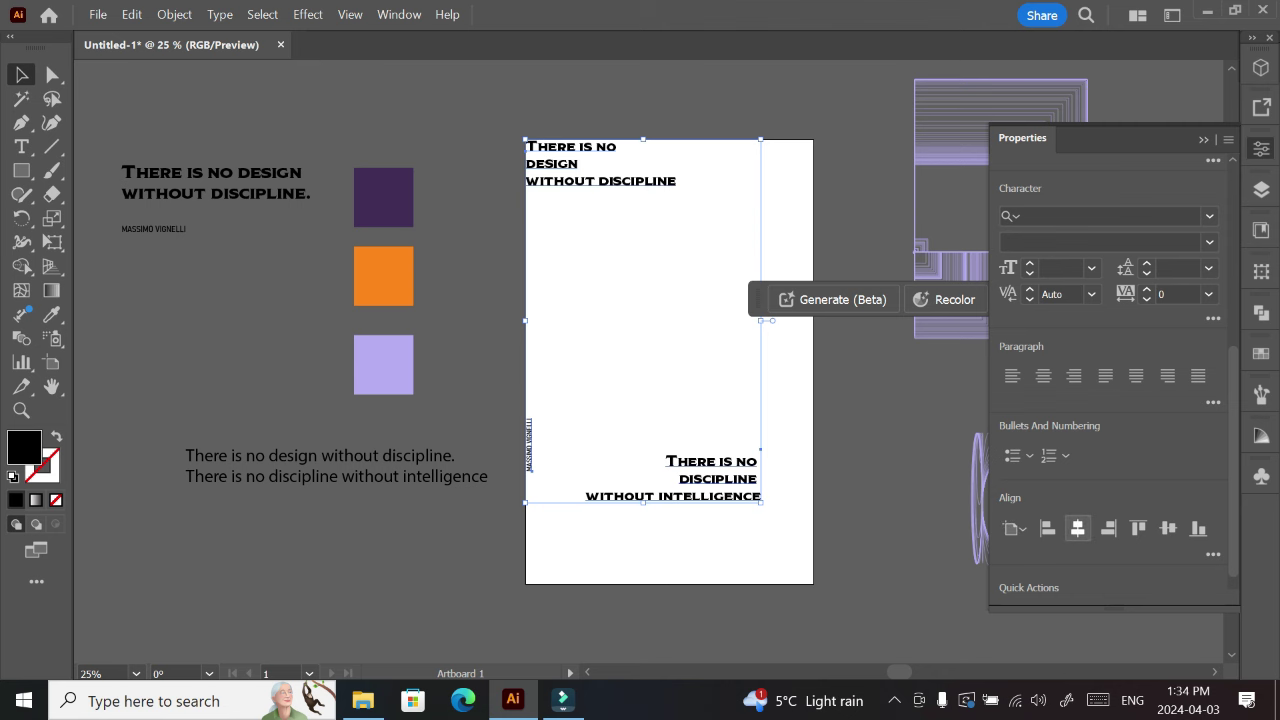
click(1077, 528)
click(1168, 528)
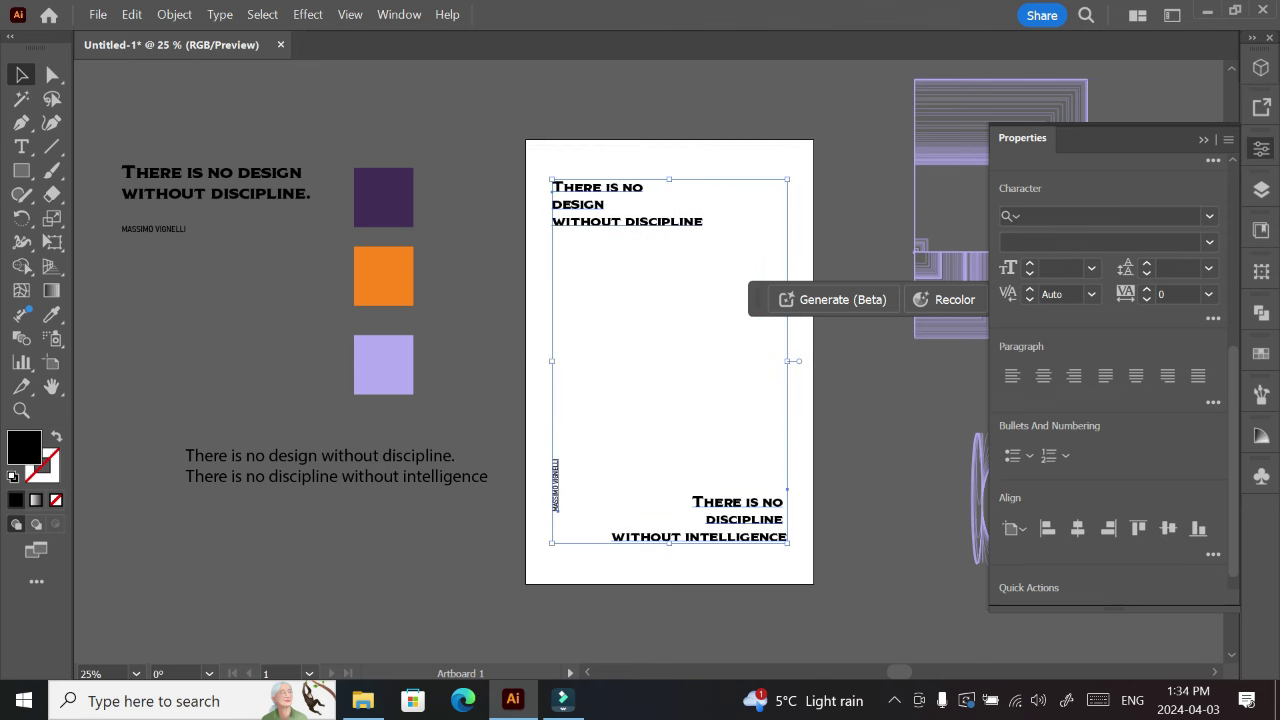
key(ctrl+shift+a)
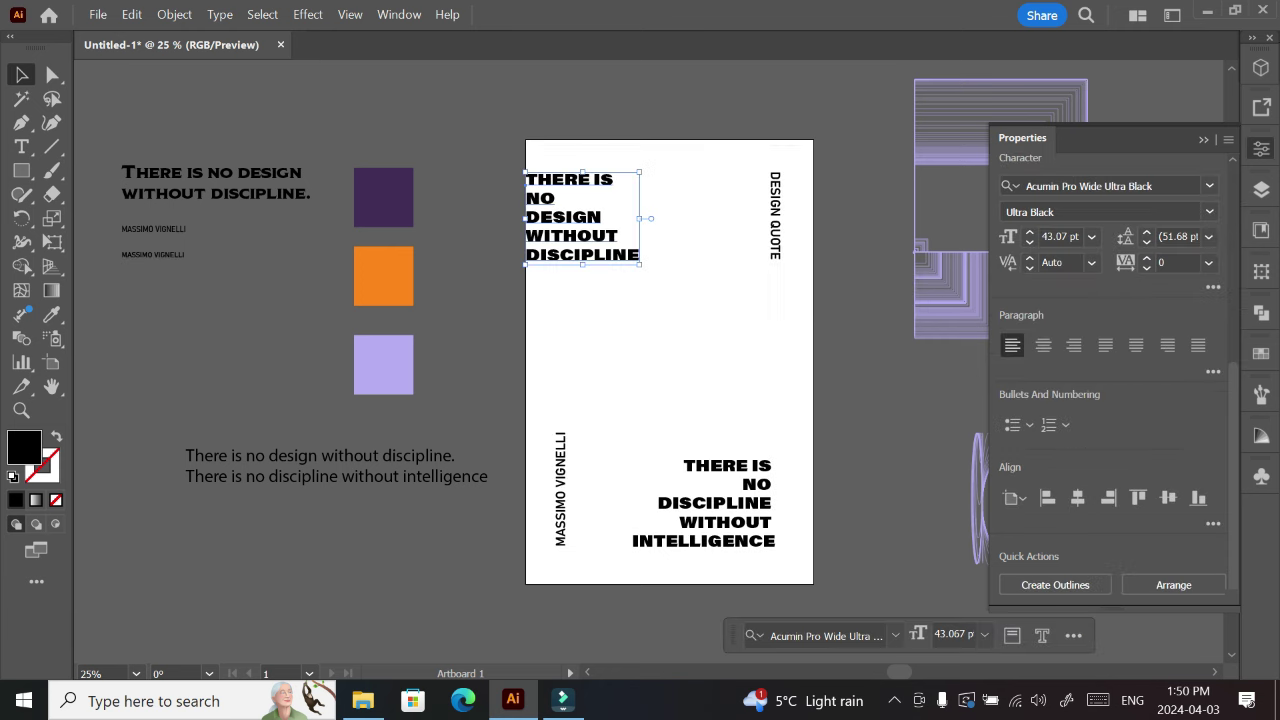
- Align "DESIGN QUOTE" and the lower quote to the artboard's right edge, and "MASSIMO VIGNELLI" to its left edge
click(763, 220)
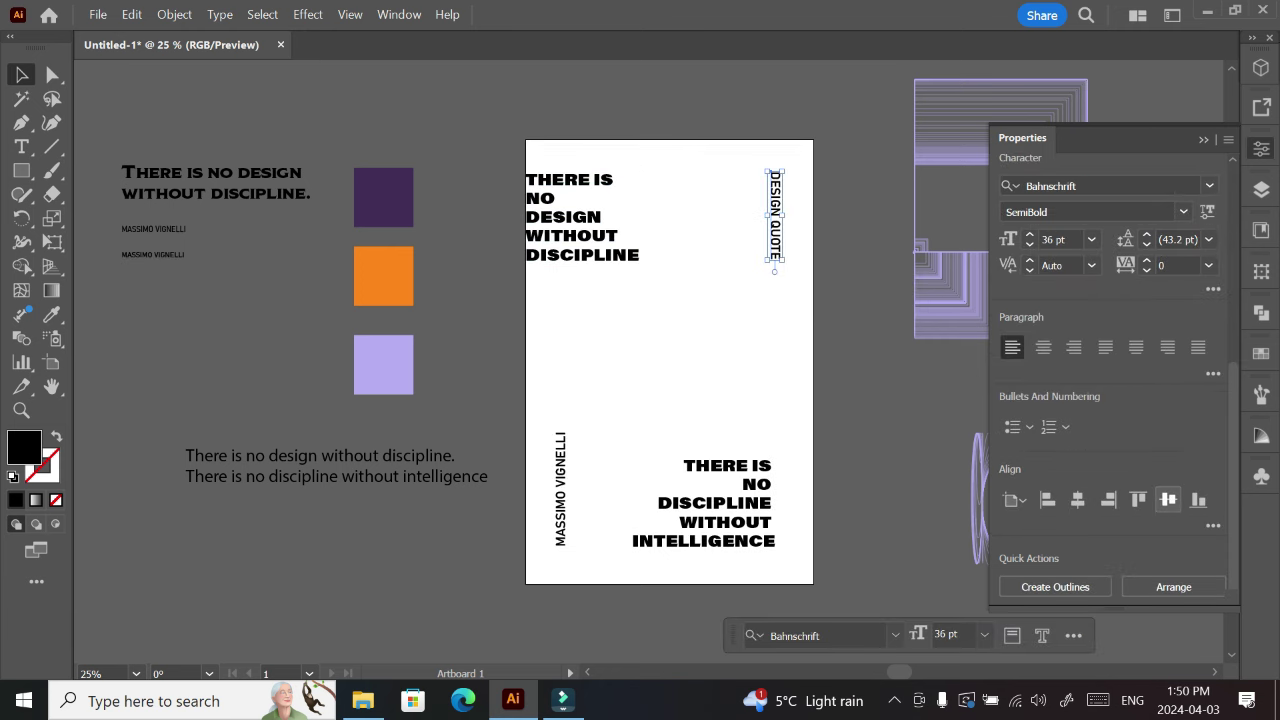
click(1108, 500)
click(756, 504)
click(1108, 498)
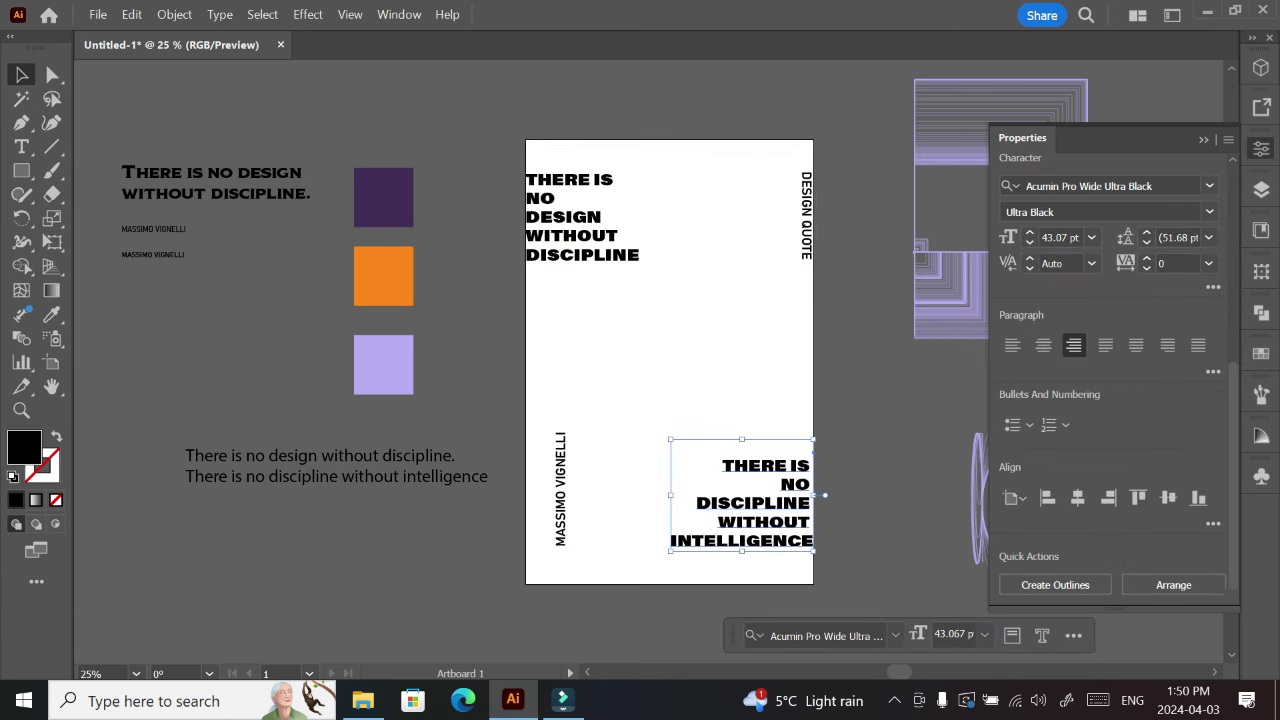
click(561, 490)
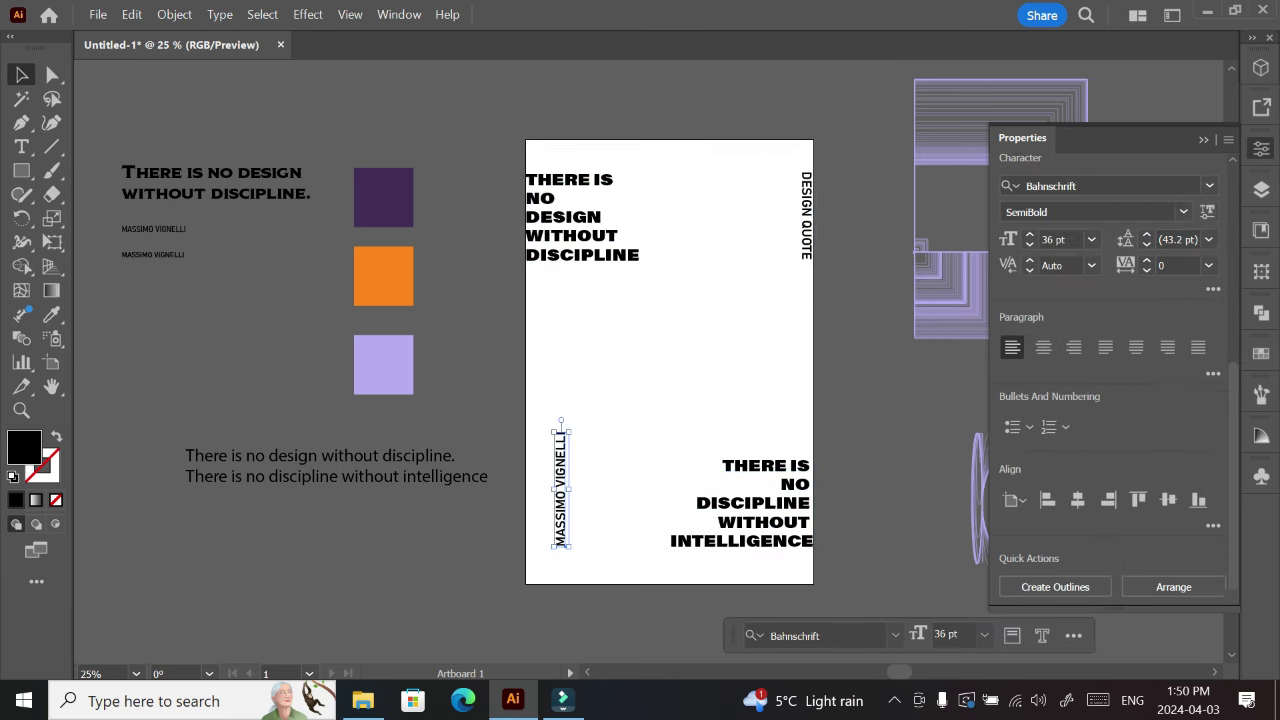
click(1048, 499)
- Align the upper five-line headline and the vertical "DESIGN QUOTE" text to the artboard's top edge
click(635, 205)
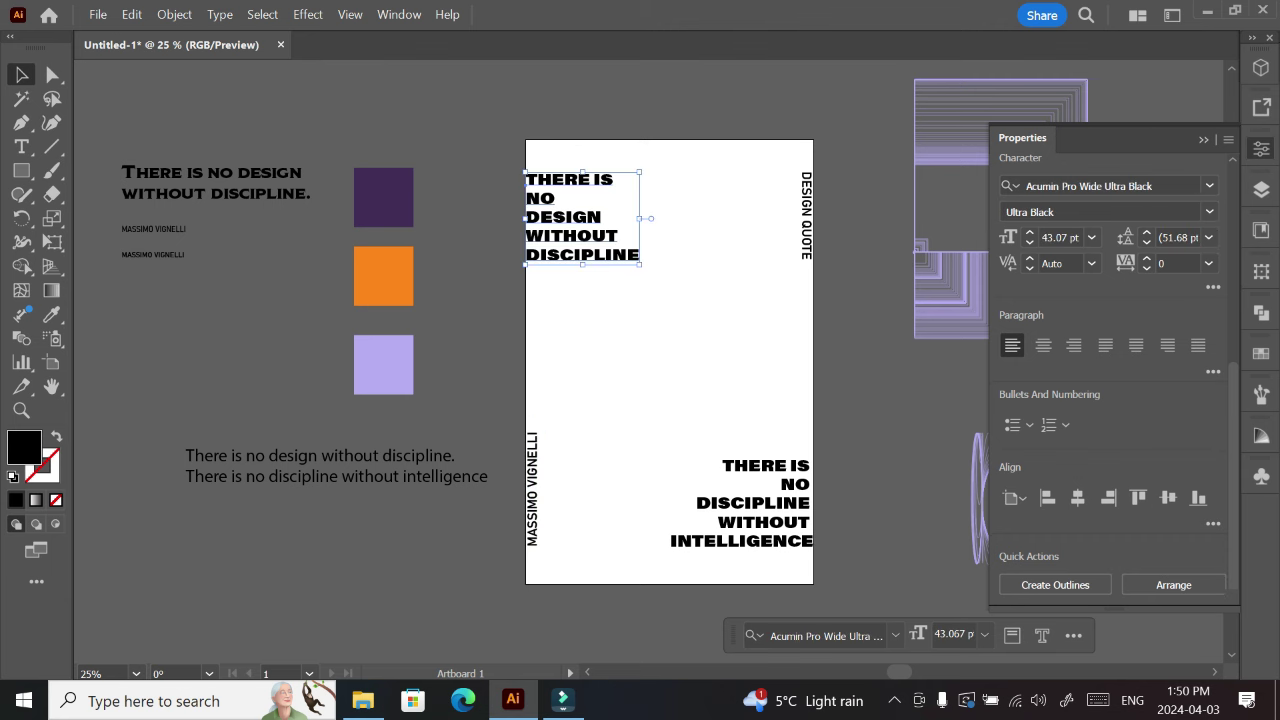
click(1138, 499)
click(808, 240)
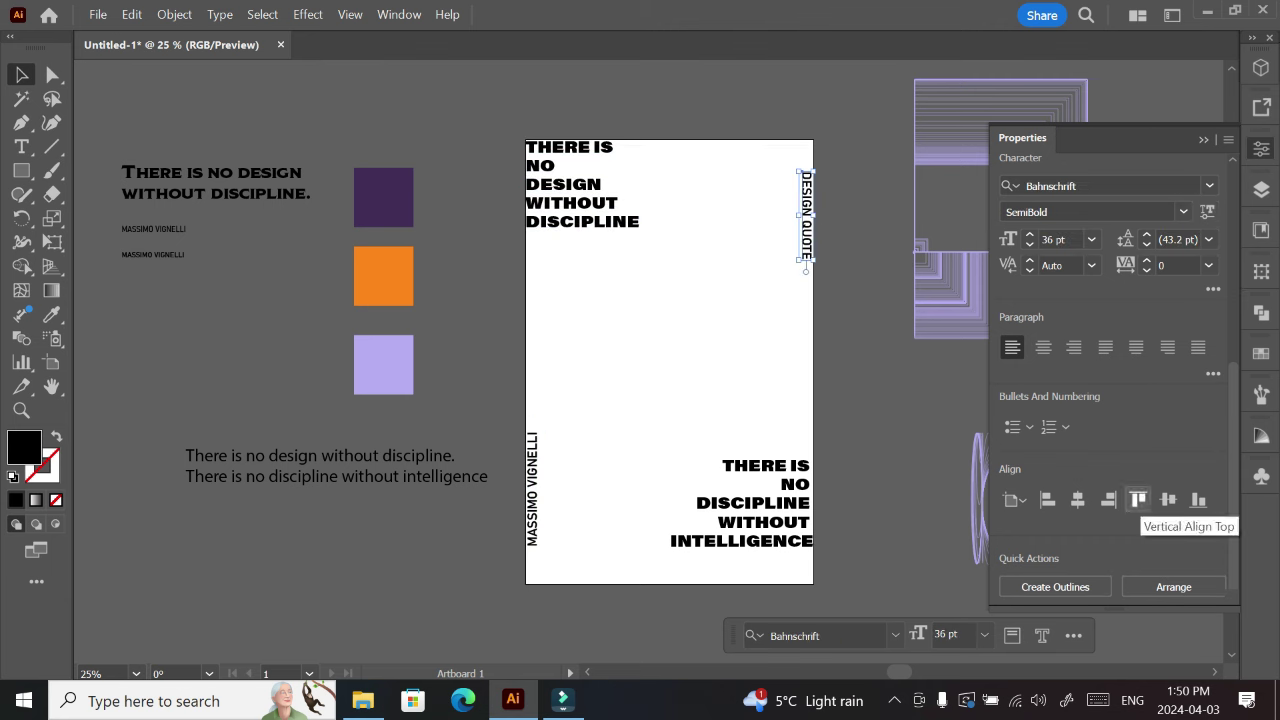
click(1138, 499)
- Align the lower five-line quote and the vertical "MASSIMO VIGNELLI" text to the artboard's bottom edge
click(805, 535)
click(1198, 499)
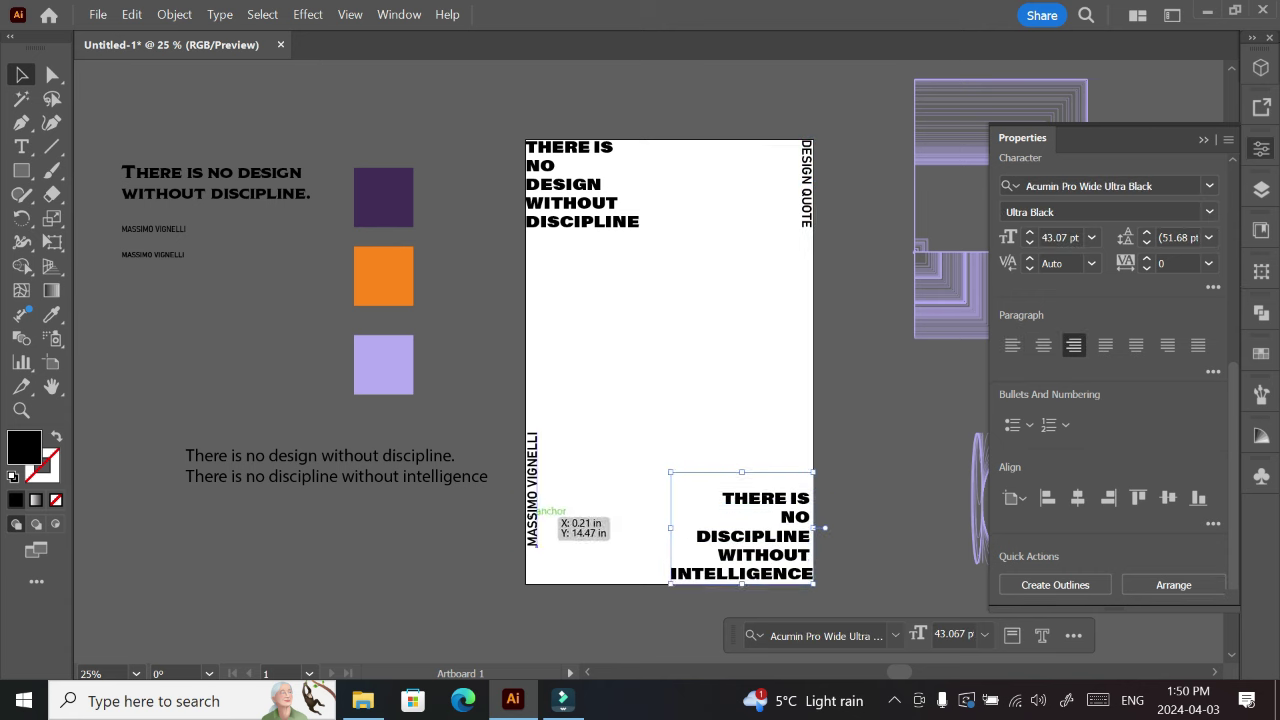
click(532, 500)
click(1198, 499)
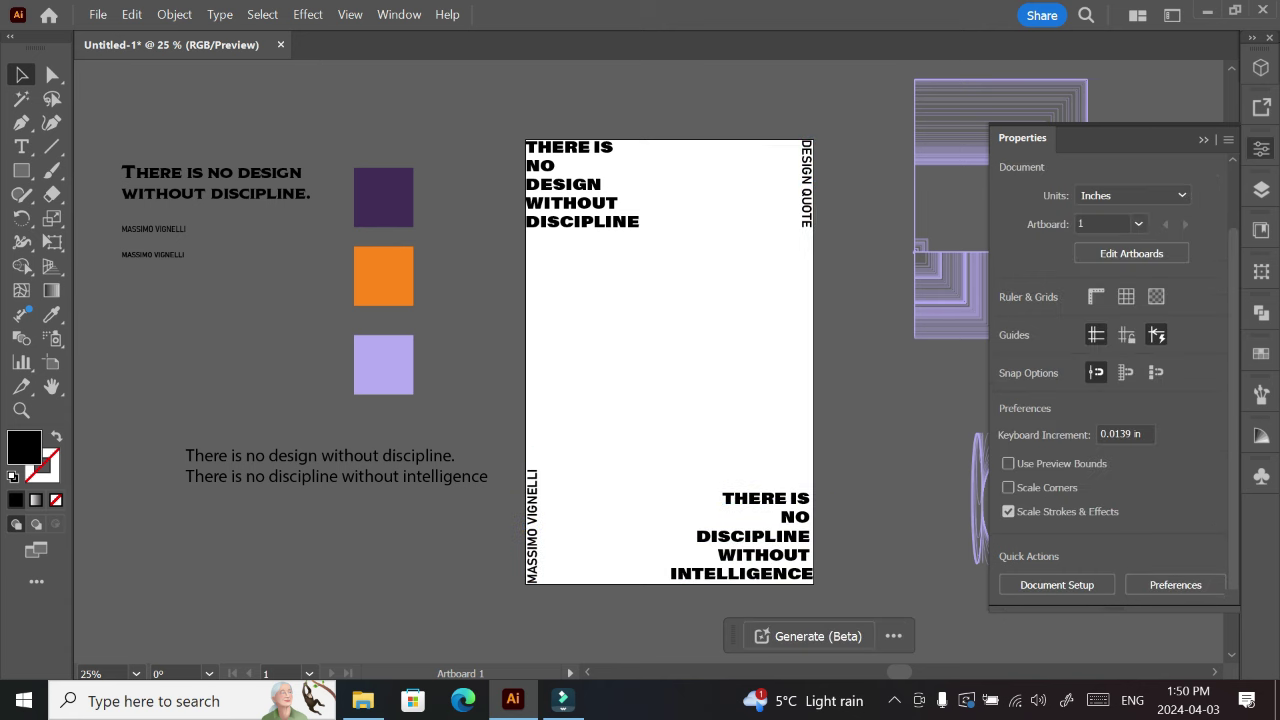
- Scale all four poster texts down together proportionally to a height of about 14.84 in
drag(503, 108, 767, 505)
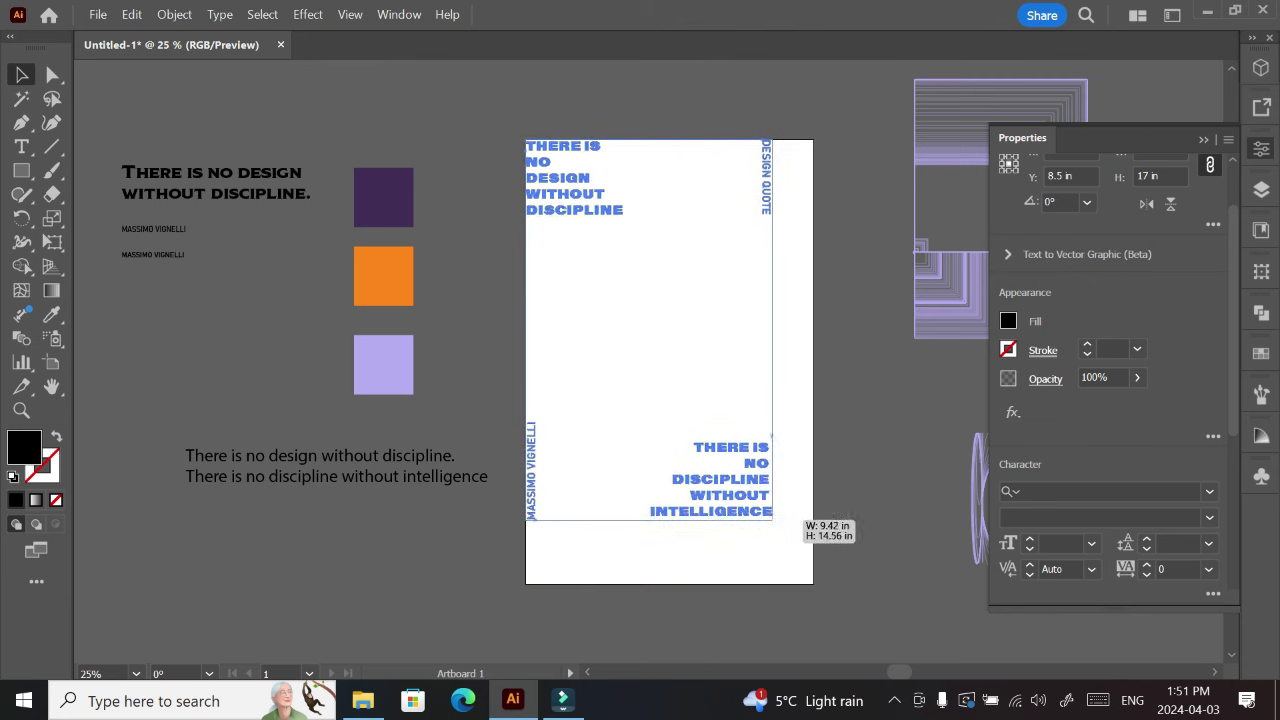
drag(776, 522, 778, 527)
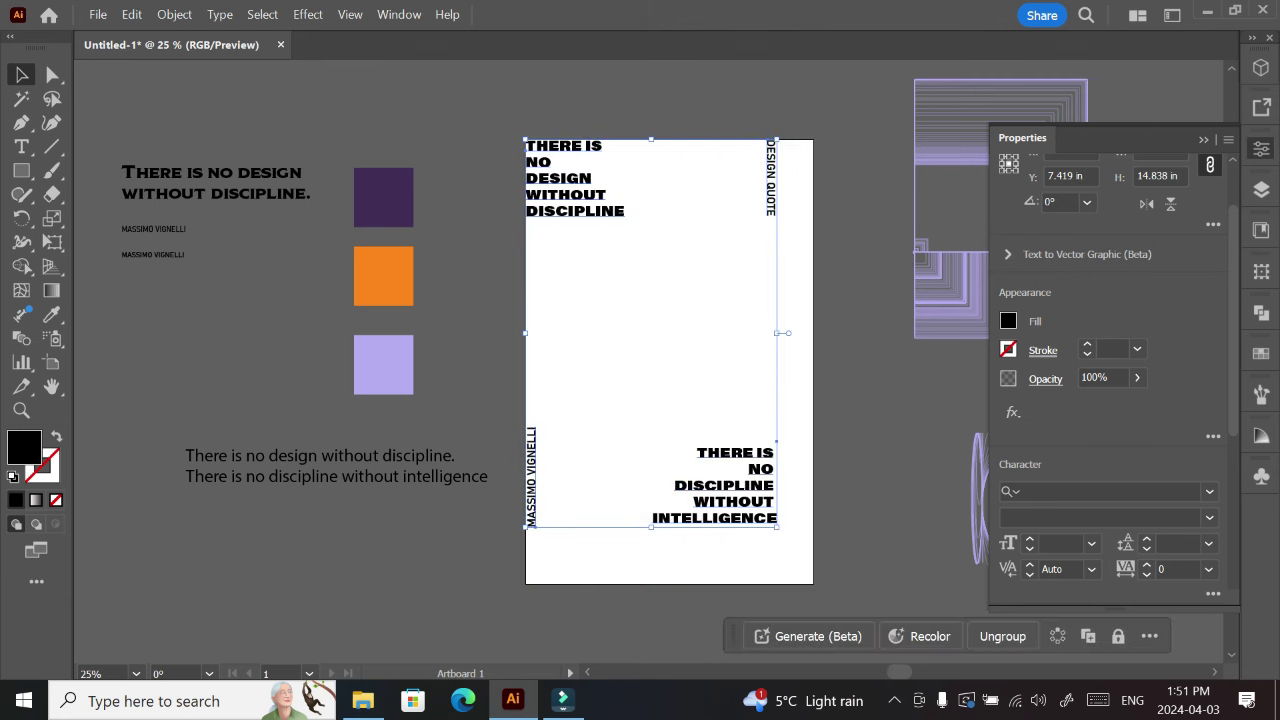
scroll(1110, 400, down, 3)
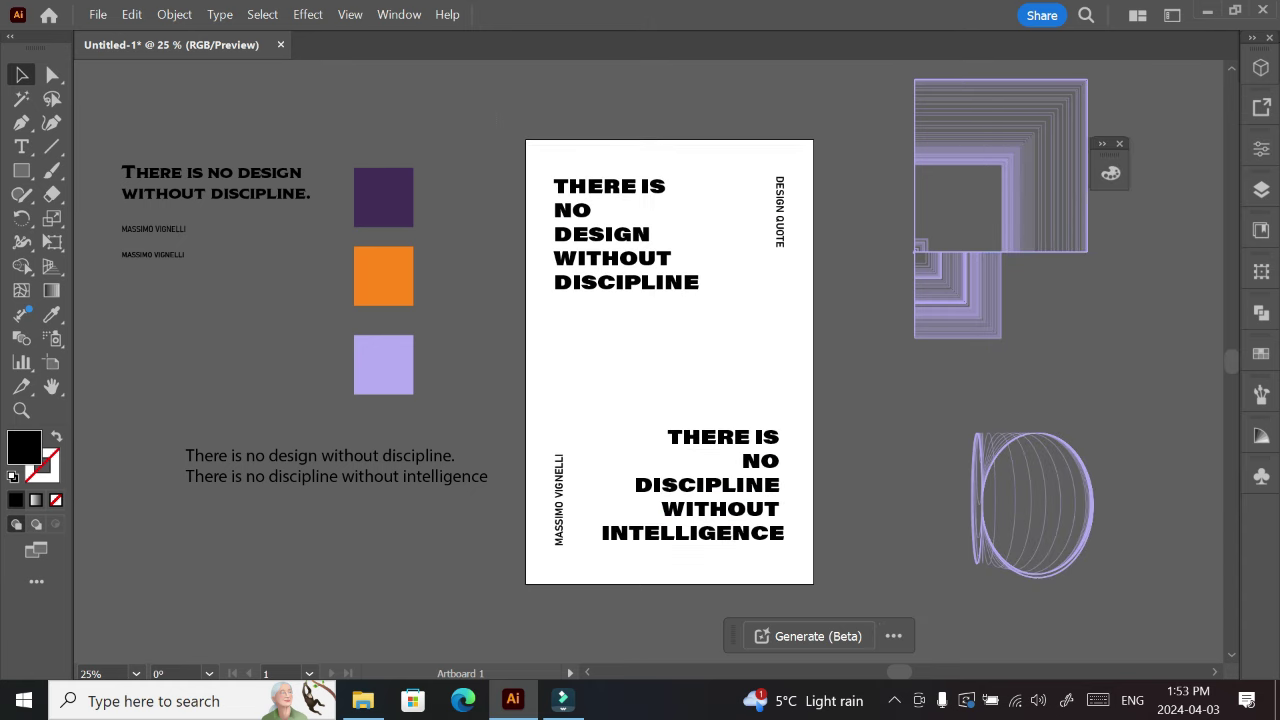
- Group all the texts on the artboard
drag(498, 117, 830, 573)
key(ctrl+g)
click(850, 560)
- Move the large shell-shaped line pattern onto the artboard's lower-right corner and shift the ring-shaped pattern aside
mouse_move(899, 672)
mouse_down()
mouse_move(995, 672)
mouse_move(917, 672)
mouse_up()
scroll(648, 362, left, 7)
scroll(648, 362, right, 6)
scroll(648, 362, left, 7)
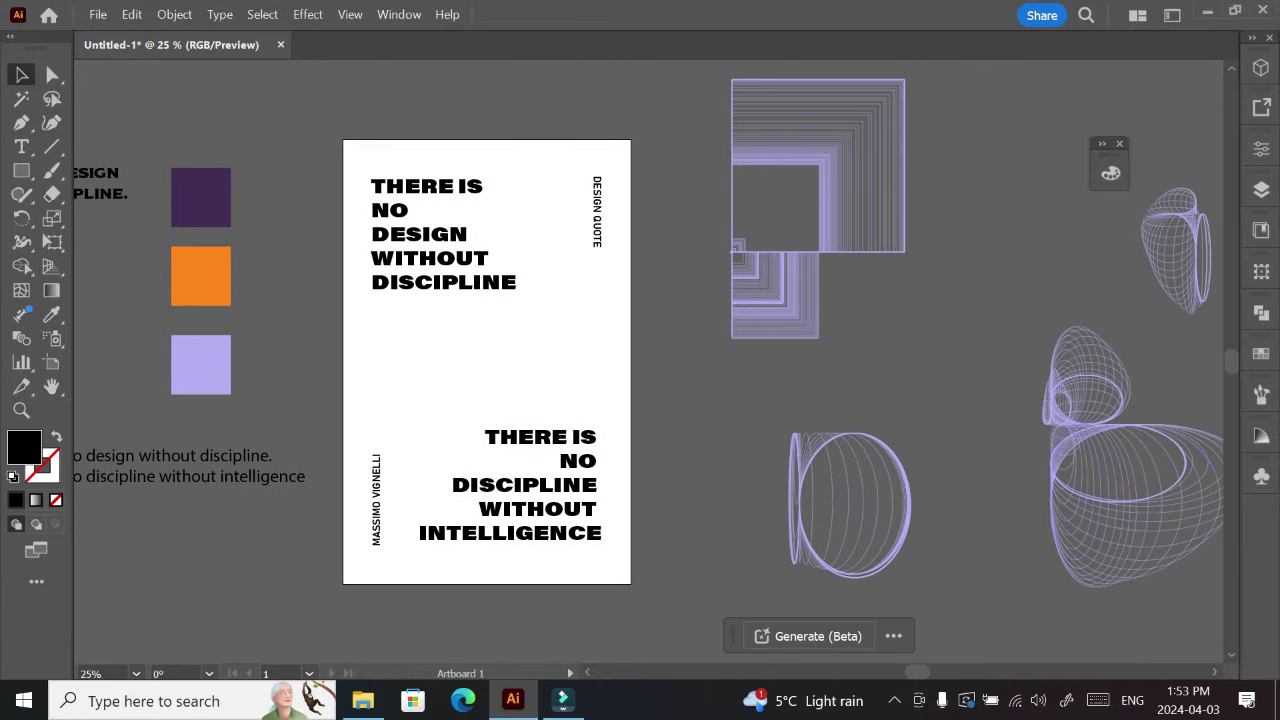
drag(1100, 403, 576, 516)
drag(545, 458, 545, 458)
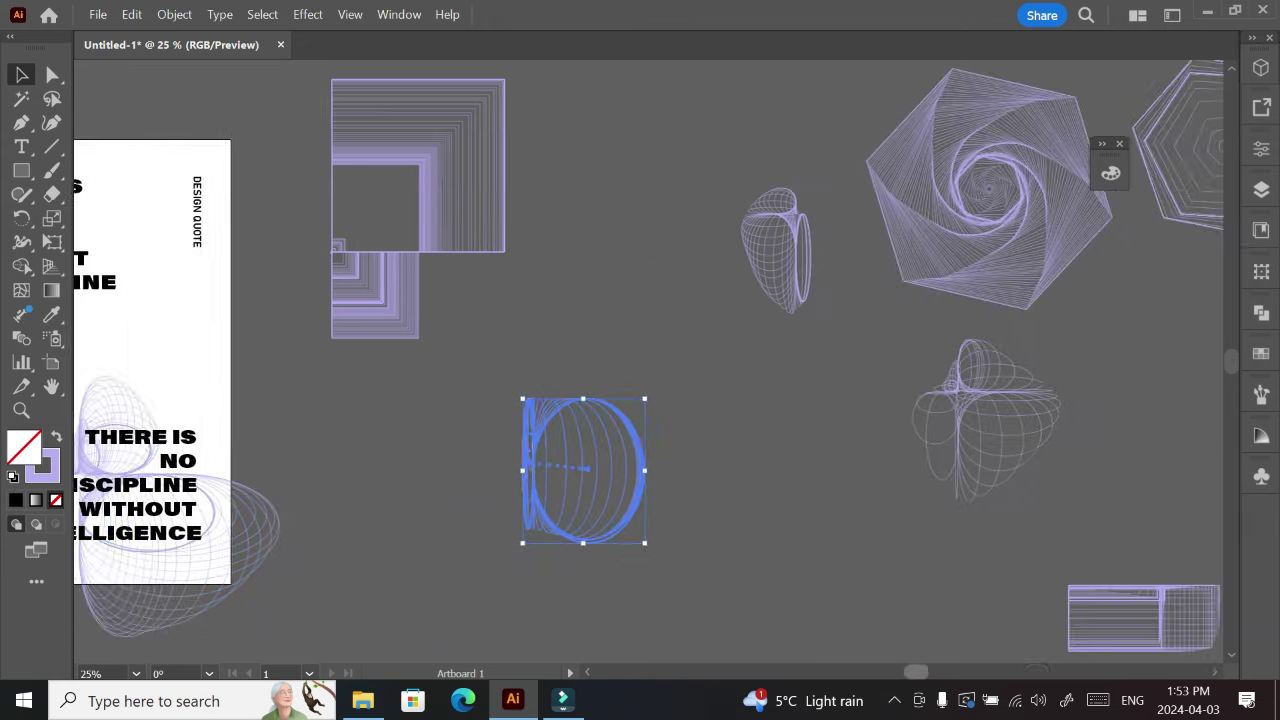
- Place the hexagonal spiral pattern in the middle of the artboard and adjust the shell pattern's position at the lower-right corner
drag(916, 672, 985, 672)
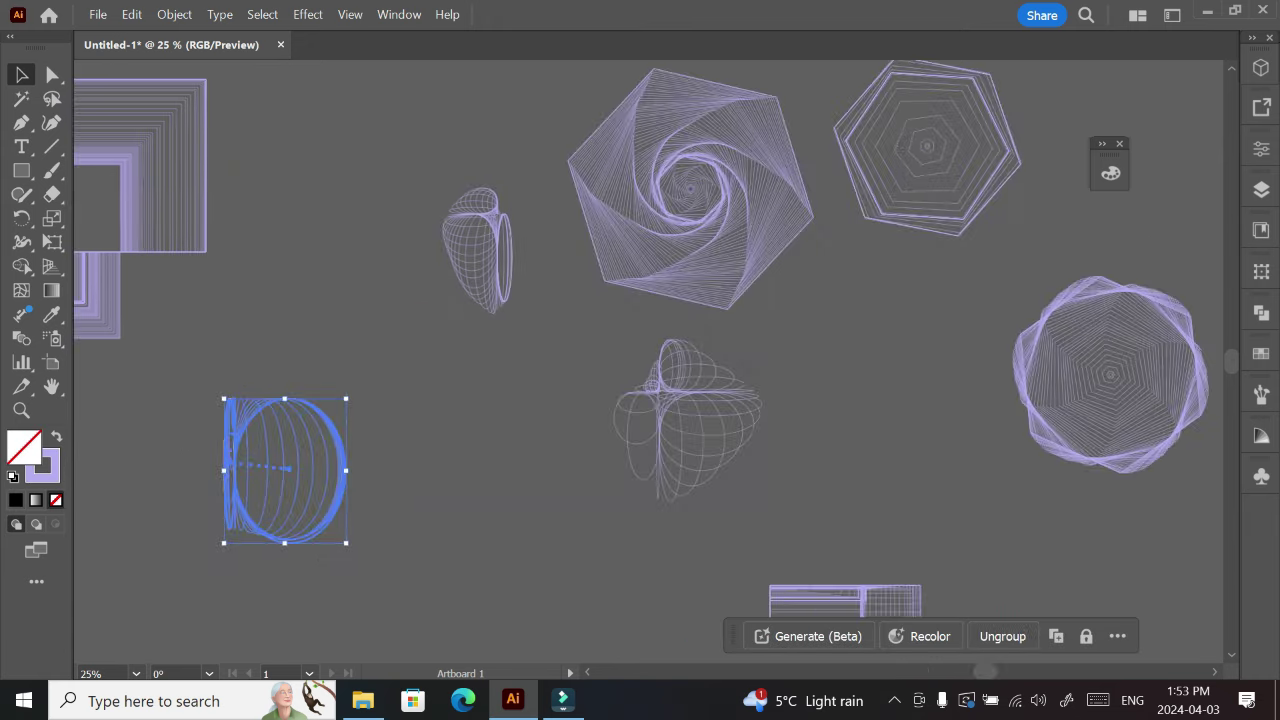
drag(718, 187, 144, 370)
drag(985, 672, 953, 672)
key(ctrl+minus)
drag(696, 368, 470, 345)
drag(500, 488, 552, 526)
drag(422, 335, 434, 352)
- Place the lobed wireframe pattern over the artboard's upper-left corner
click(580, 388)
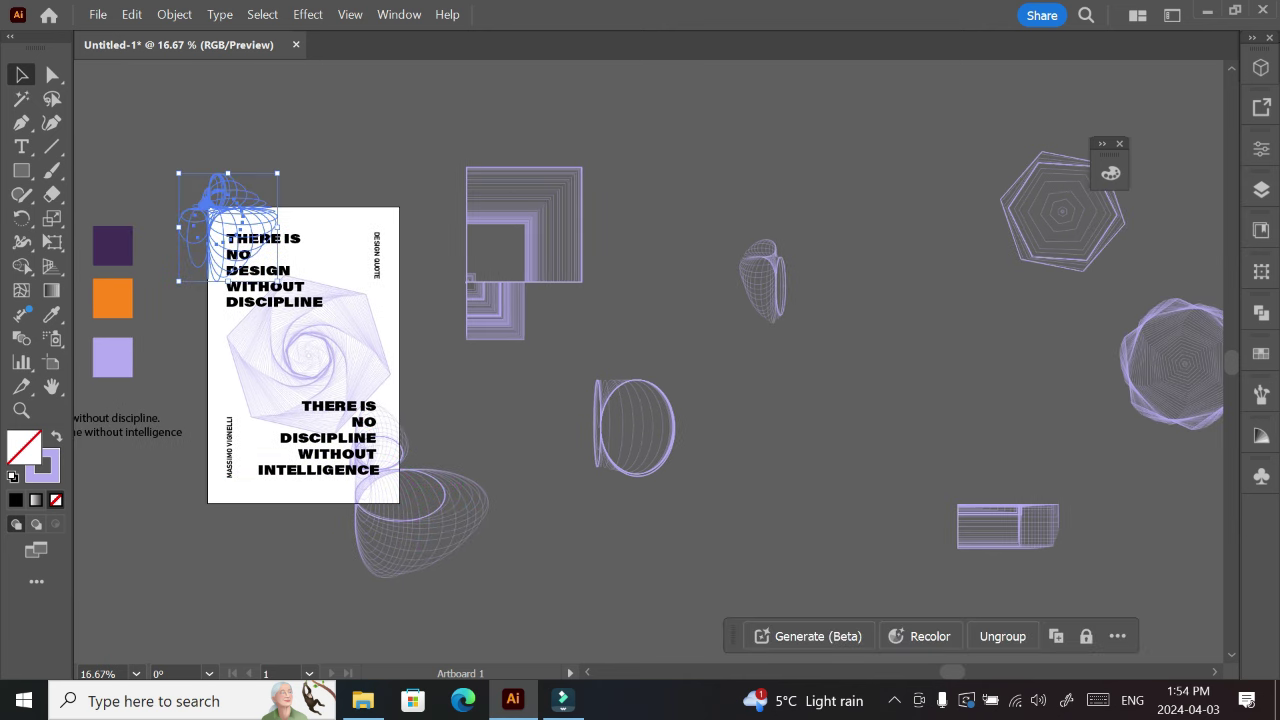
scroll(640, 370, left, 3)
key(ctrl+shift+a)
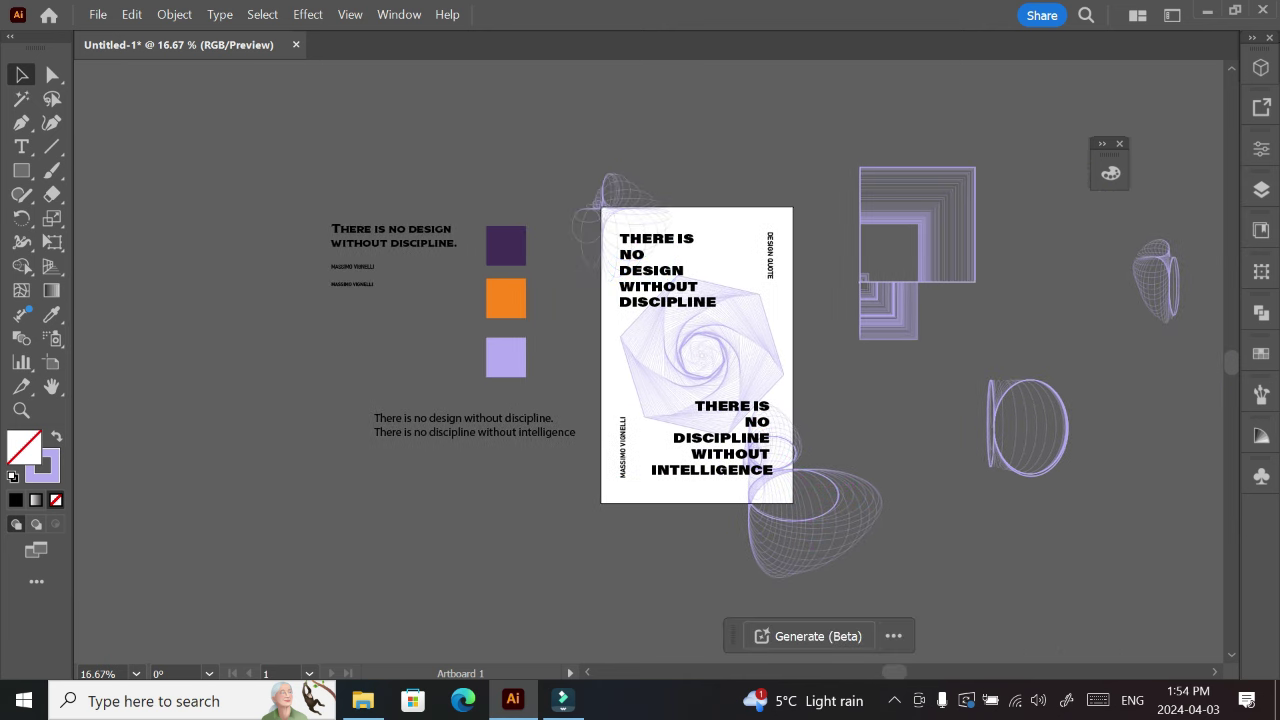
- Switch to Trim View to hide everything outside the artboard, and undo the accidental move of the text group
click(350, 14)
click(385, 141)
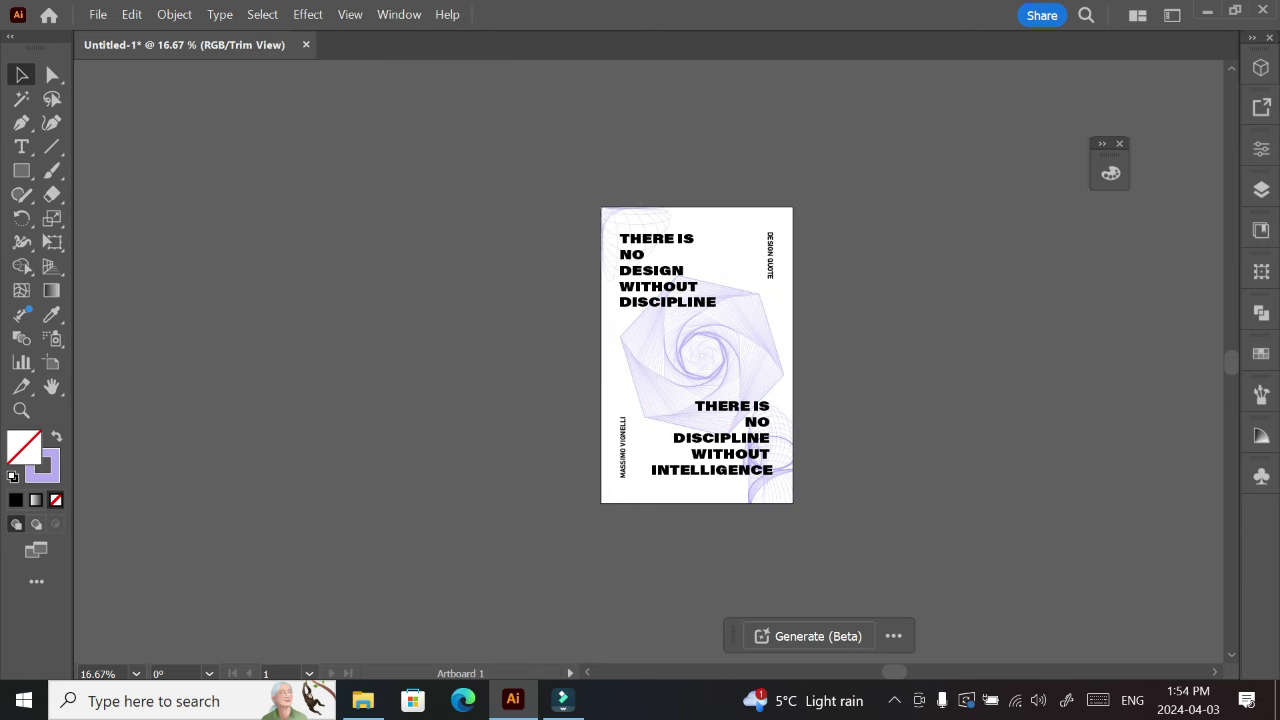
drag(695, 354, 693, 348)
key(ctrl+z)
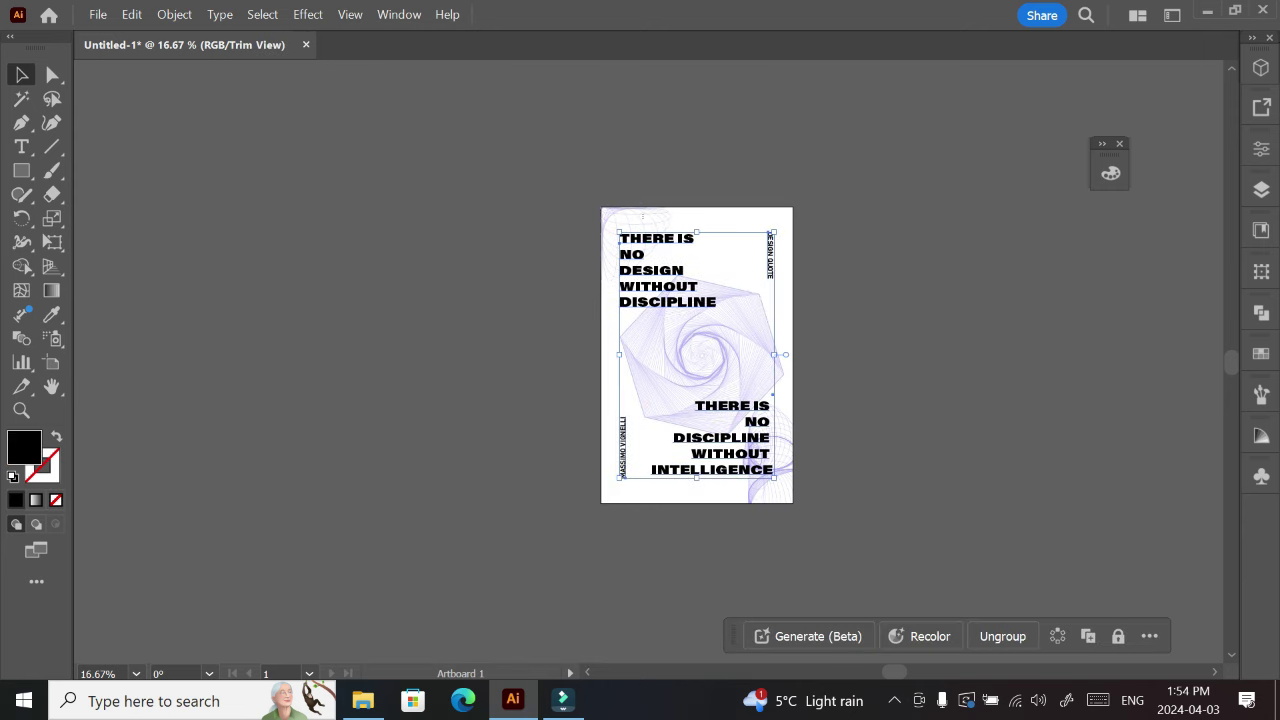
- Rotate the lobed pattern at the artboard's upper-left corner slightly clockwise and adjust its position there
click(643, 213)
drag(615, 198, 639, 214)
drag(567, 168, 590, 155)
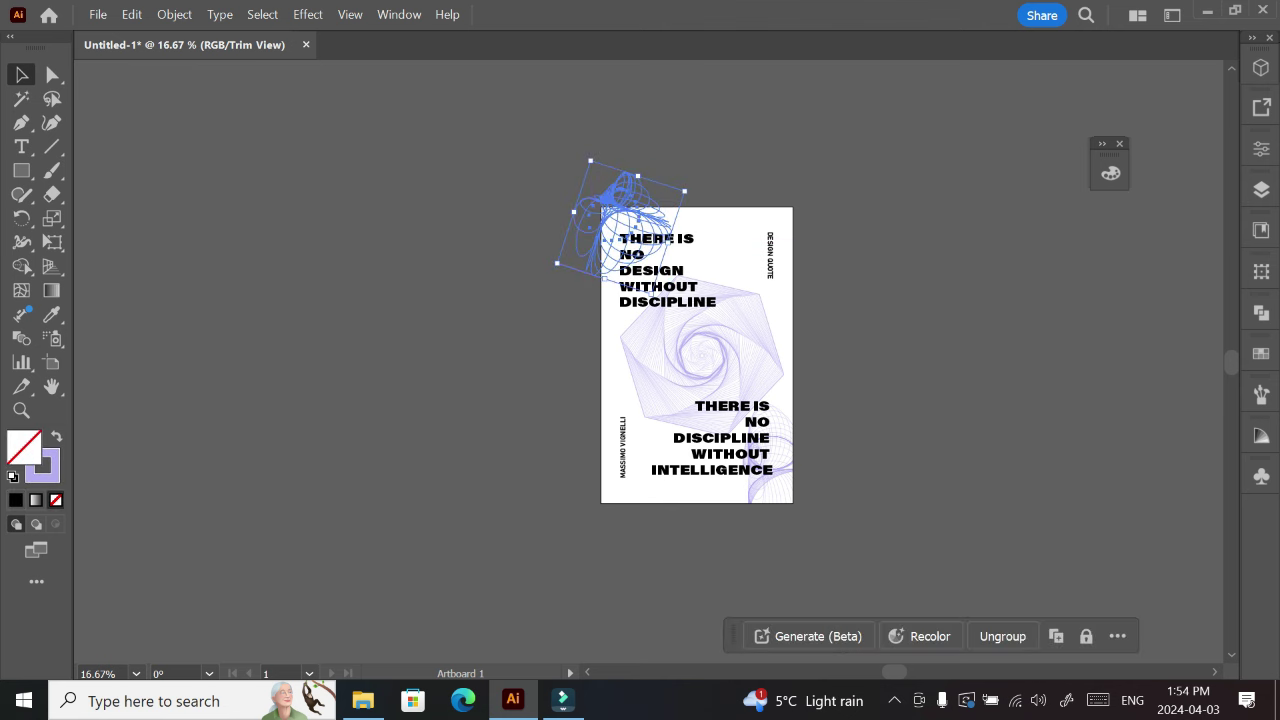
drag(633, 211, 636, 211)
- Rotate the shell pattern at the artboard's lower-right corner clockwise and nudge its position there
click(782, 465)
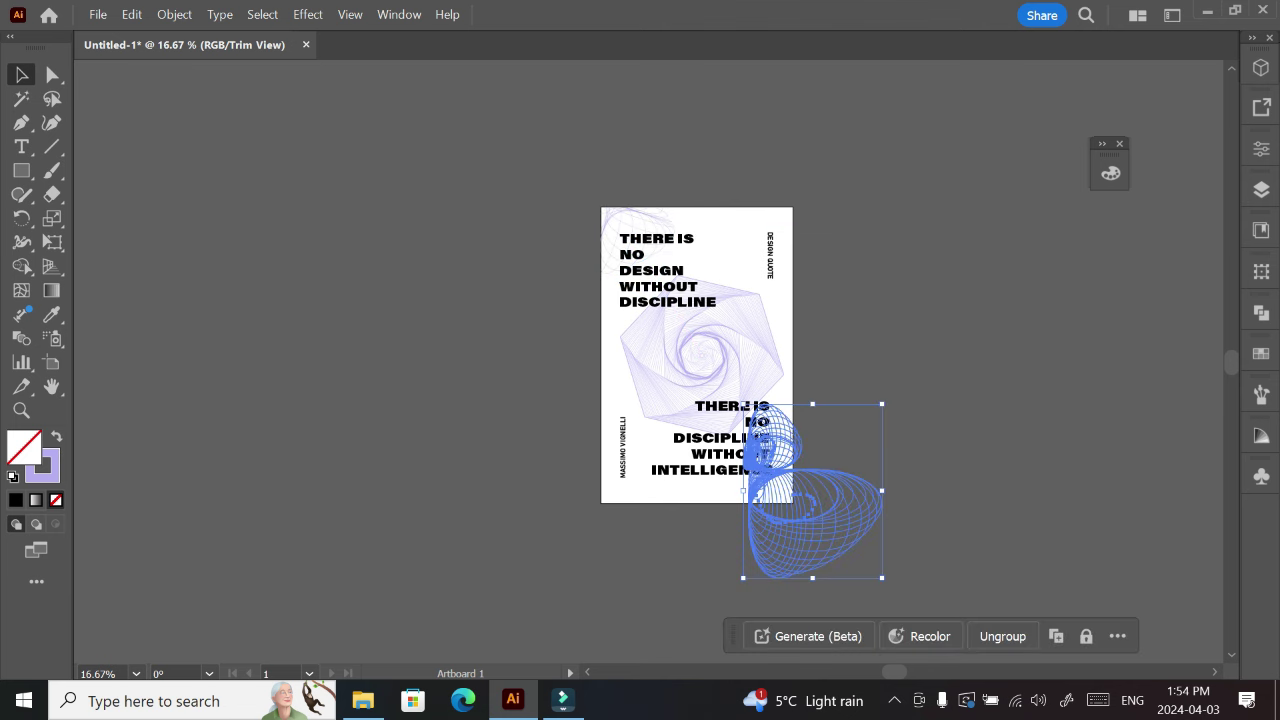
drag(887, 584, 819, 615)
drag(796, 468, 792, 466)
- Scale down the hexagonal spiral pattern and reposition it in the middle of the artboard
click(726, 313)
drag(784, 275, 755, 304)
click(691, 361)
drag(690, 359, 733, 348)
click(1261, 147)
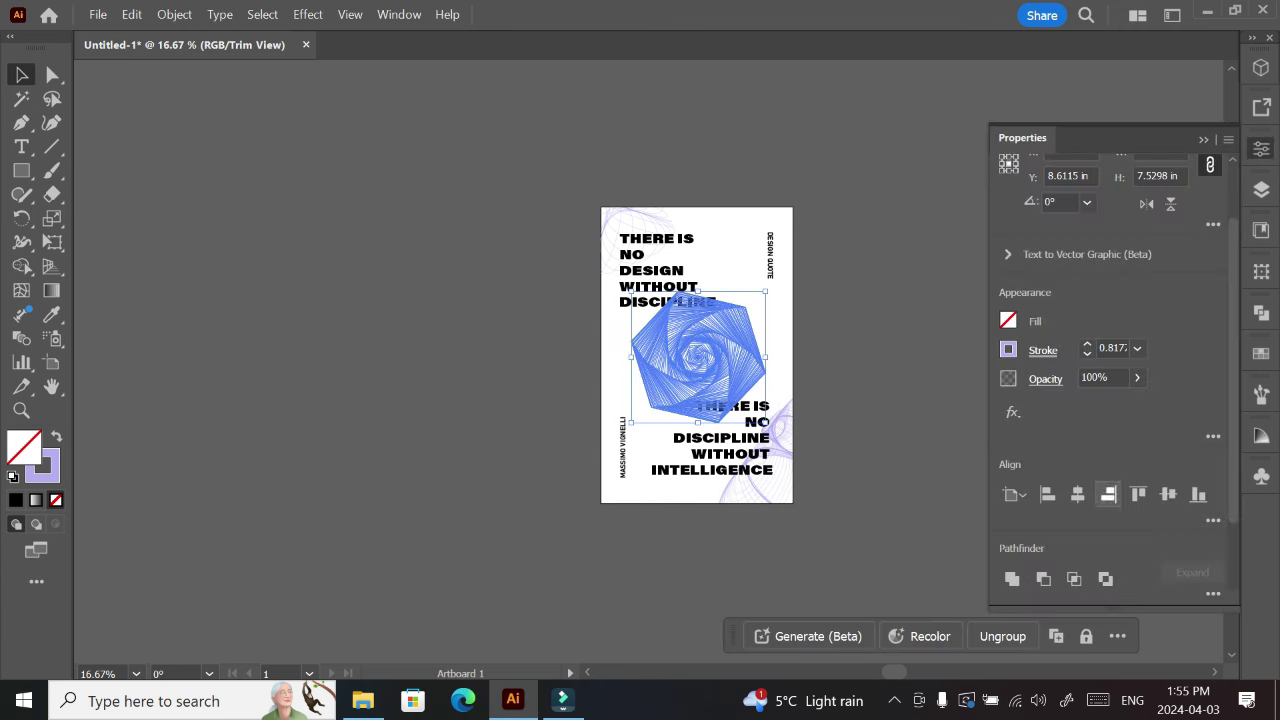
click(1261, 147)
- Turn off Trim View and recolour the poster's text group with the orange swatch using the Eyedropper
click(864, 280)
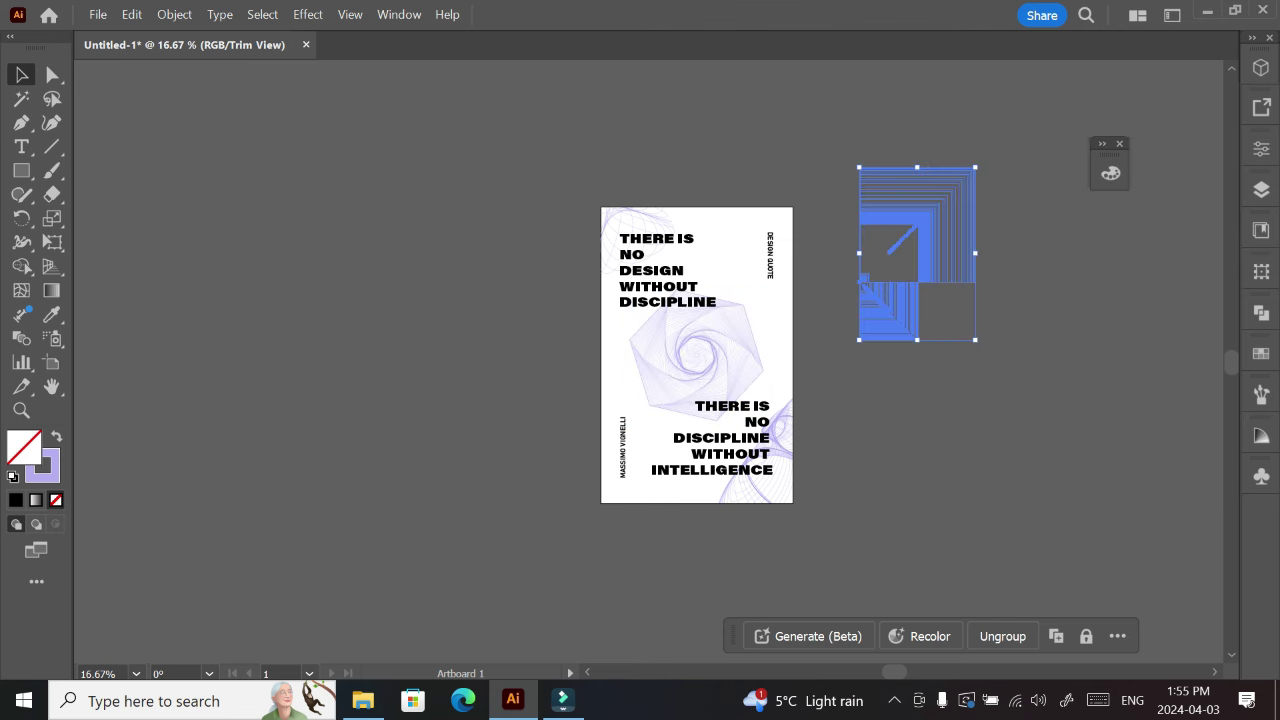
key(Delete)
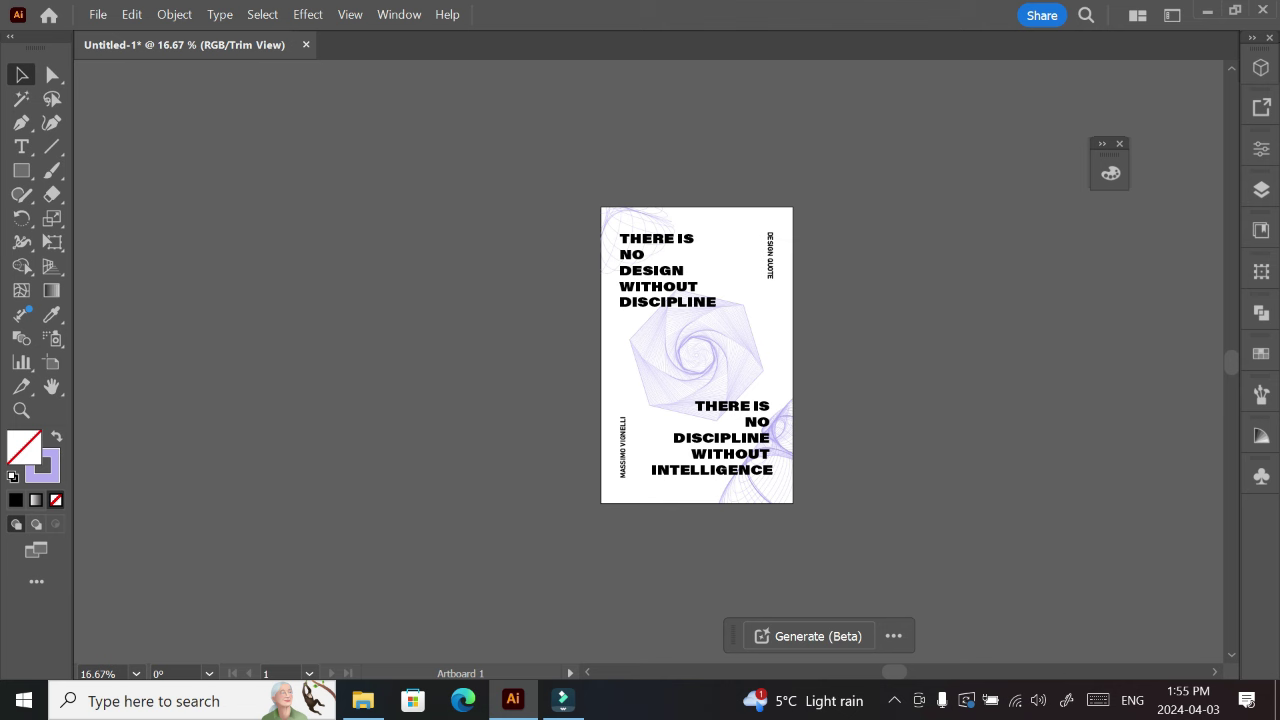
click(349, 14)
click(360, 140)
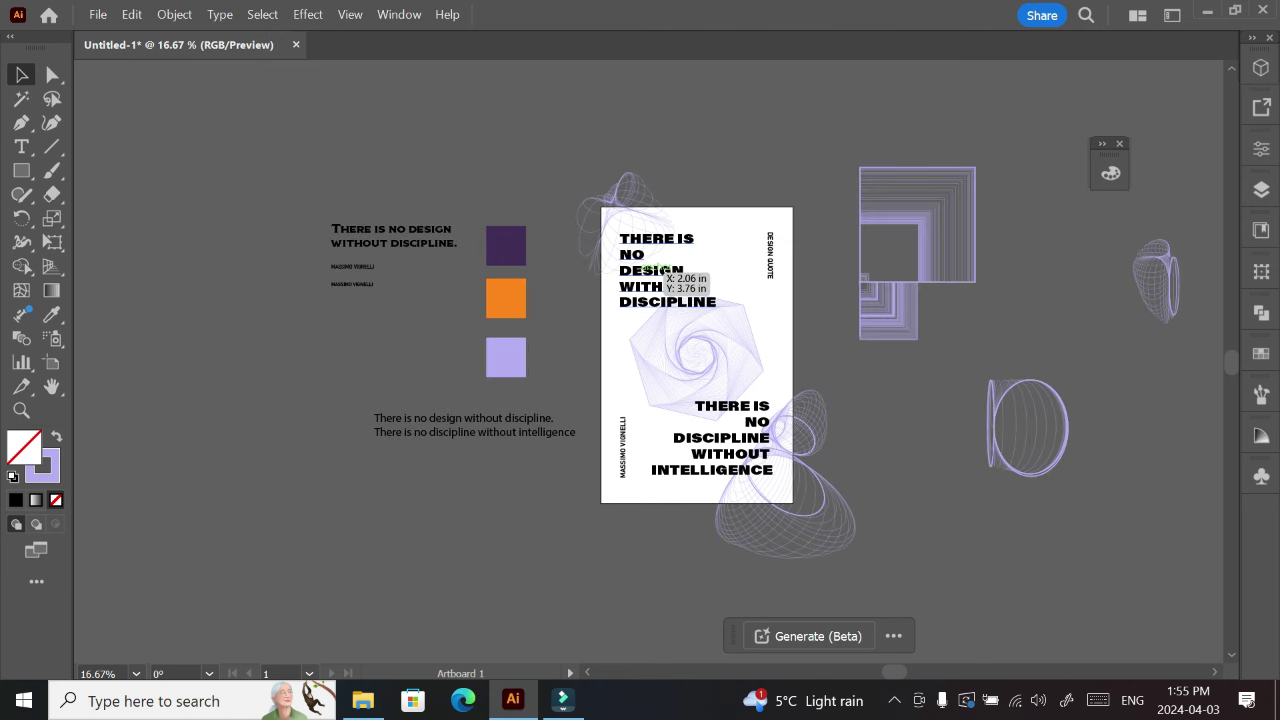
click(657, 270)
click(52, 314)
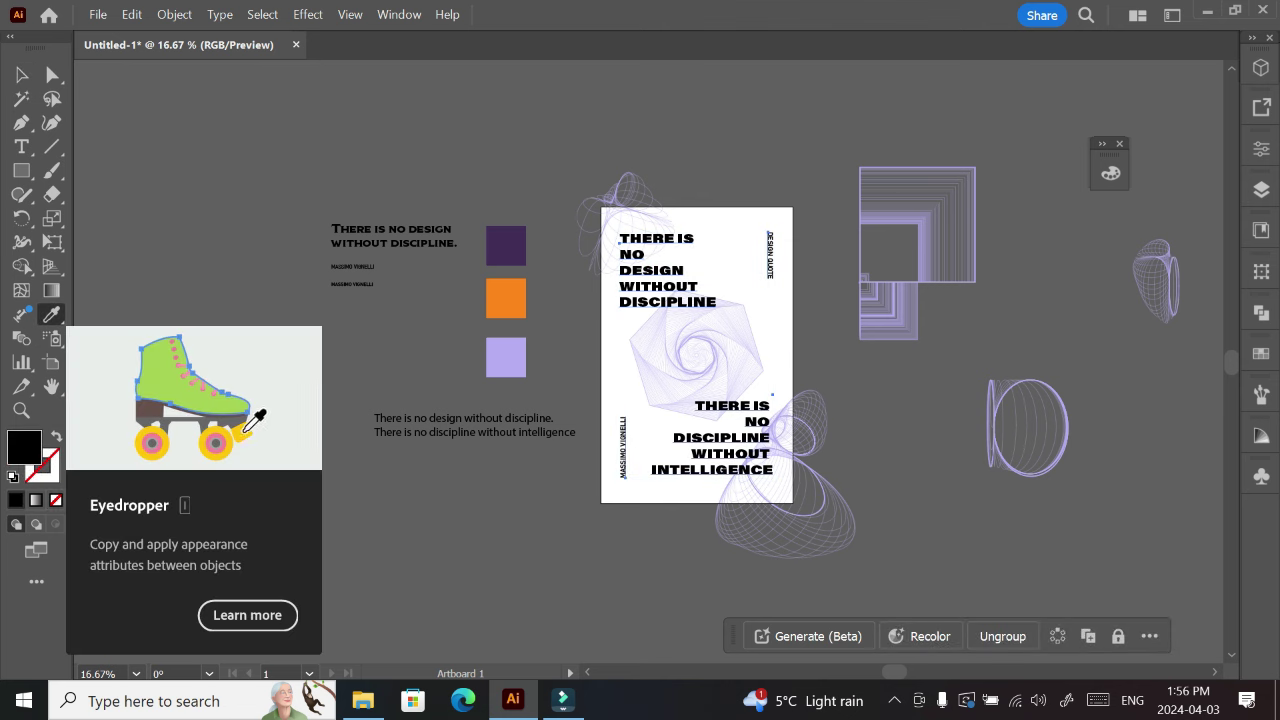
click(505, 297)
key(v)
key(ctrl+shift+a)
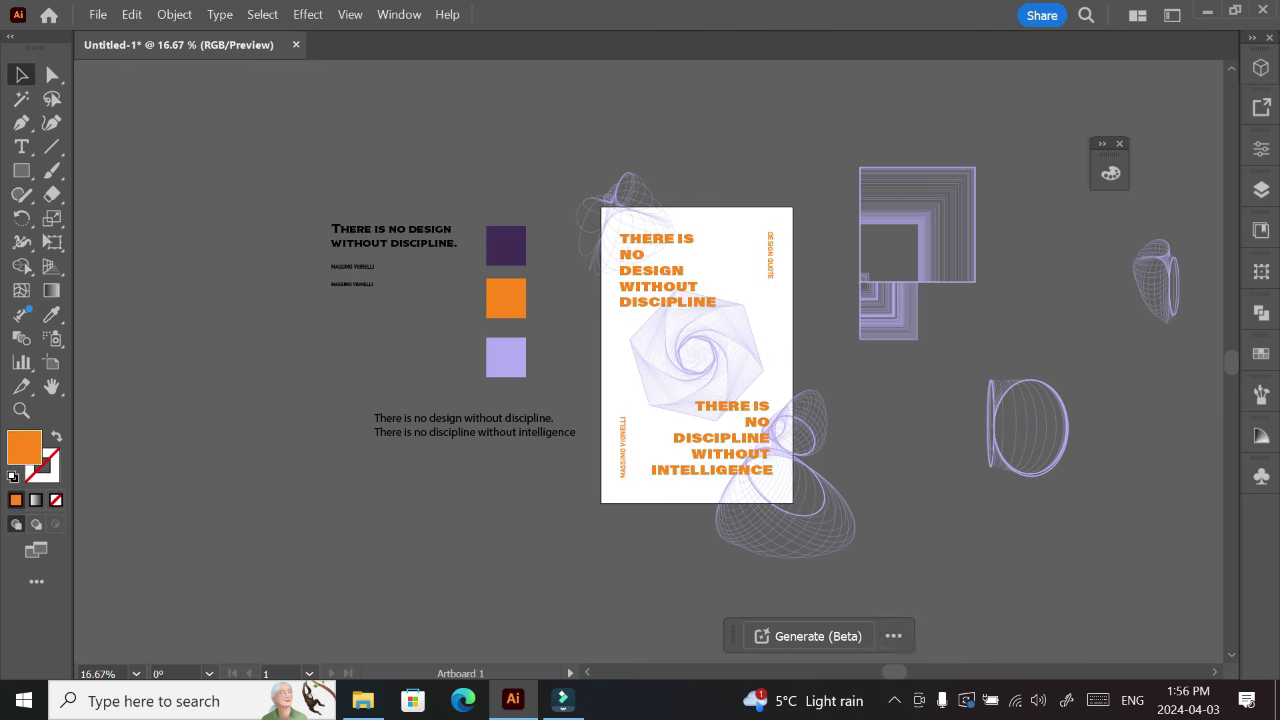
- Create a rectangle 11 in wide and 17 in high for the poster's background
key(m)
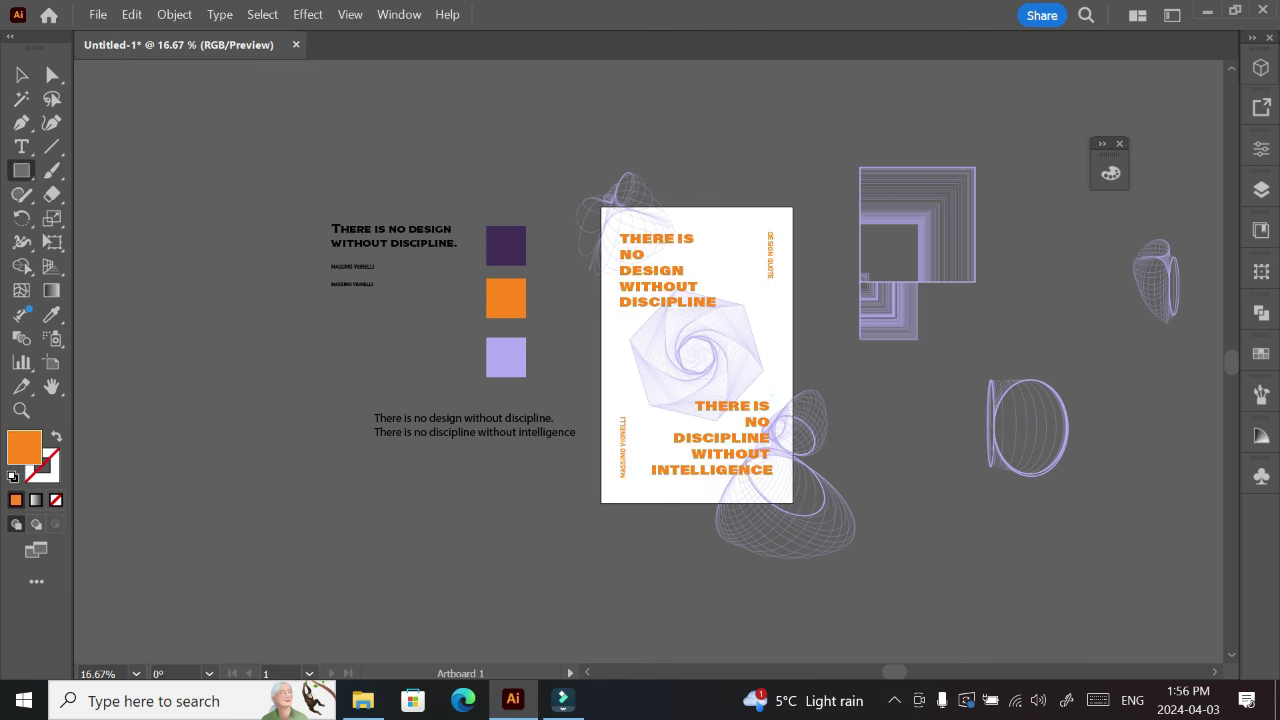
click(602, 311)
text(11)
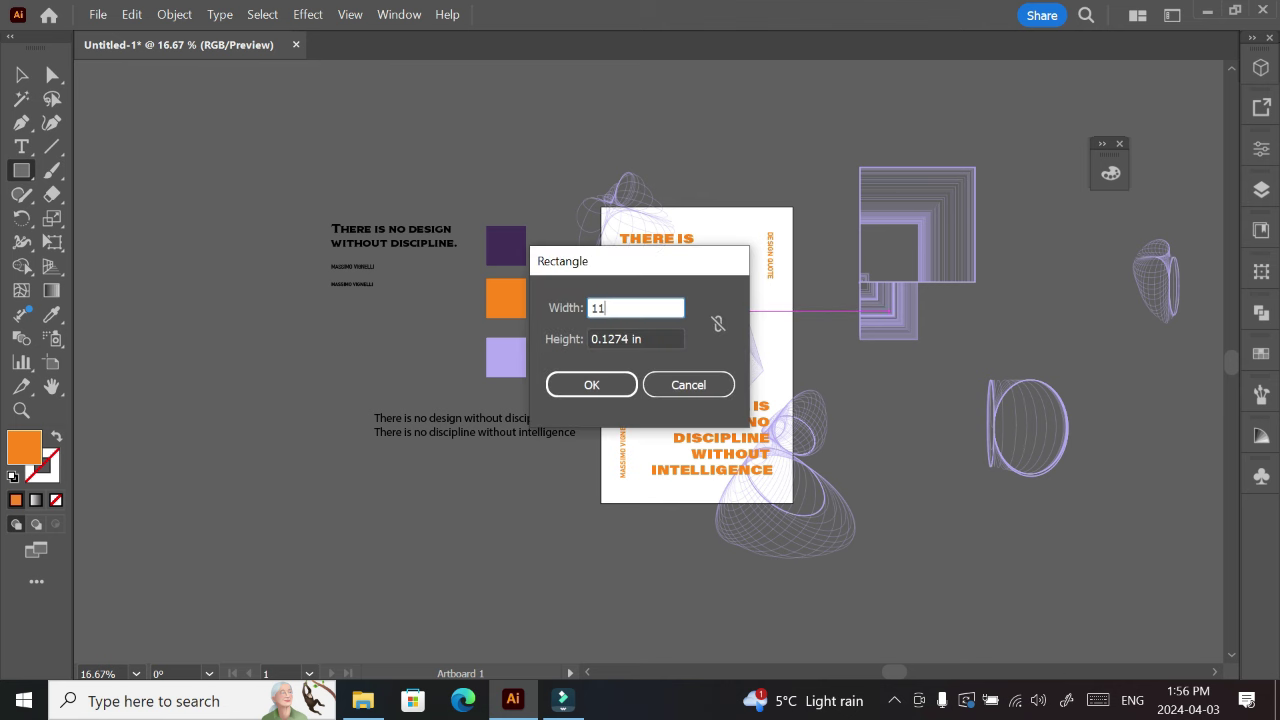
key(Tab)
text(17)
key(Return)
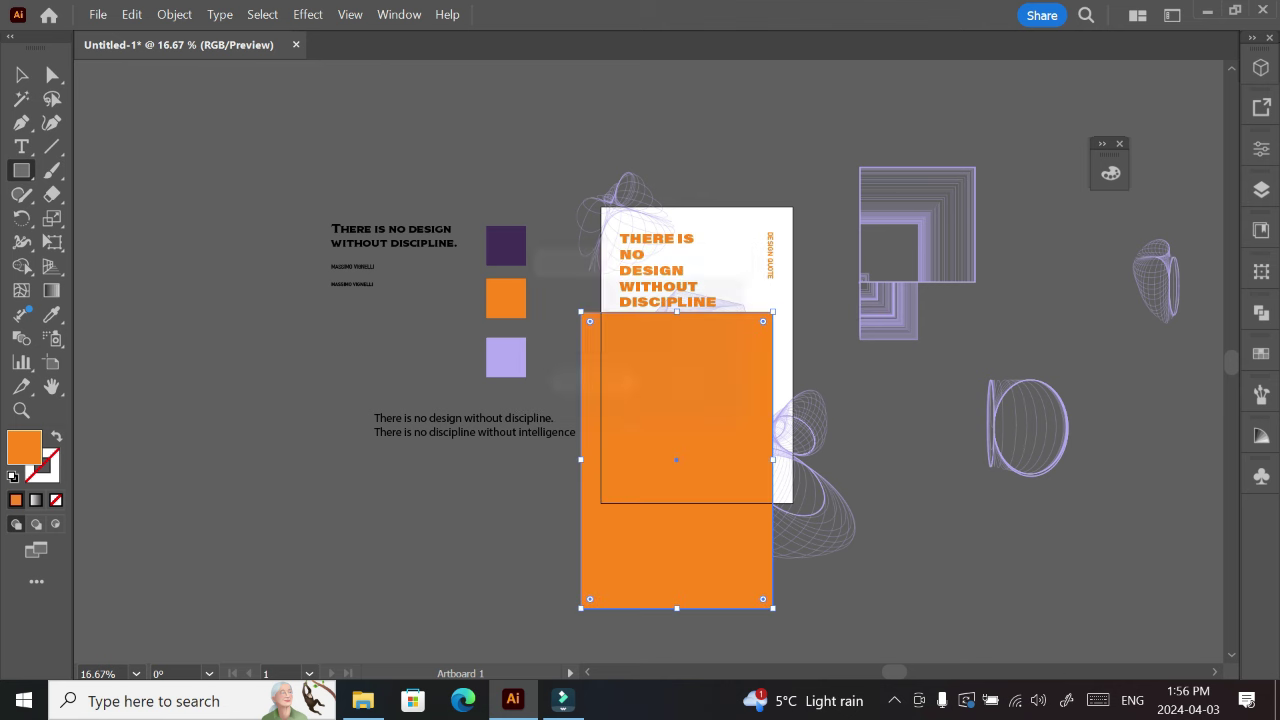
- Centre the background rectangle vertically and horizontally on the artboard
click(1261, 148)
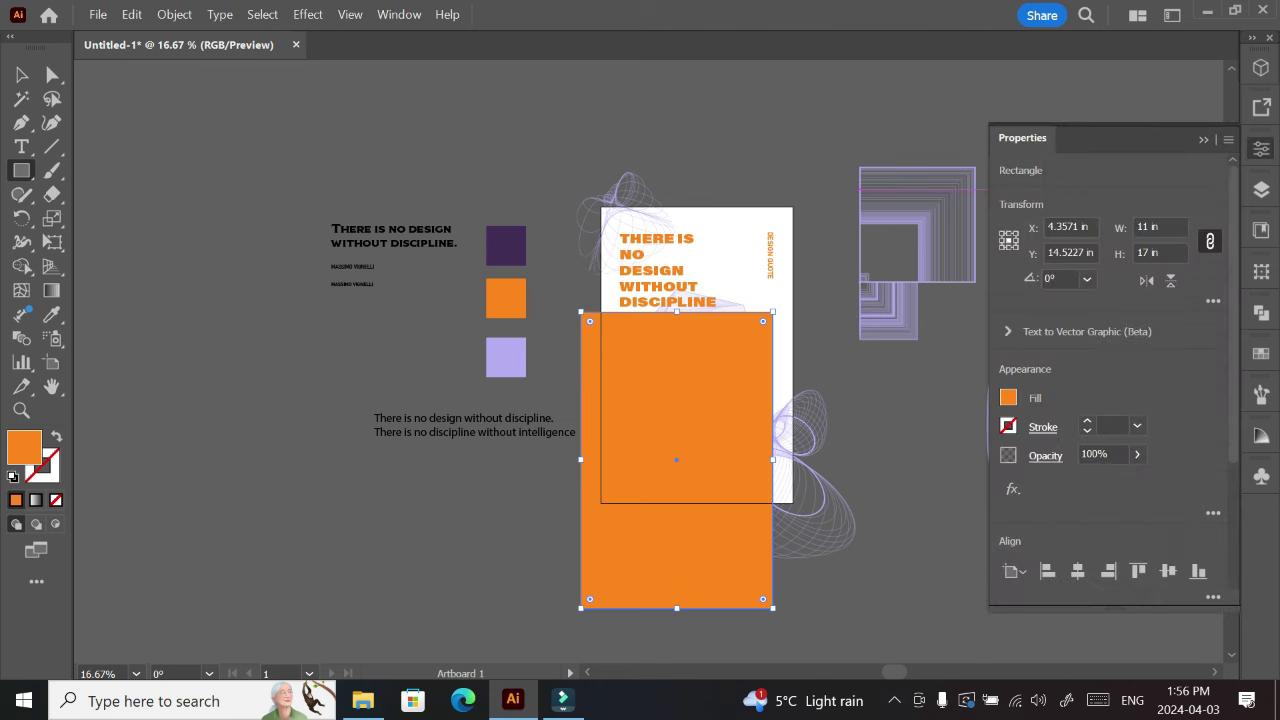
click(1168, 571)
click(1077, 571)
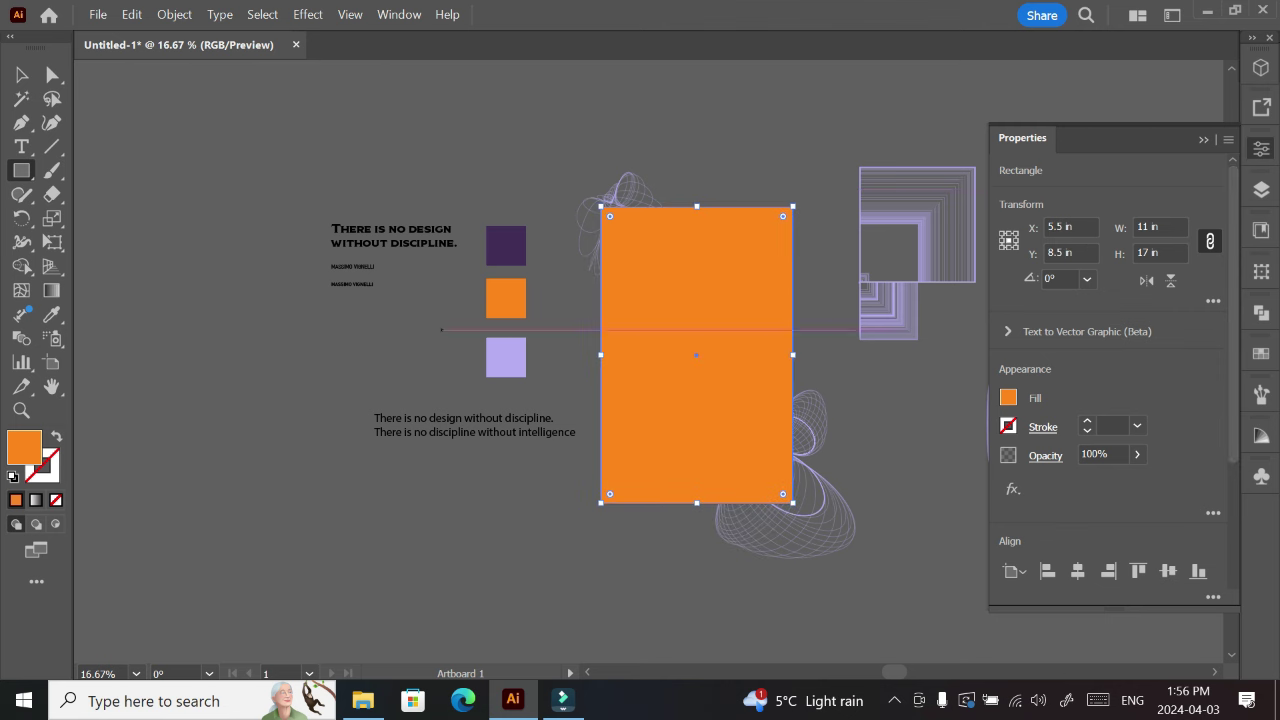
- Fill the background rectangle with the dark purple swatch's colour and send it behind the text and patterns
click(51, 314)
click(506, 246)
click(22, 75)
right_click(687, 370)
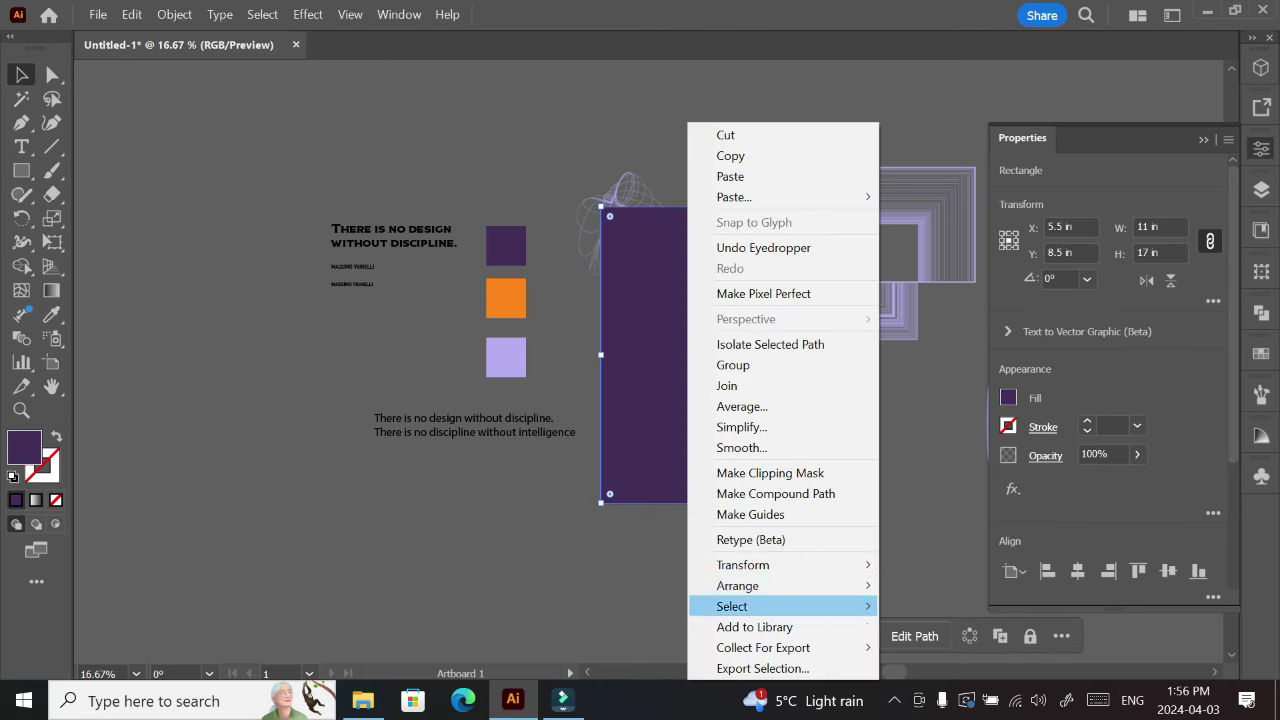
mouse_move(740, 586)
click(938, 646)
click(545, 150)
- Switch back to Trim View so that only the artwork inside the artboard is shown
click(350, 15)
click(386, 141)
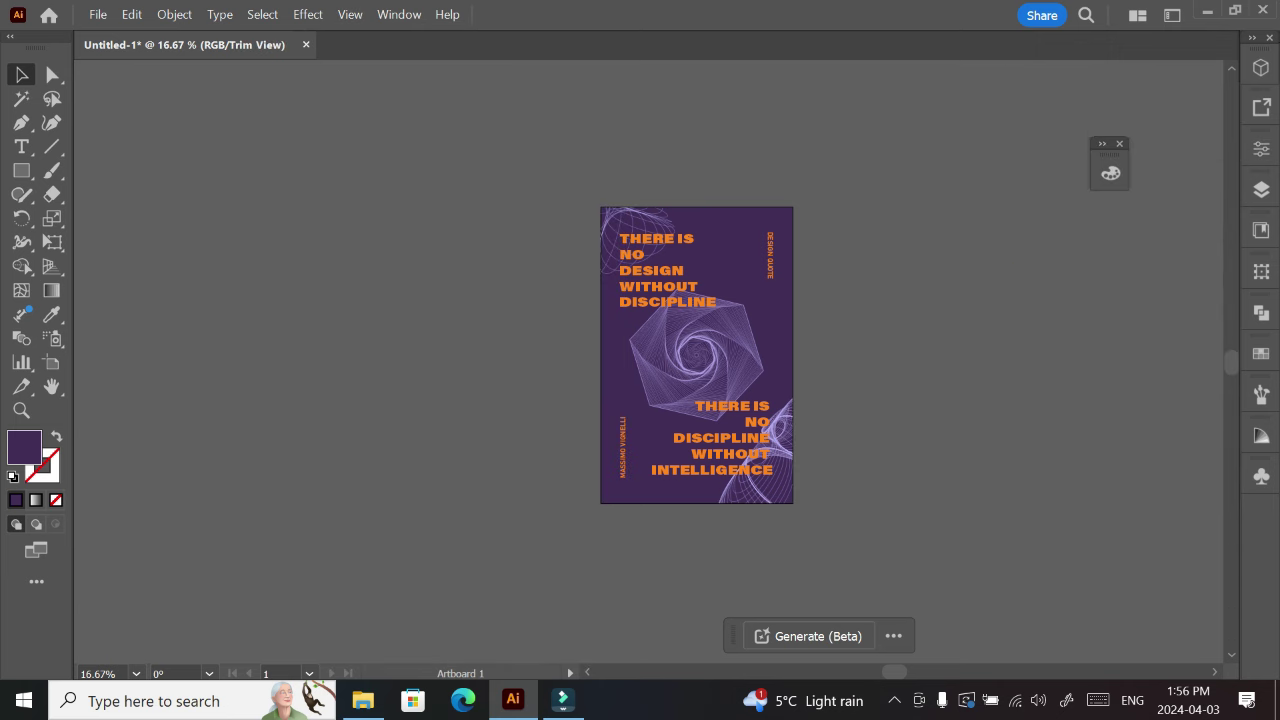
key(ctrl+minus)
key(ctrl+plus)
key(ctrl+plus)
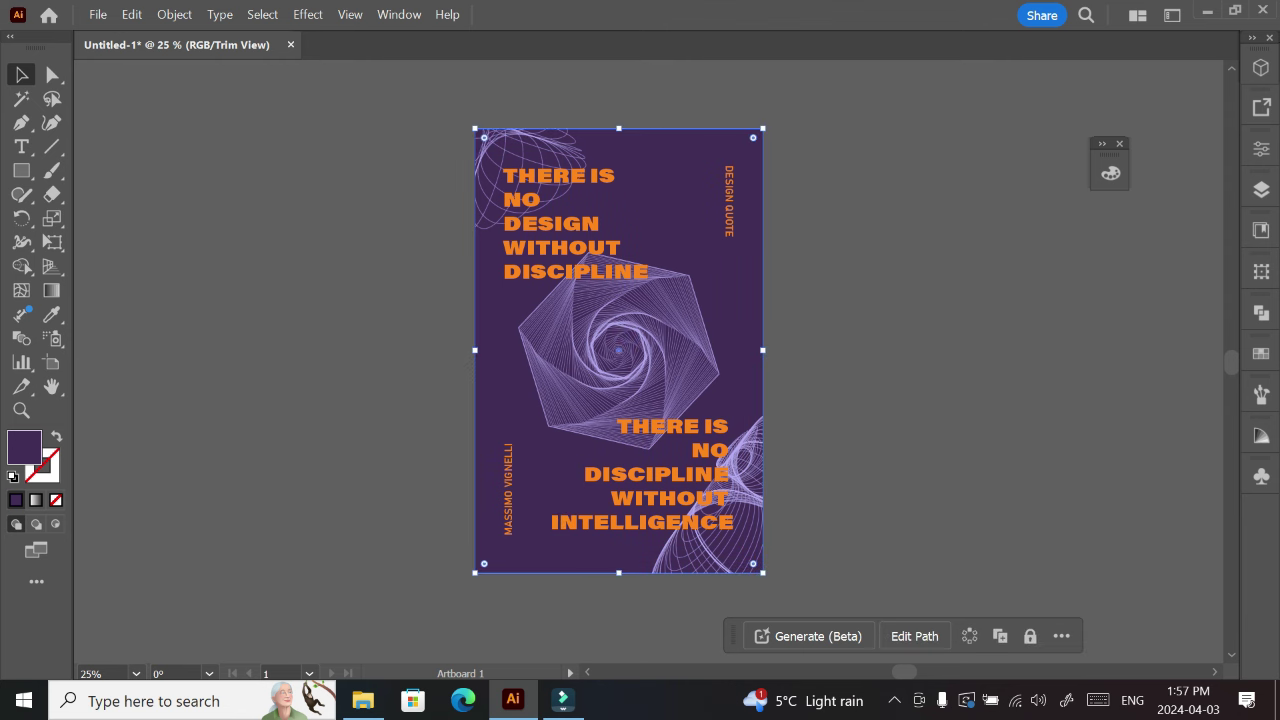
- Apply a Texturizer effect to the purple background with Canvas texture, 105% scaling, relief 4 and light from the bottom right
click(308, 15)
mouse_move(332, 521)
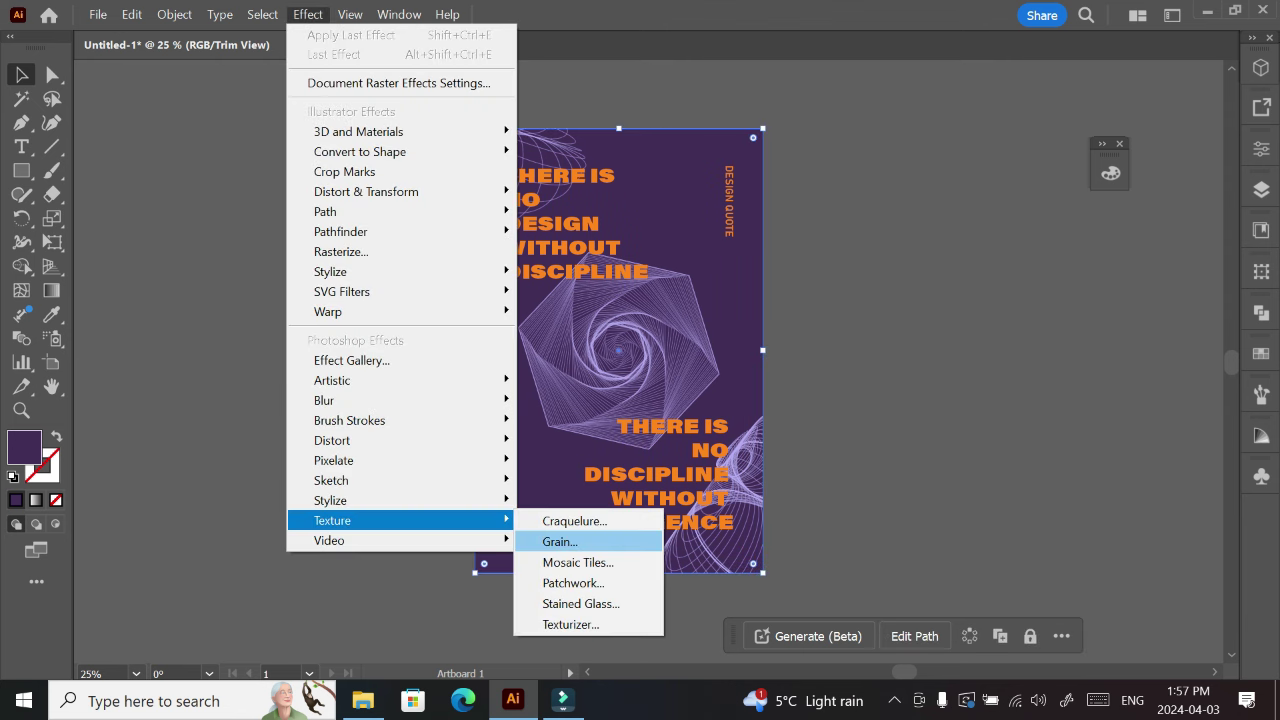
click(581, 603)
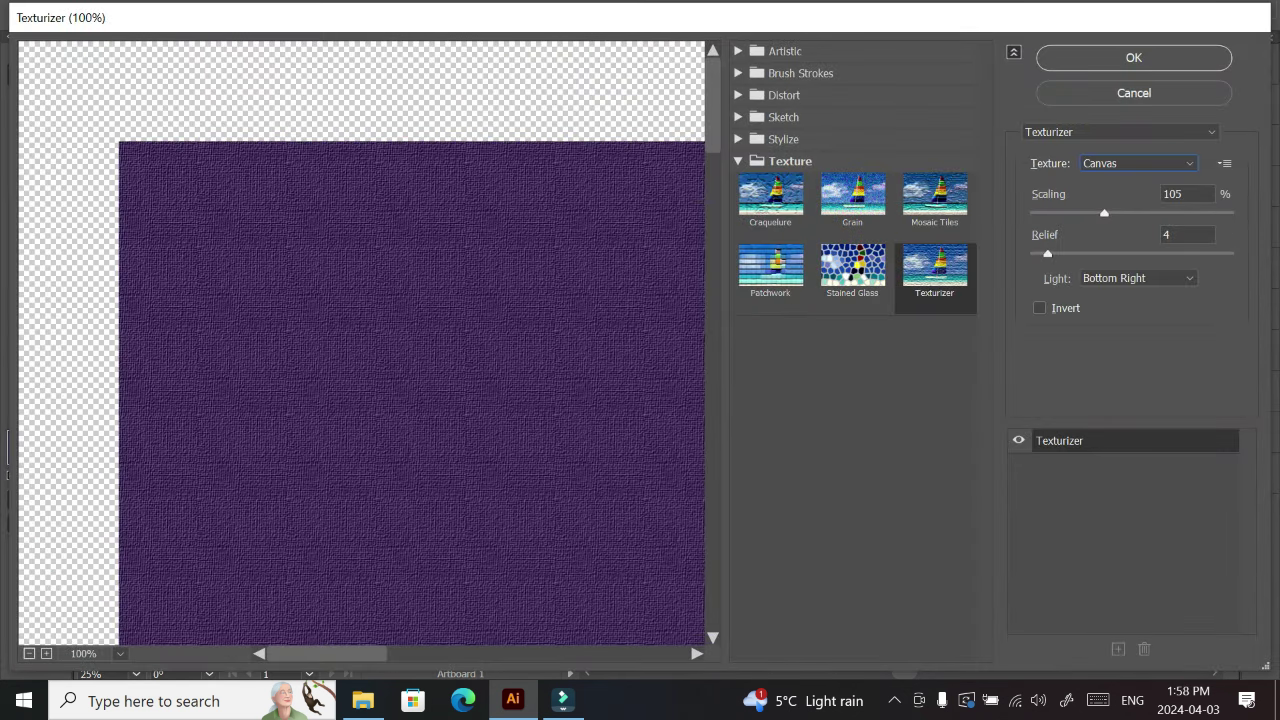
click(771, 200)
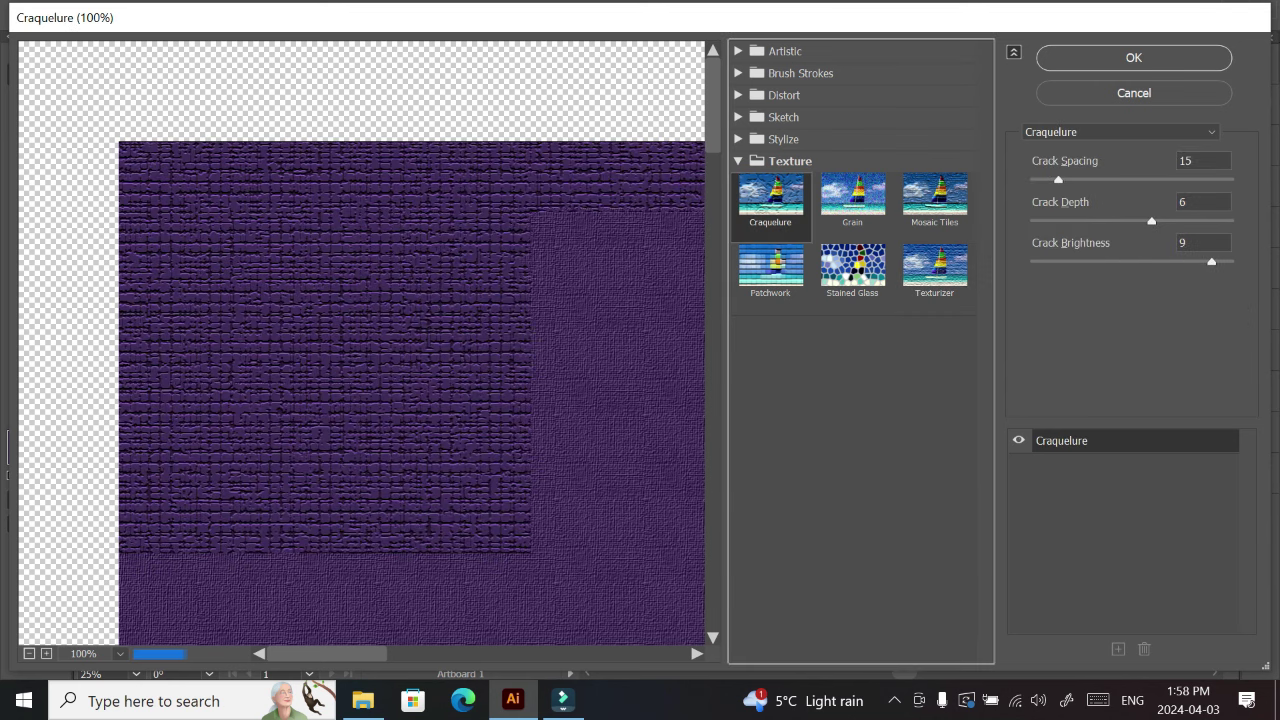
click(935, 272)
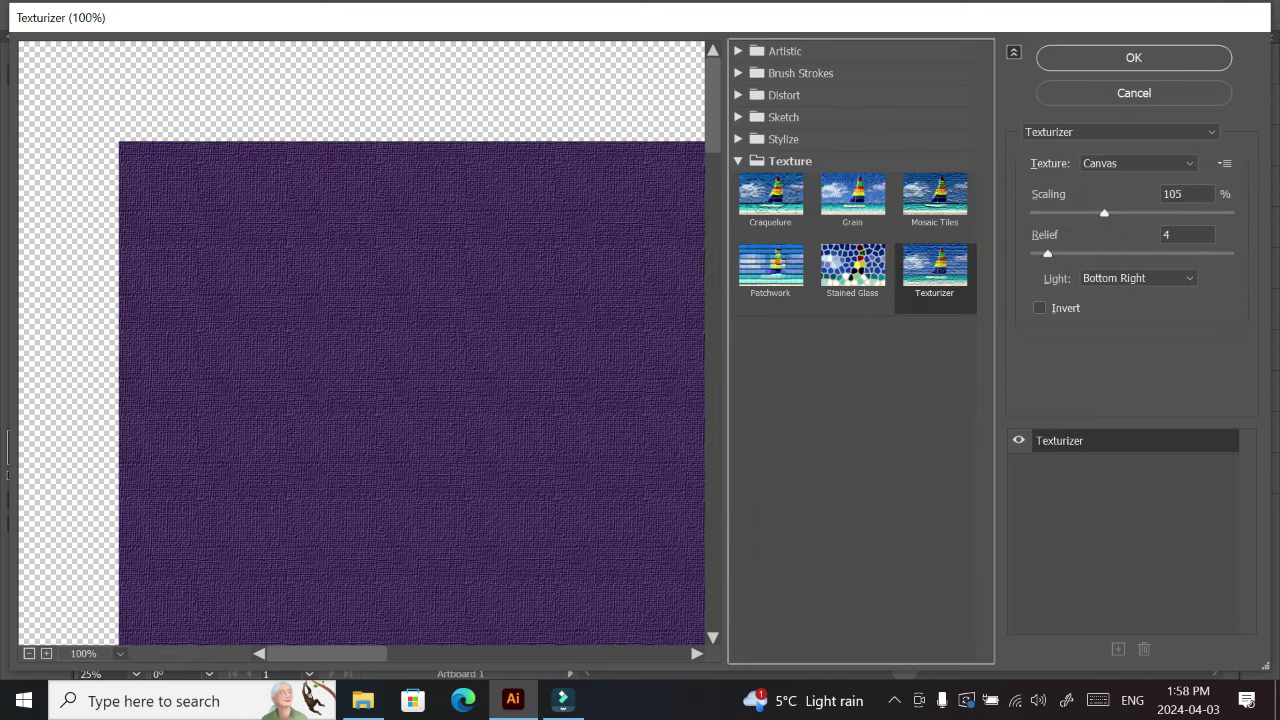
click(1134, 58)
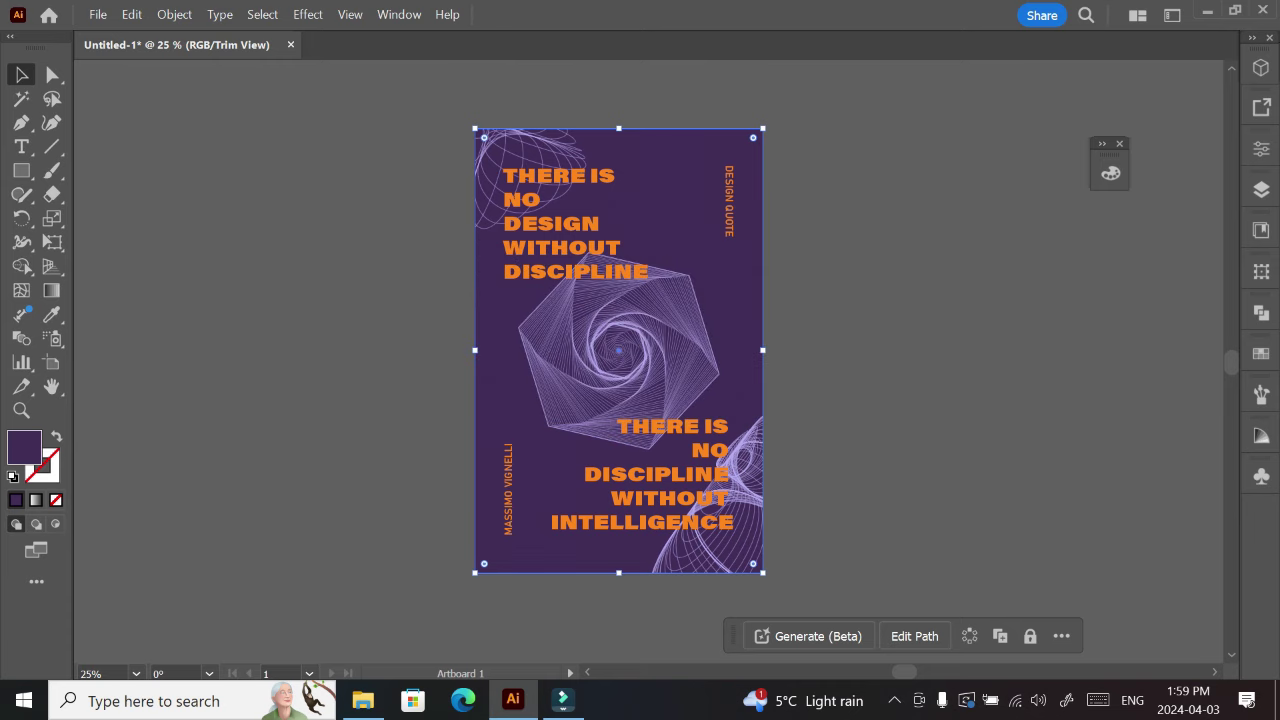
- Examine the canvas texture on the purple background up close and clear the selection
key(ctrl+plus)
key(ctrl+plus)
key(ctrl+plus)
key(ctrl+plus)
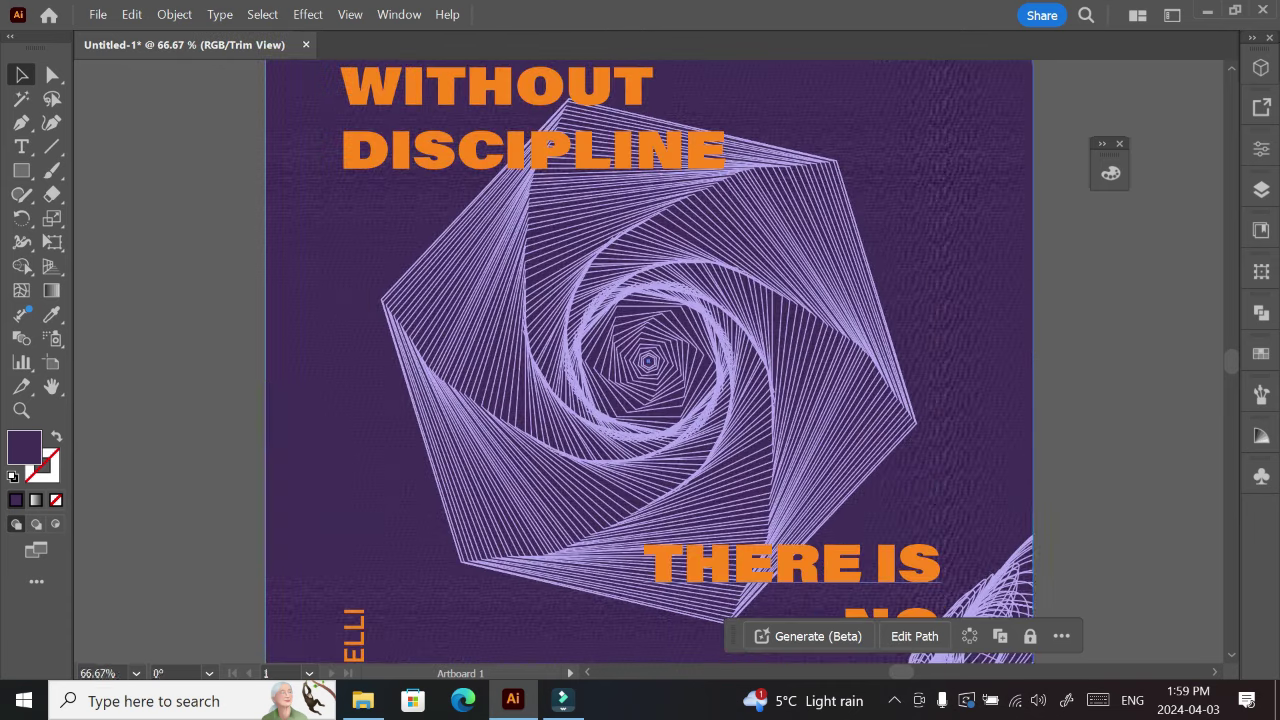
key(ctrl+minus)
key(ctrl+minus)
key(ctrl+minus)
key(ctrl+minus)
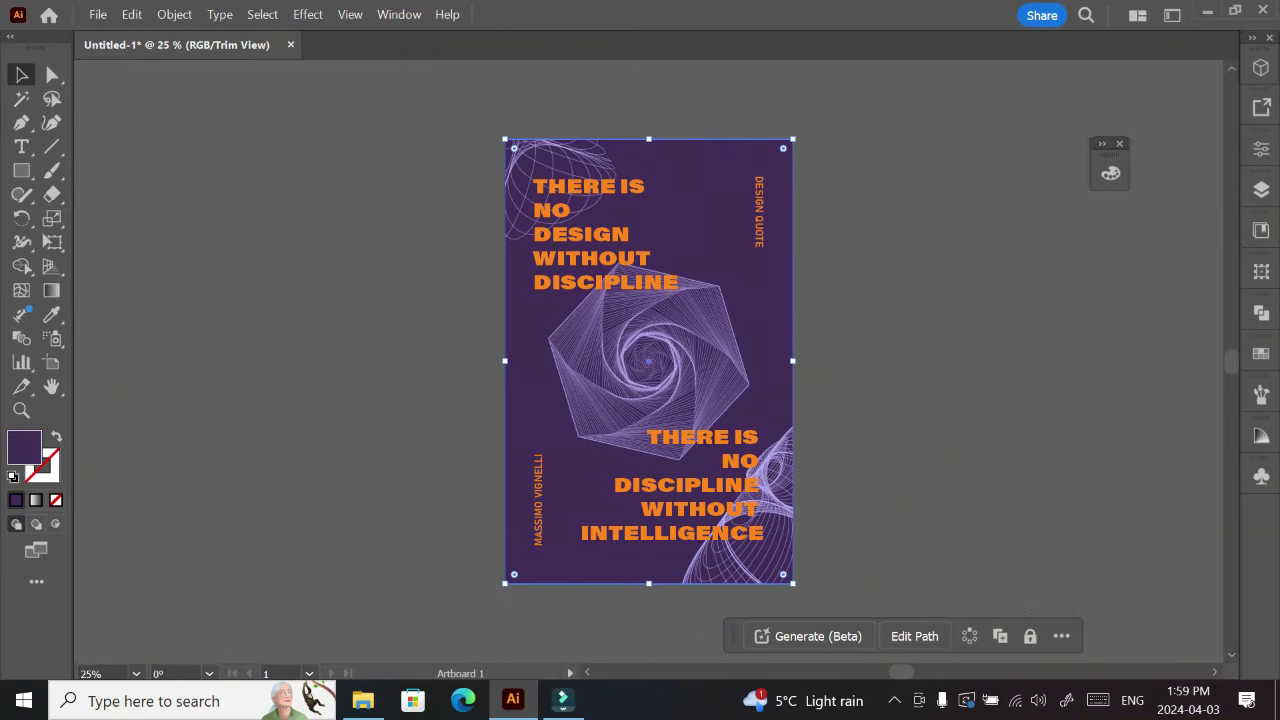
key(ctrl+shift+a)
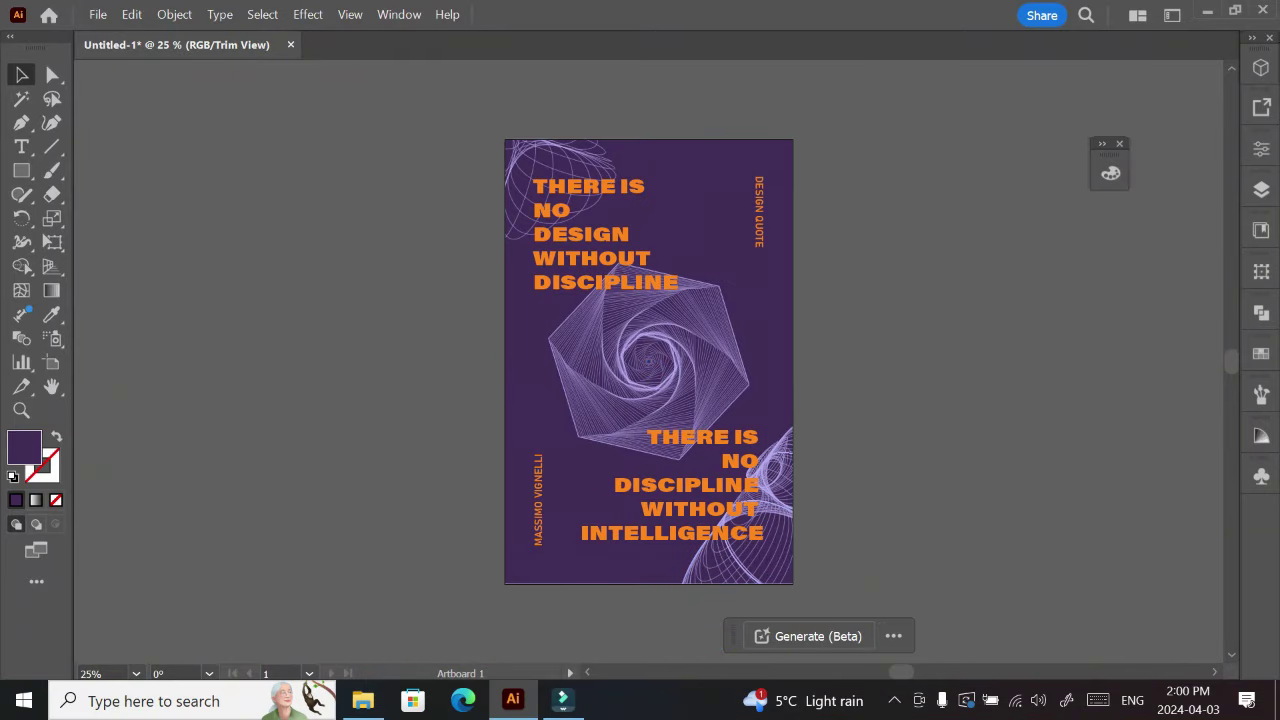
key(i)
key(s)
key(k)
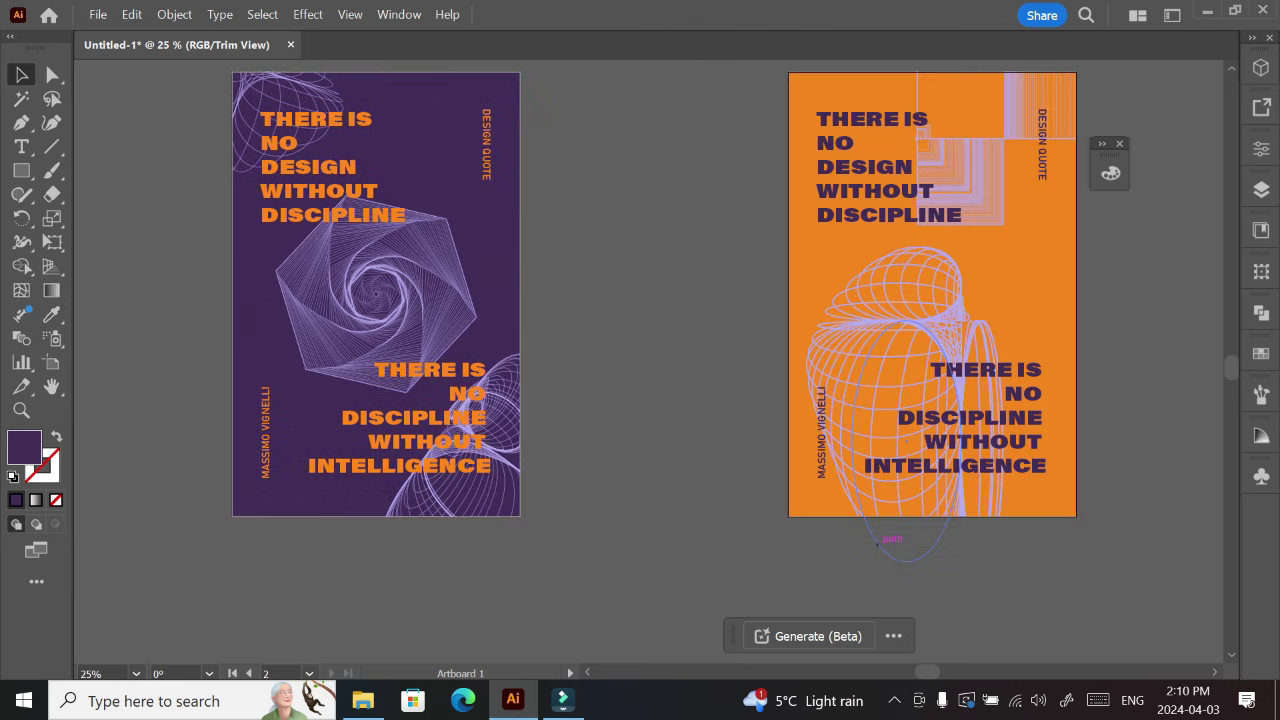
- Examine the purple and orange poster versions side by side, comparing their text, line patterns and background textures
key(ctrl+equal)
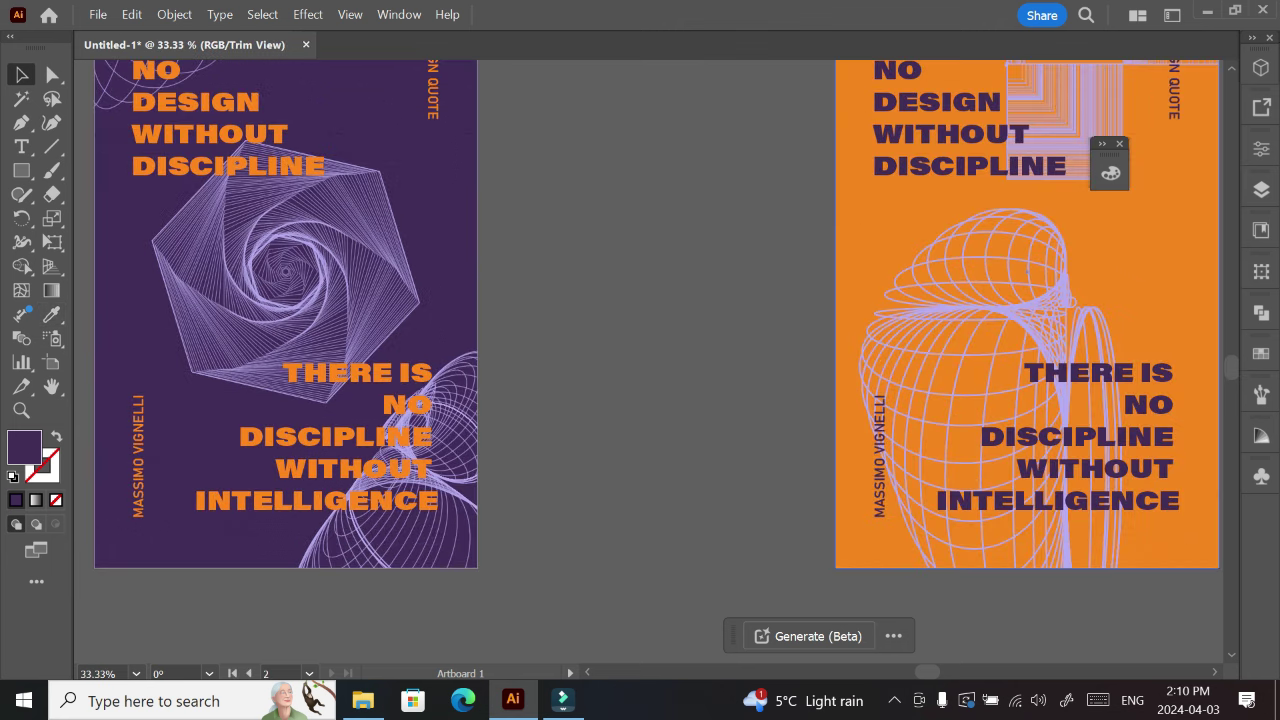
scroll(657, 325, up, 4)
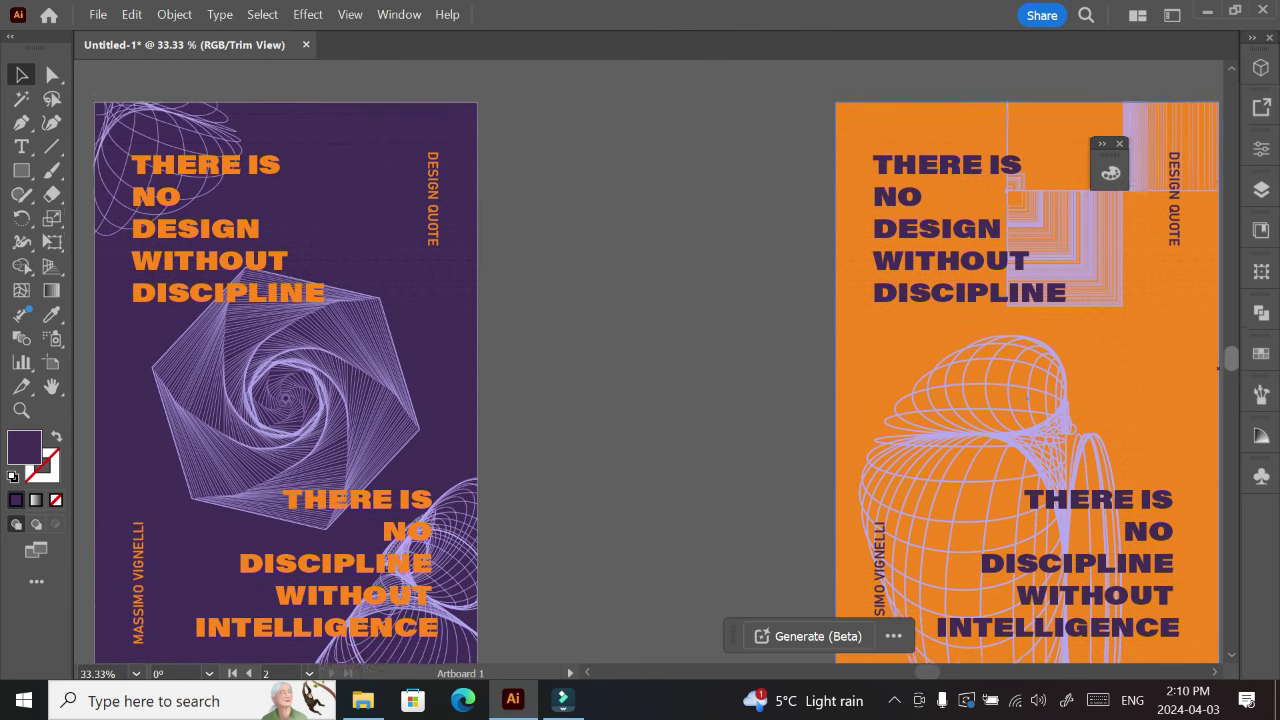
drag(1231, 360, 1231, 361)
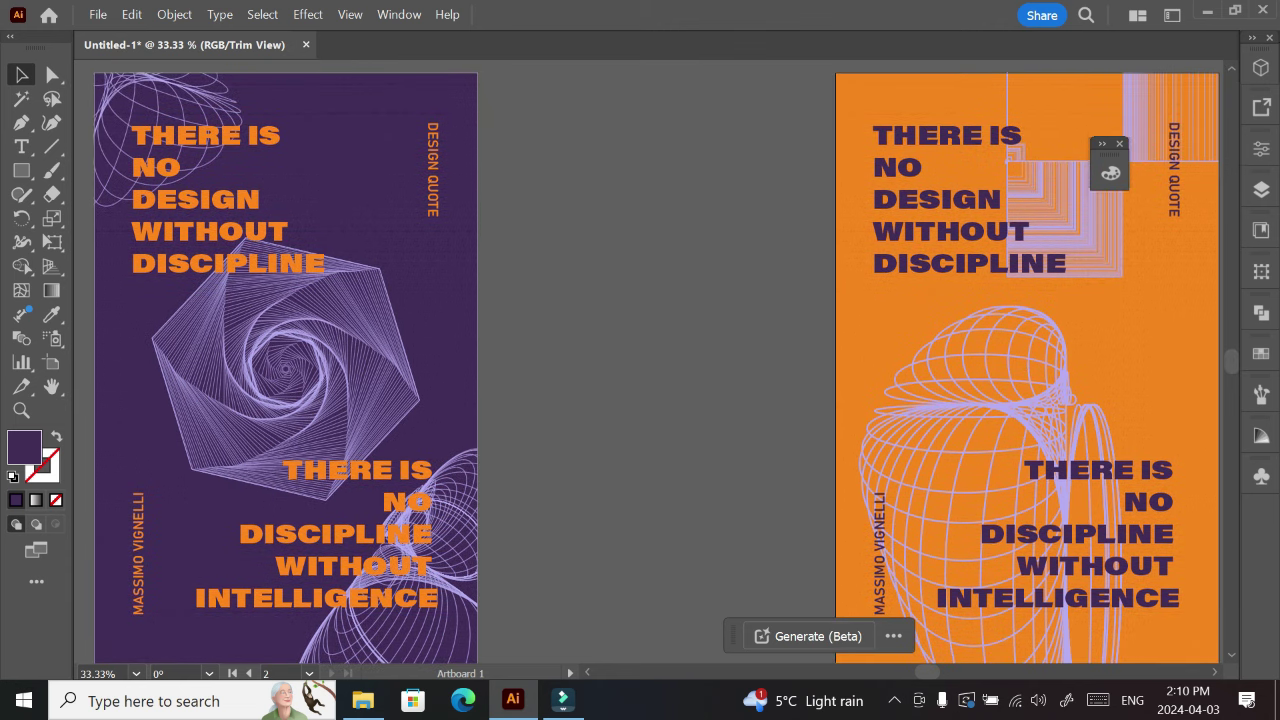
scroll(646, 368, right, 2)
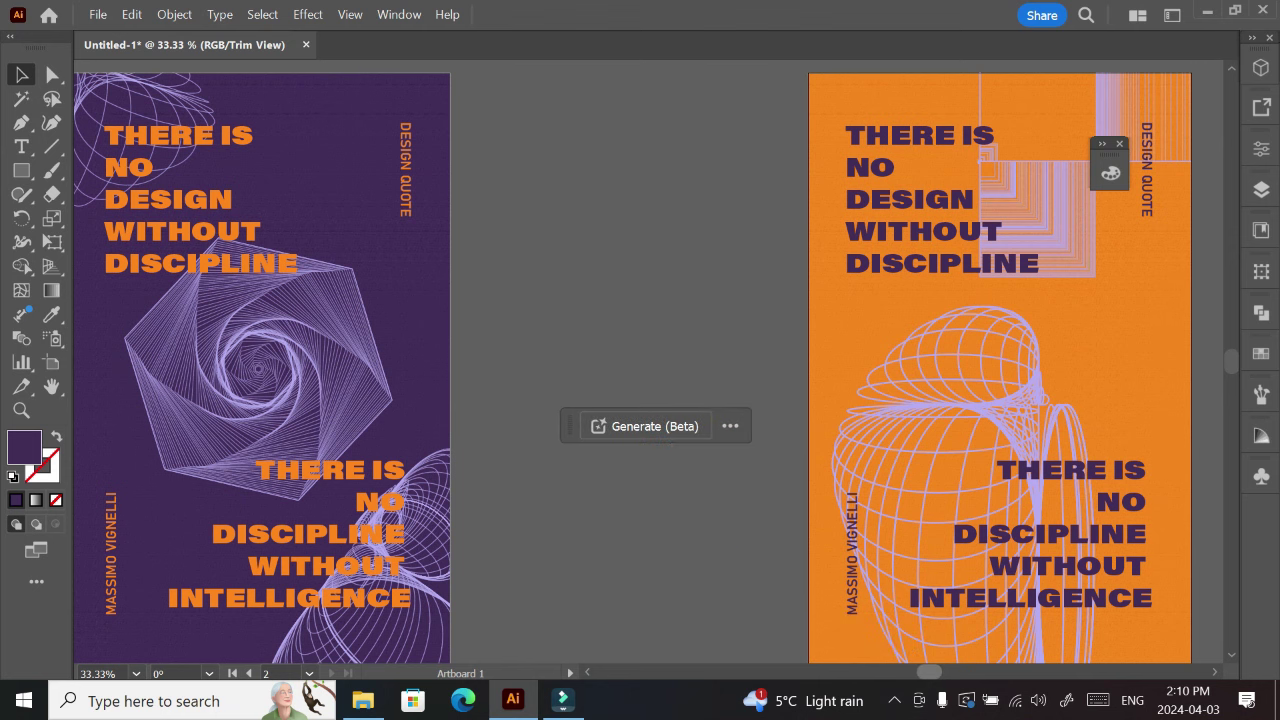
scroll(649, 368, left, 2)
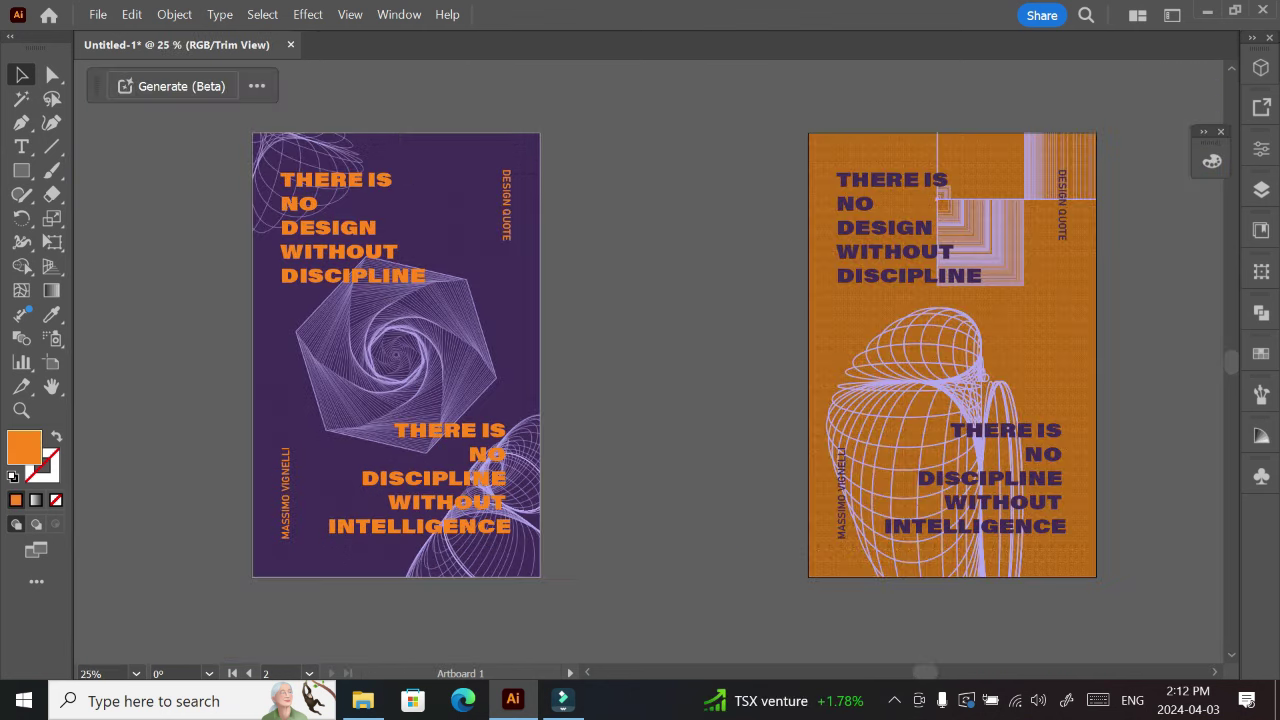
scroll(915, 655, left, 5)
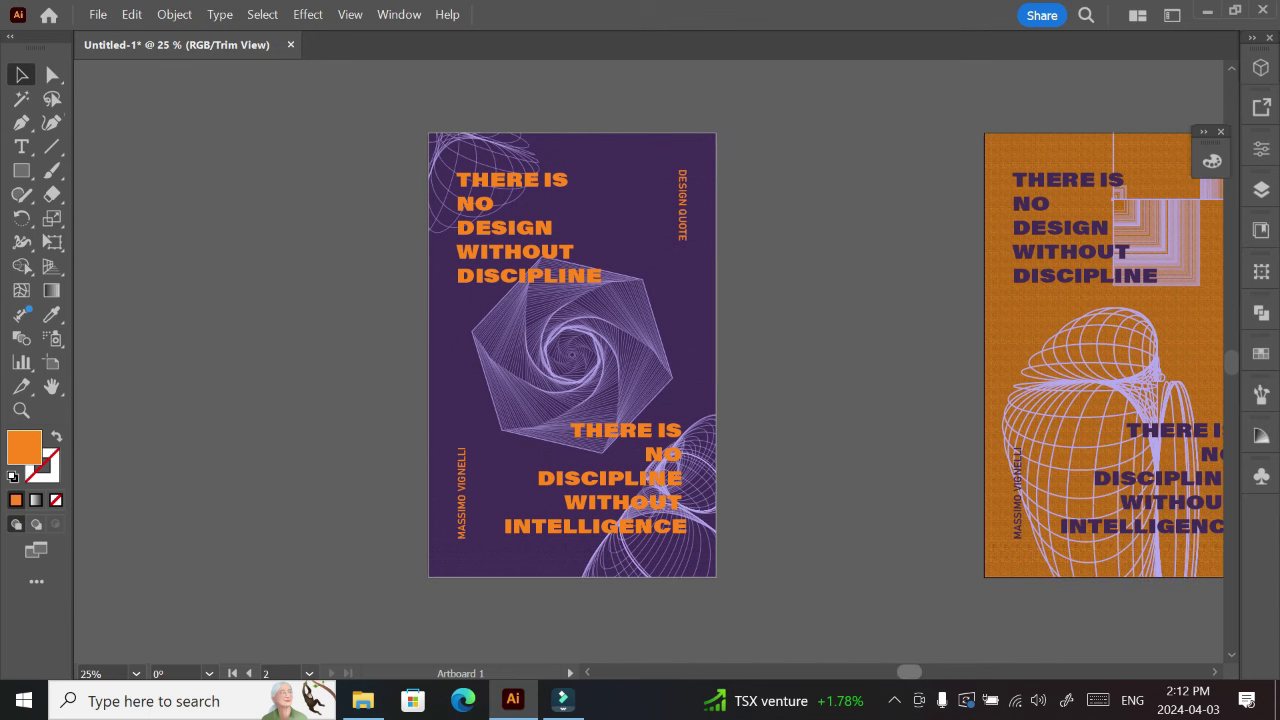
scroll(915, 655, right, 15)
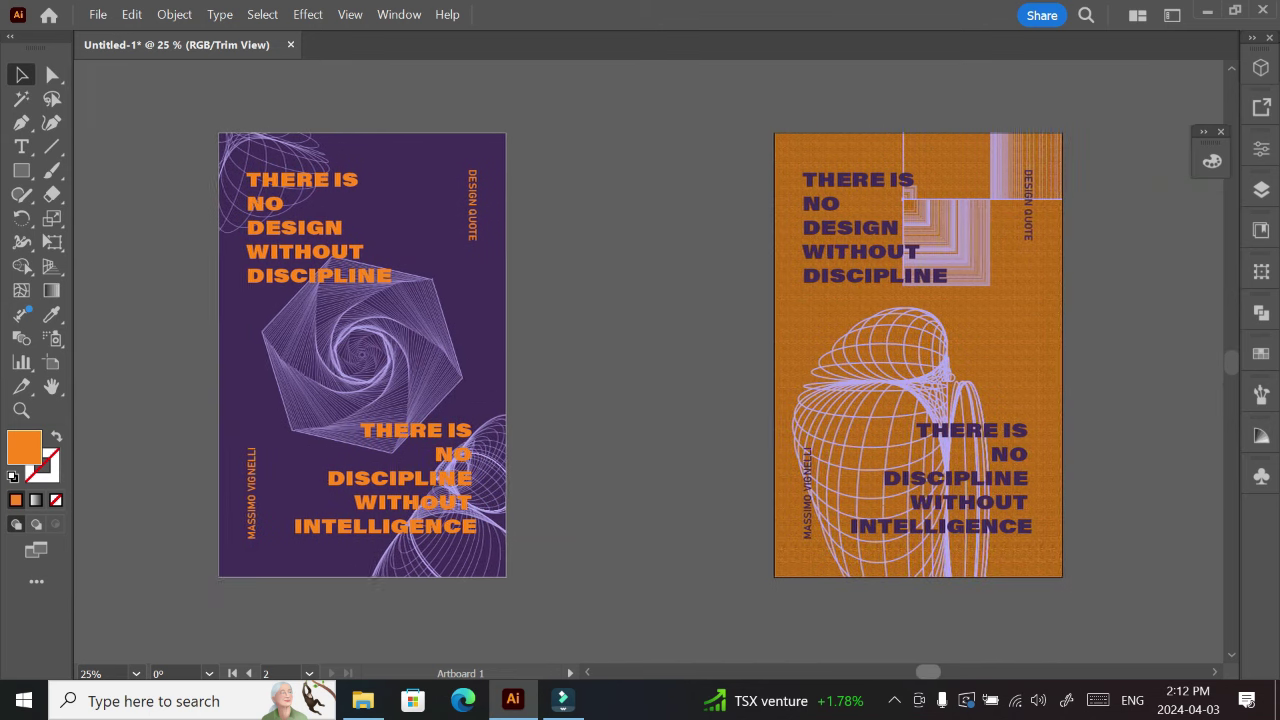
scroll(640, 370, left, 9)
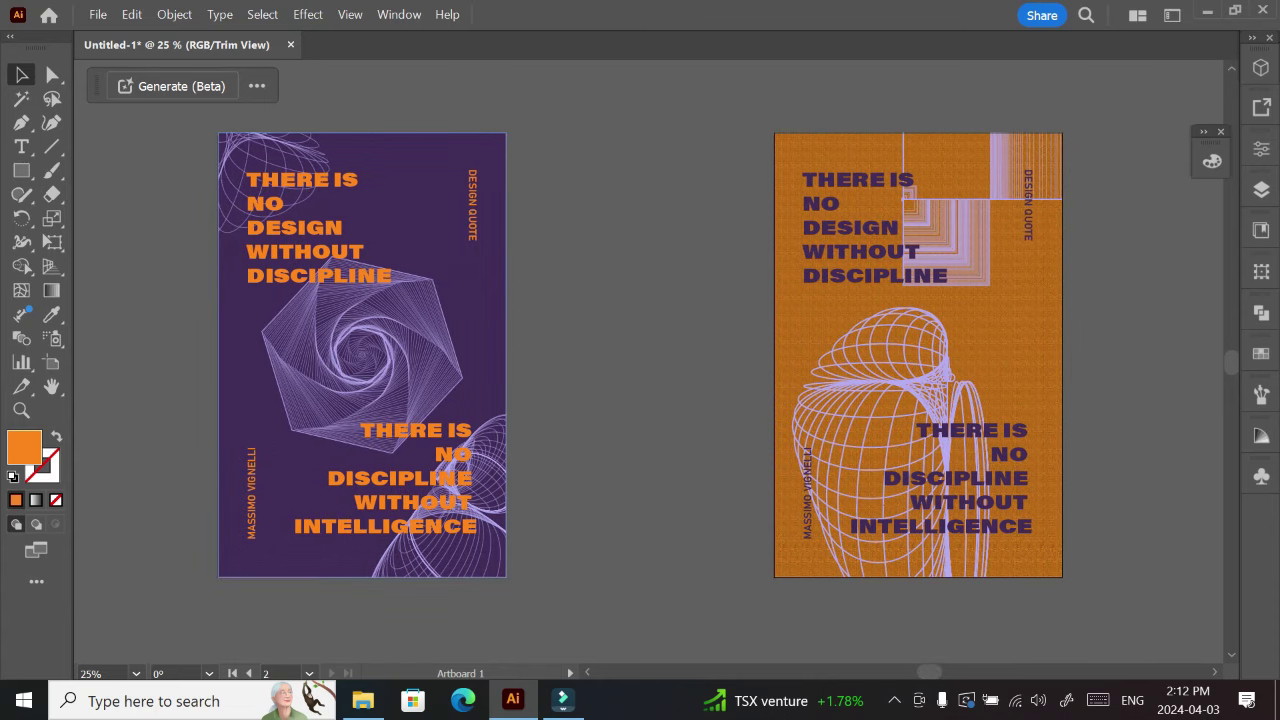
scroll(930, 668, left, 2)
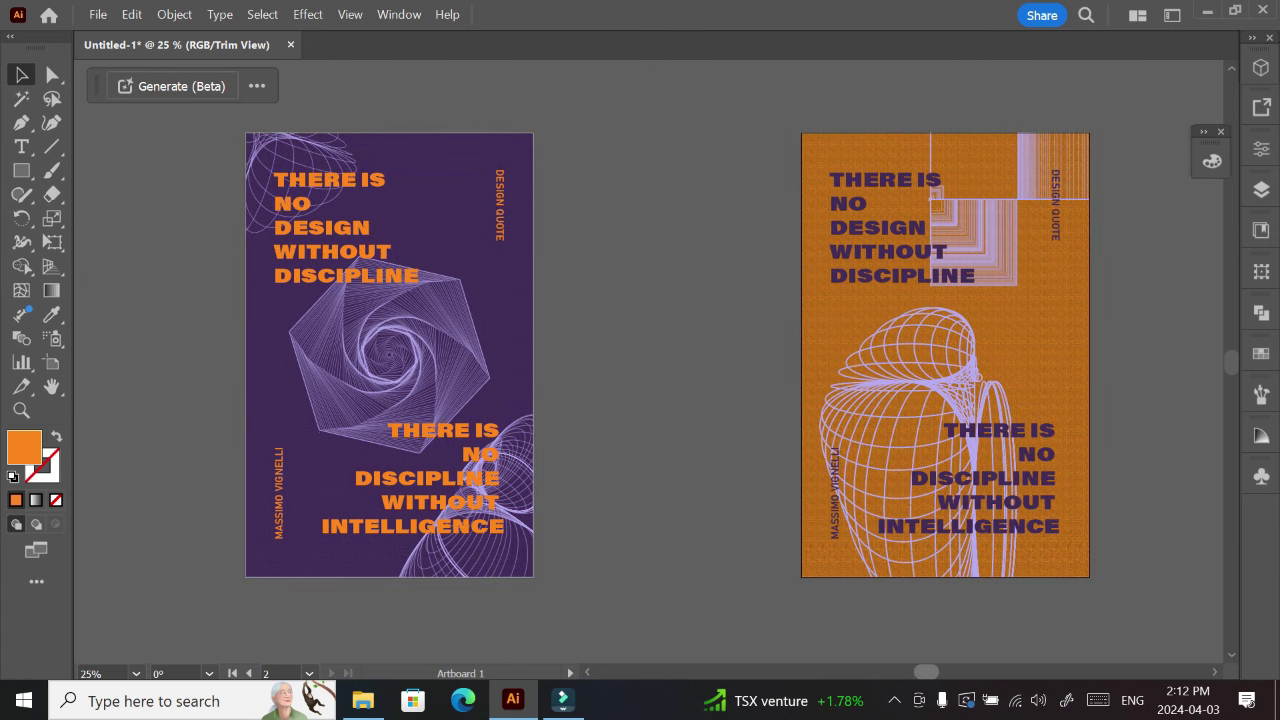